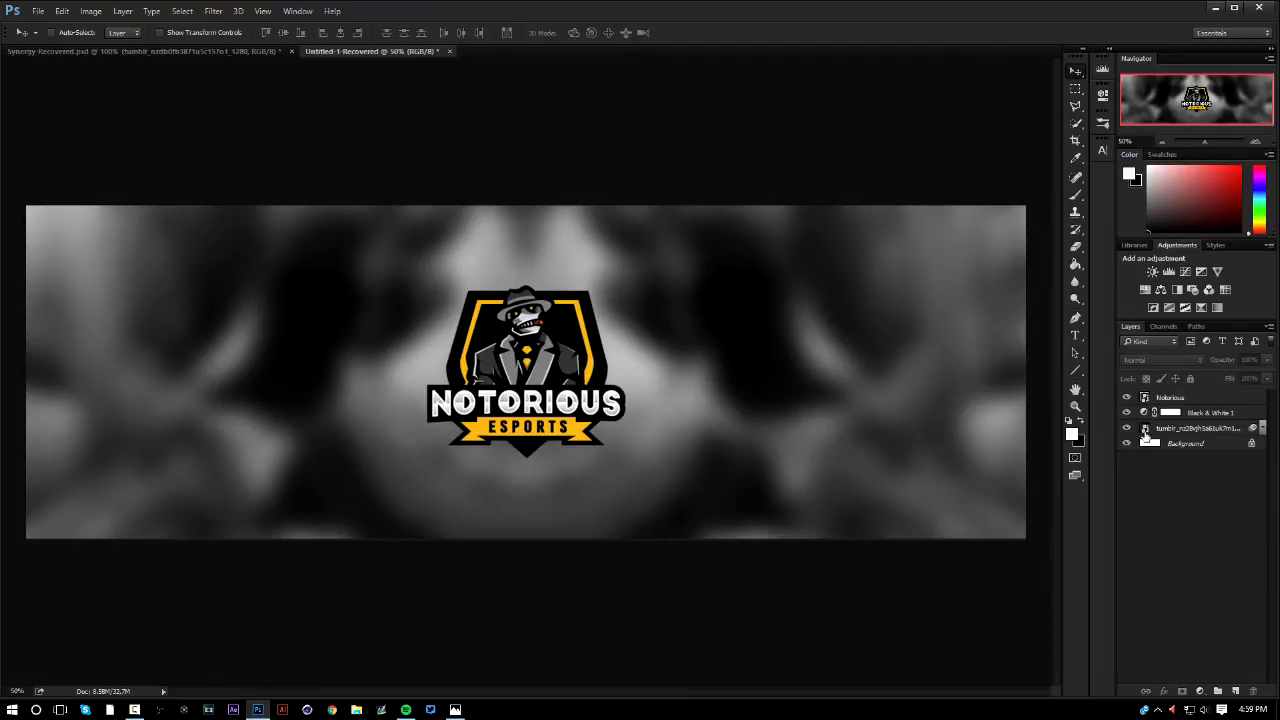
left_click(1191, 427)
left_click(1208, 412)
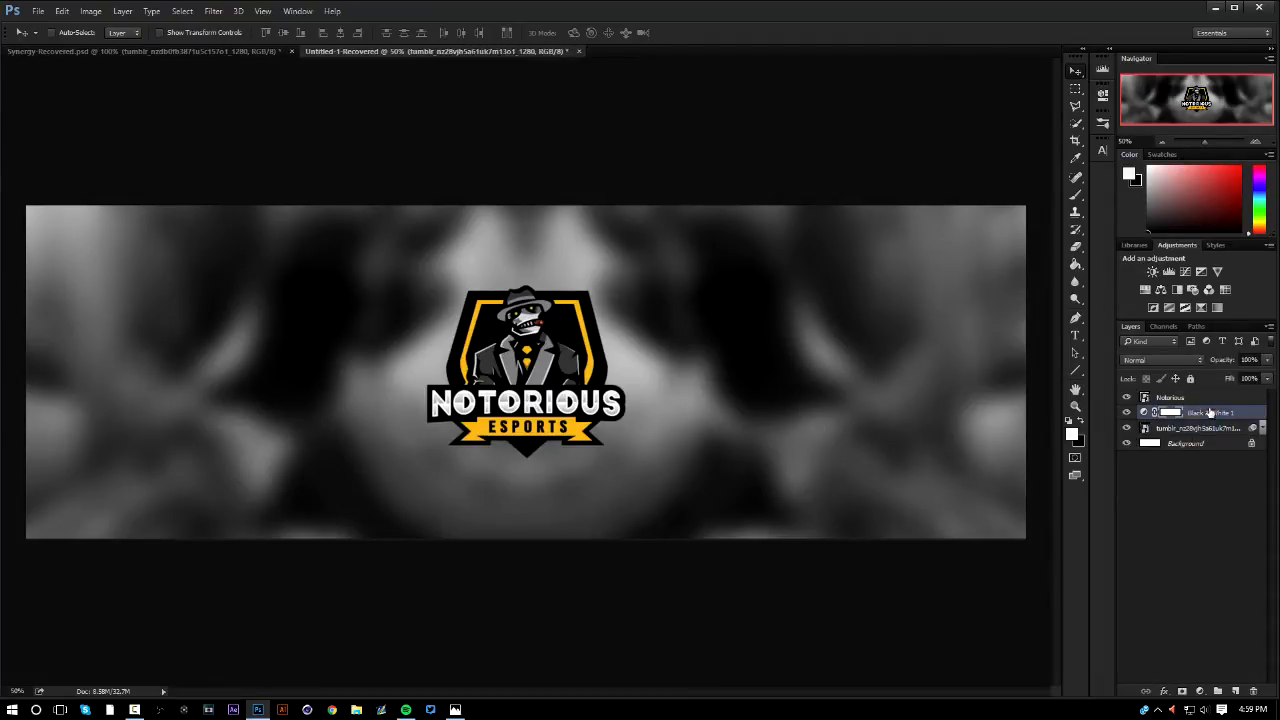
left_click(1200, 445)
Switch to the Synergy-Recovered.psd document and move the wo1fs text layer out of Group 1 to above the group
left_click(157, 50)
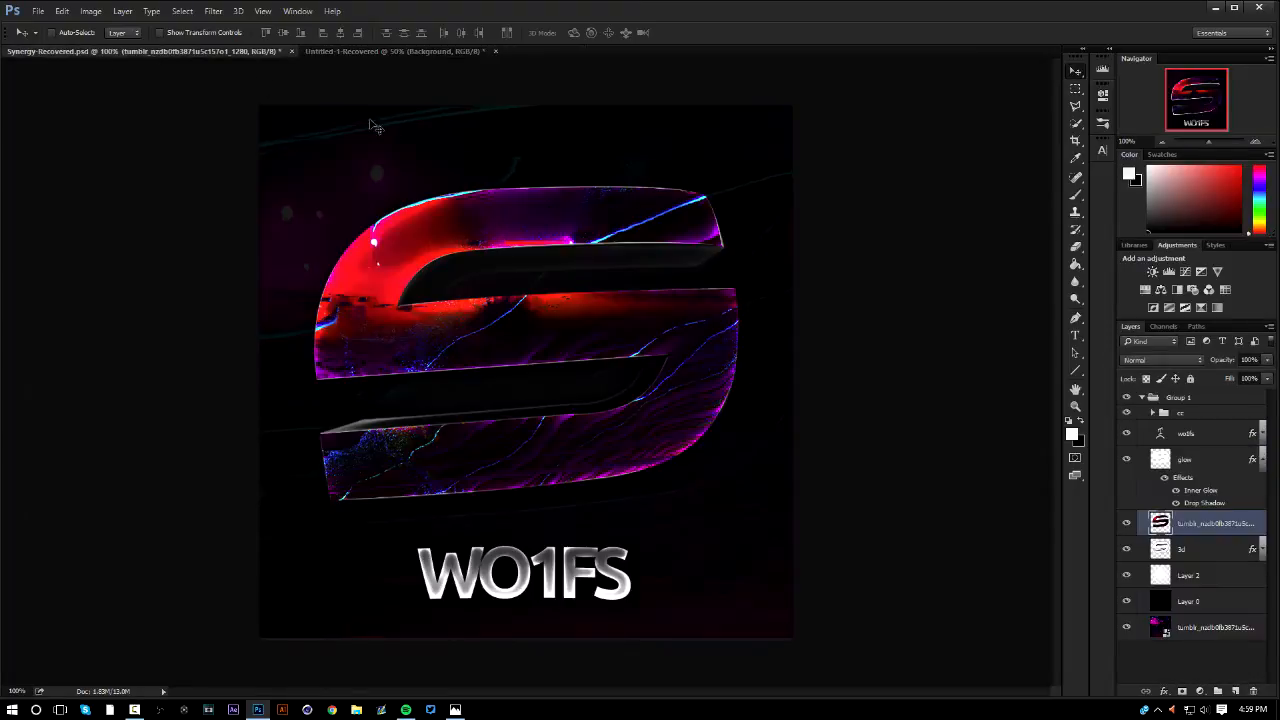
left_click(1205, 440)
left_click_drag(1207, 440, 1213, 392)
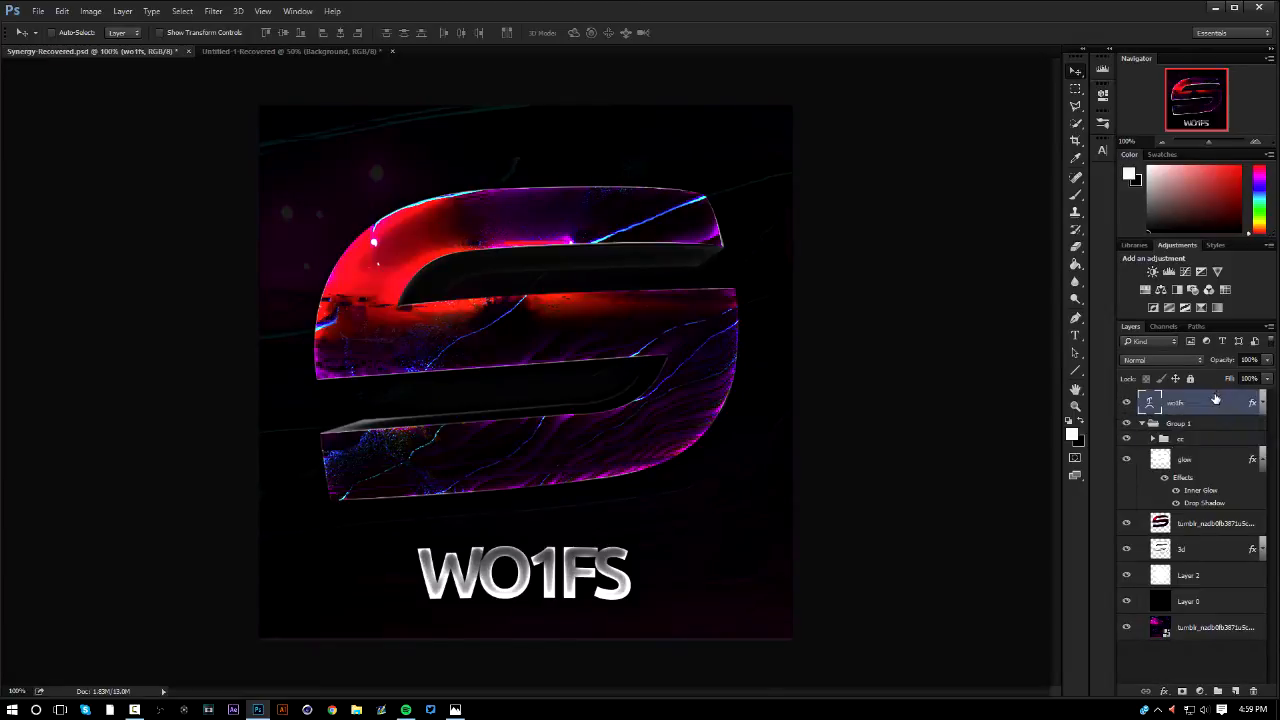
Collapse Group 1, duplicate it and merge the duplicate into a single layer
left_click(1189, 441)
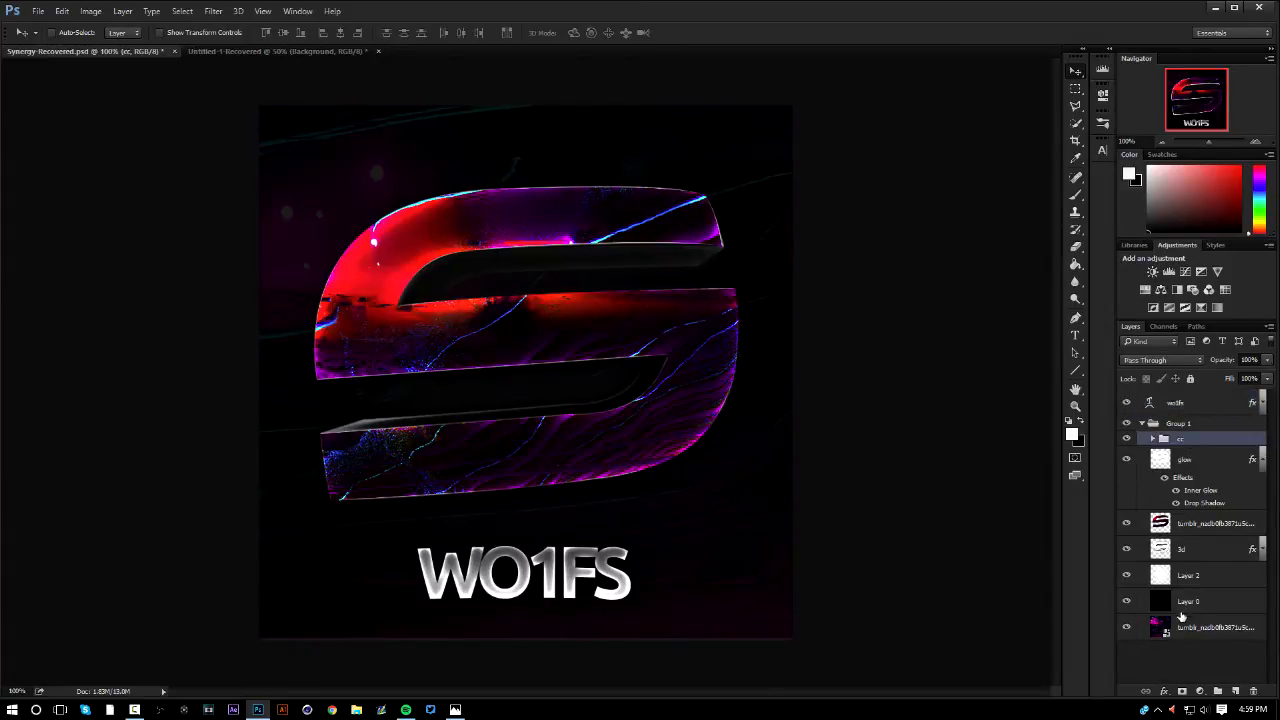
left_click(1196, 426)
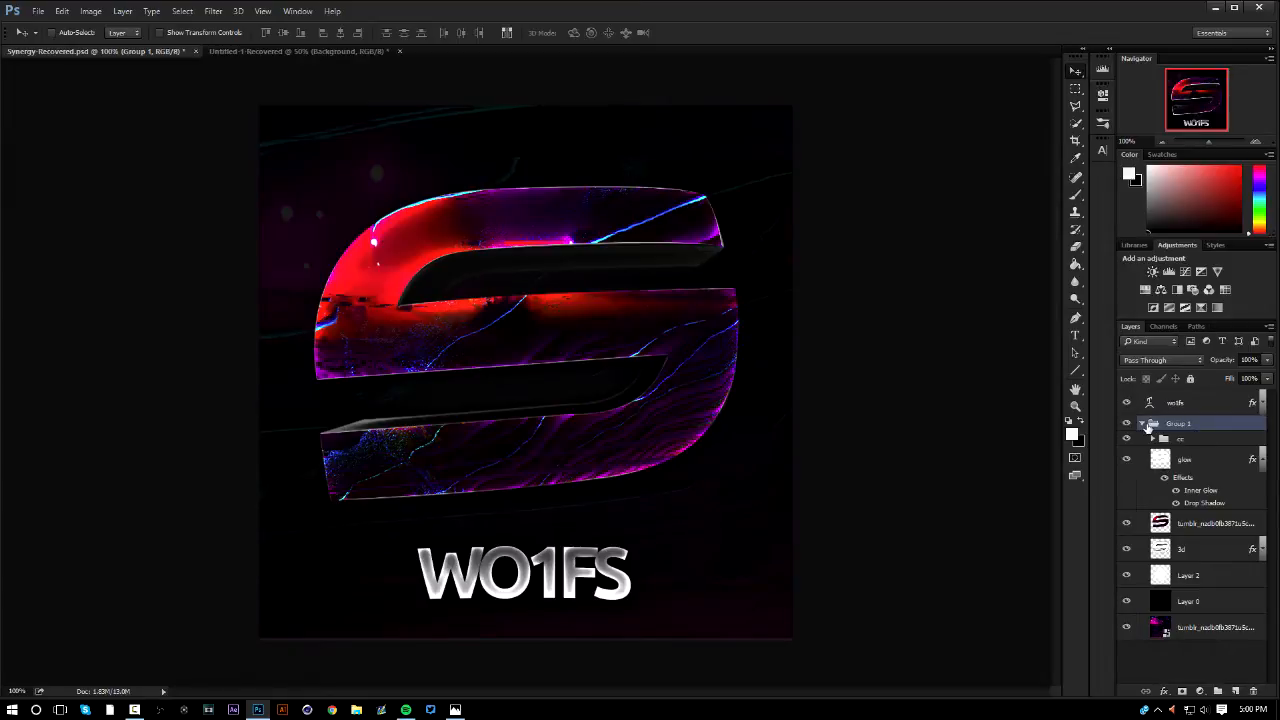
left_click(1143, 424)
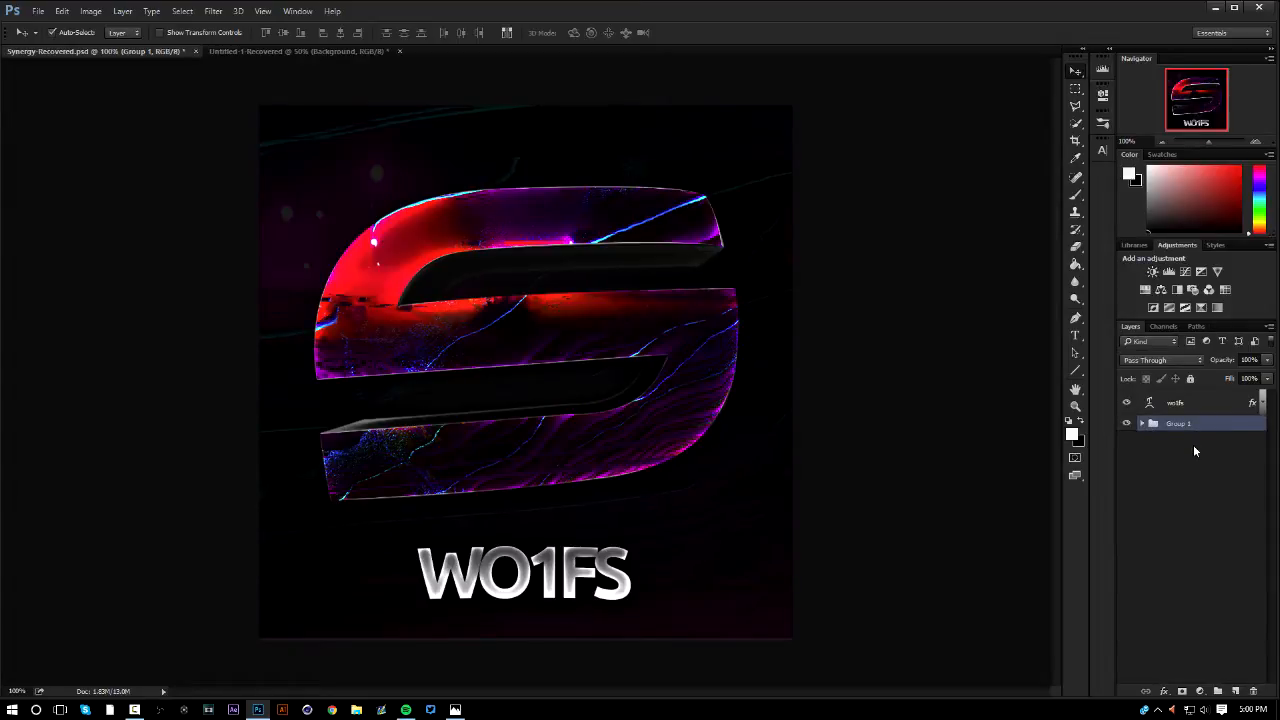
key("ctrl+j")
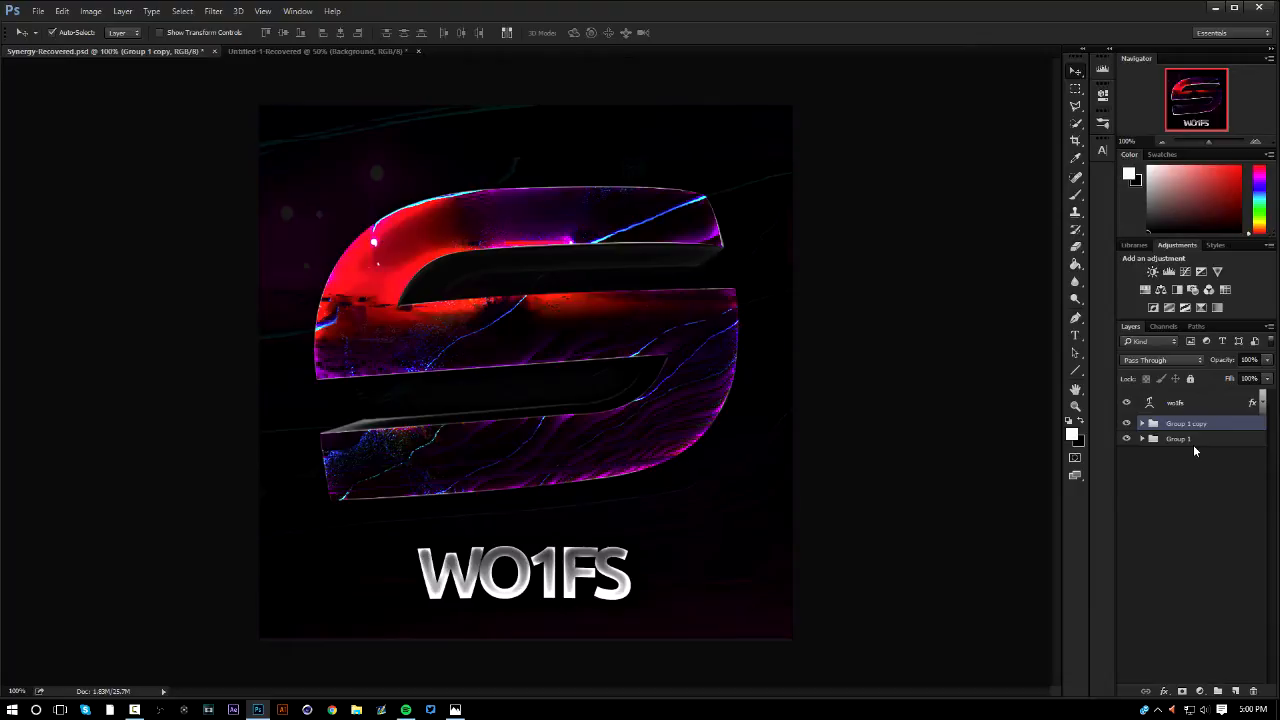
key("ctrl+e")
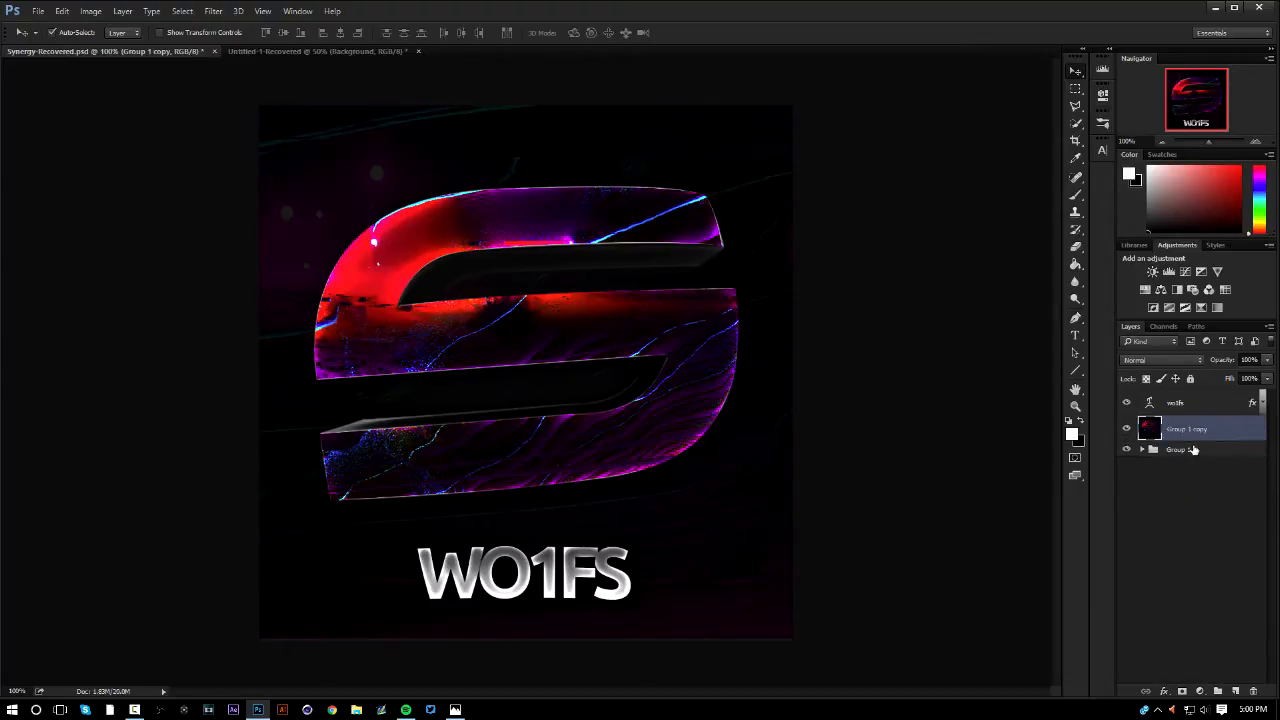
Cut the full canvas area of the merged group copy onto a new layer and delete the emptied Group 1 copy layer
key("ctrl+a")
left_click(1076, 90)
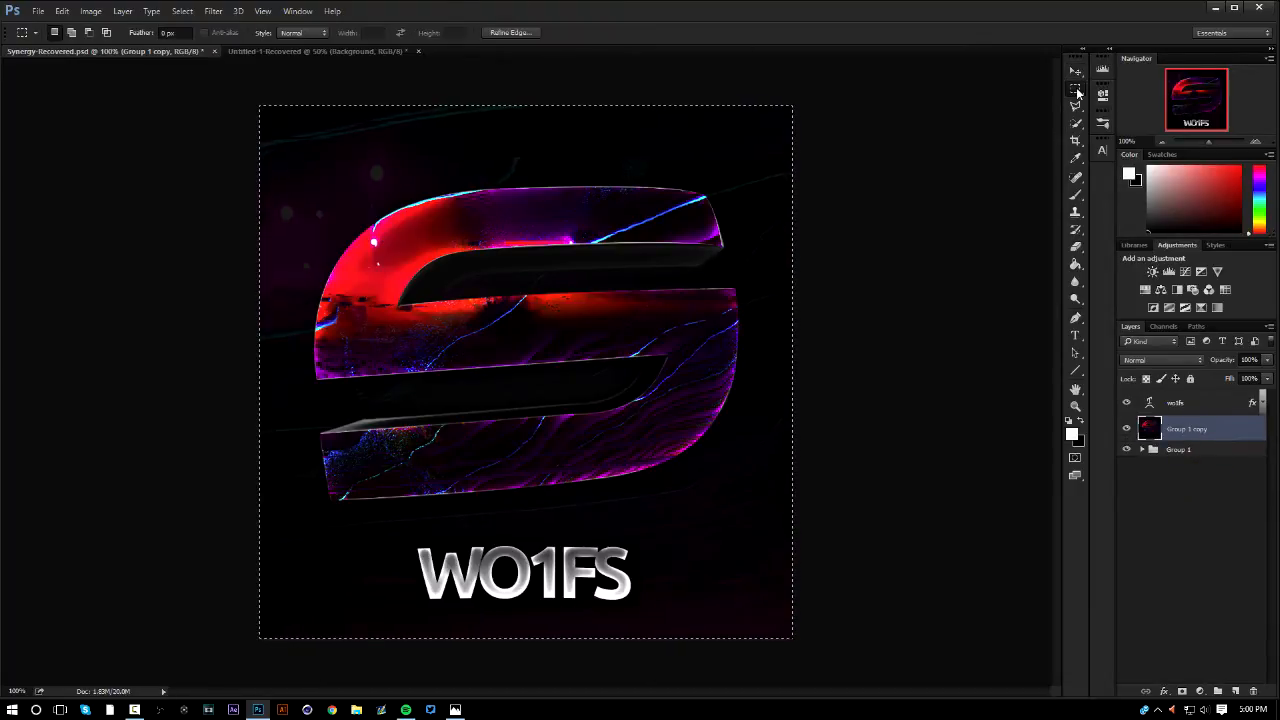
right_click(600, 265)
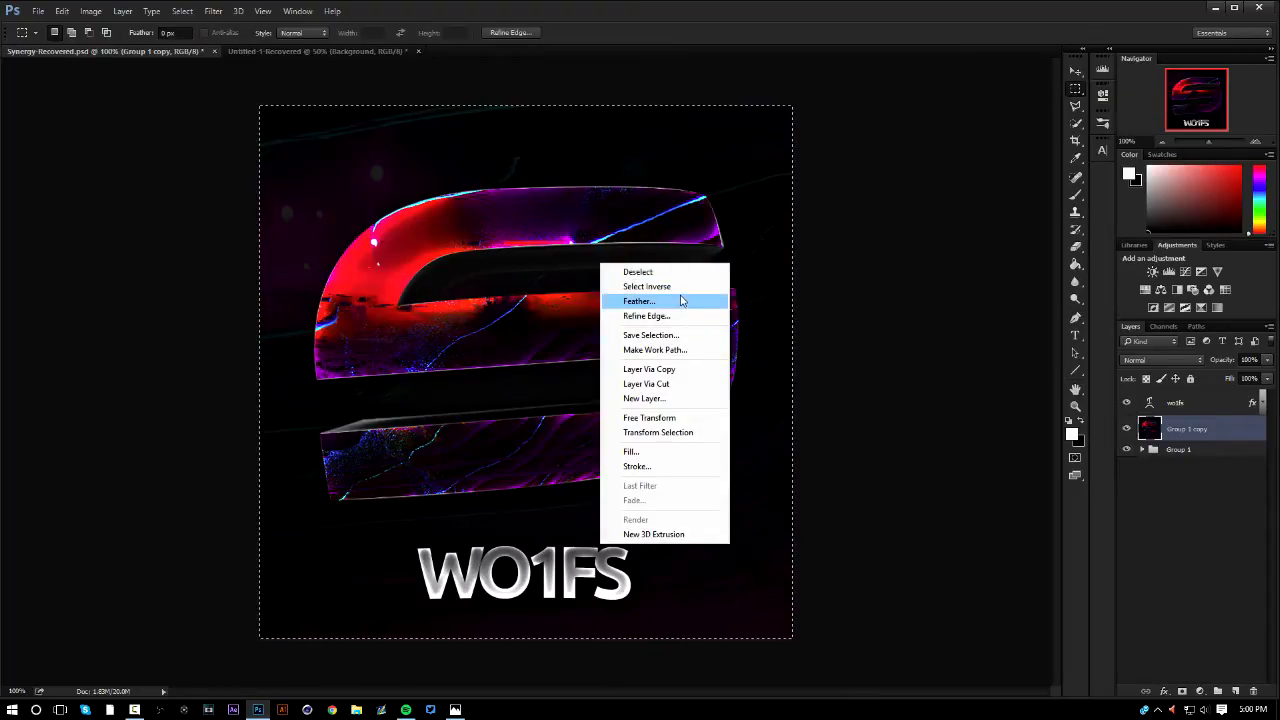
left_click(685, 385)
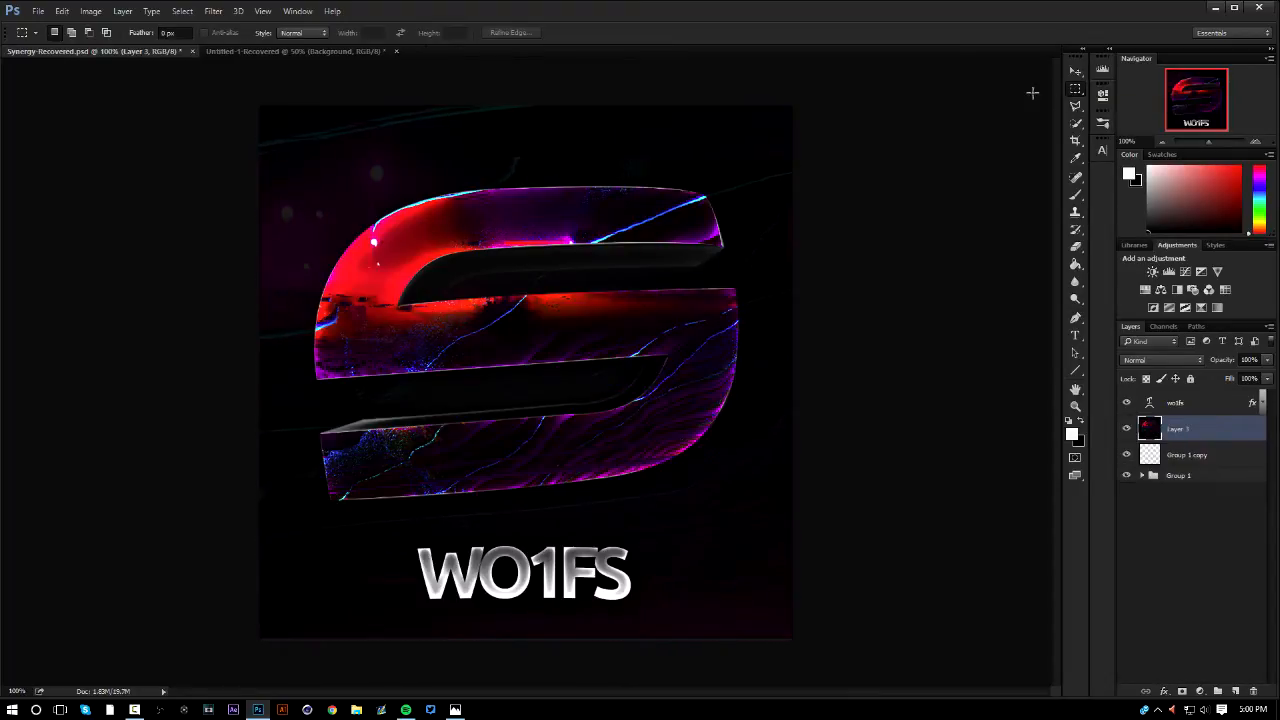
left_click(1075, 71)
left_click(1196, 455)
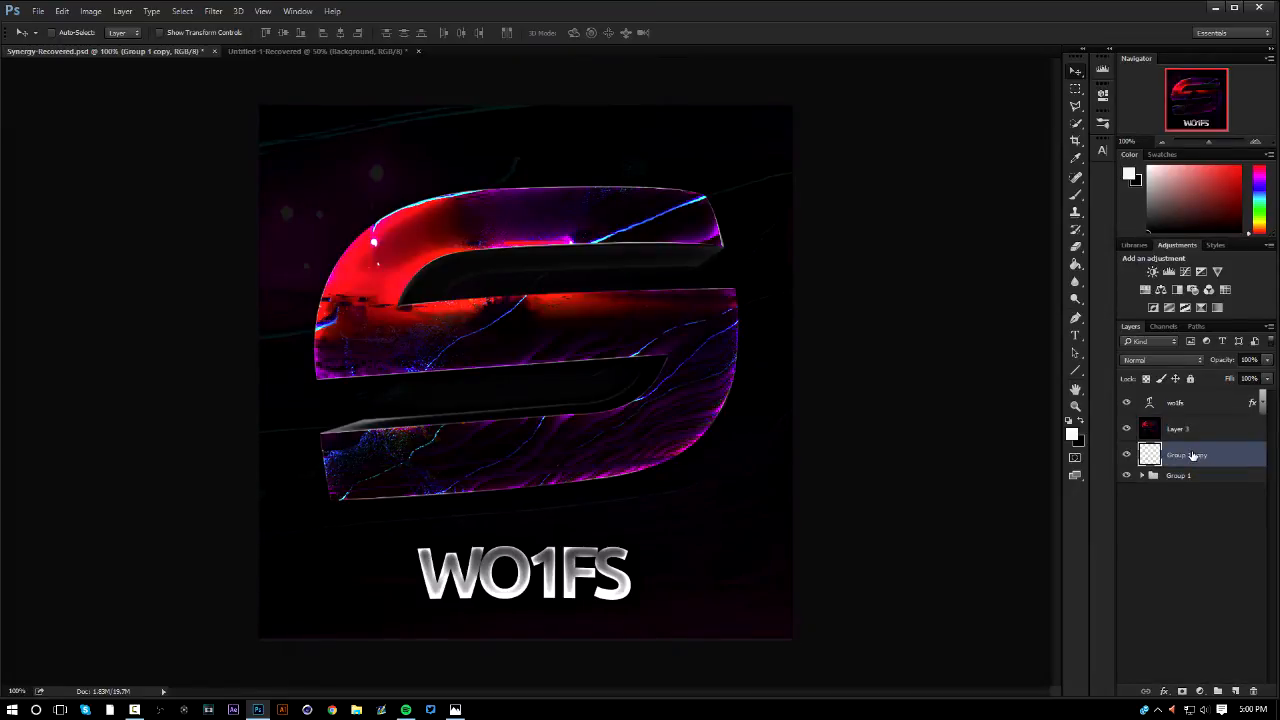
key("Delete")
Apply the Wind filter to Layer 3 using the Wind method with direction From the Right
left_click(1224, 428)
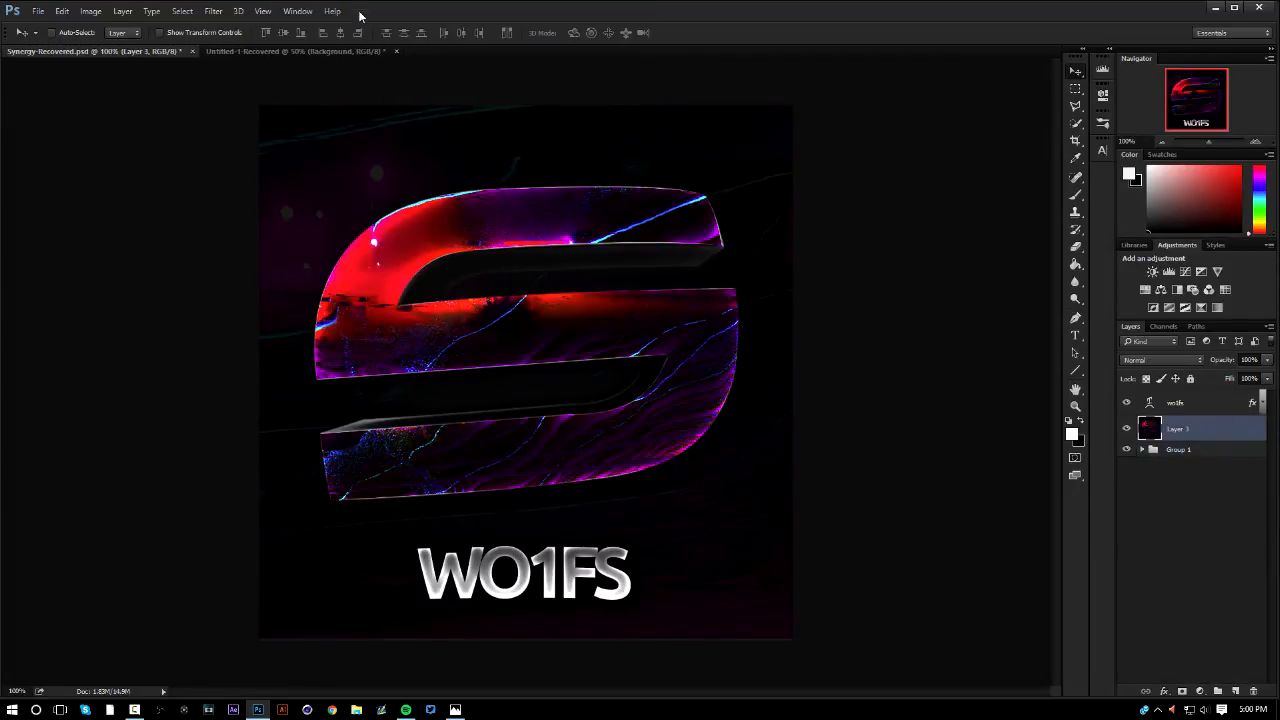
left_click(212, 10)
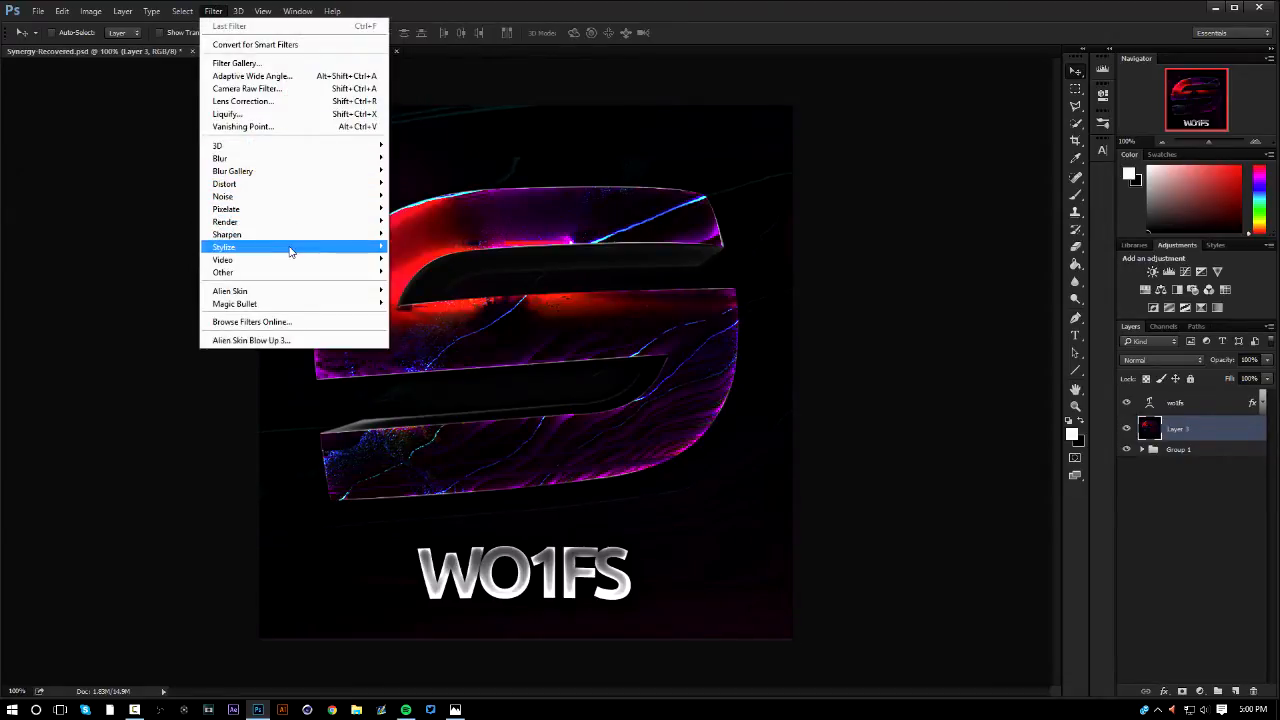
mouse_move(300, 247)
left_click(423, 335)
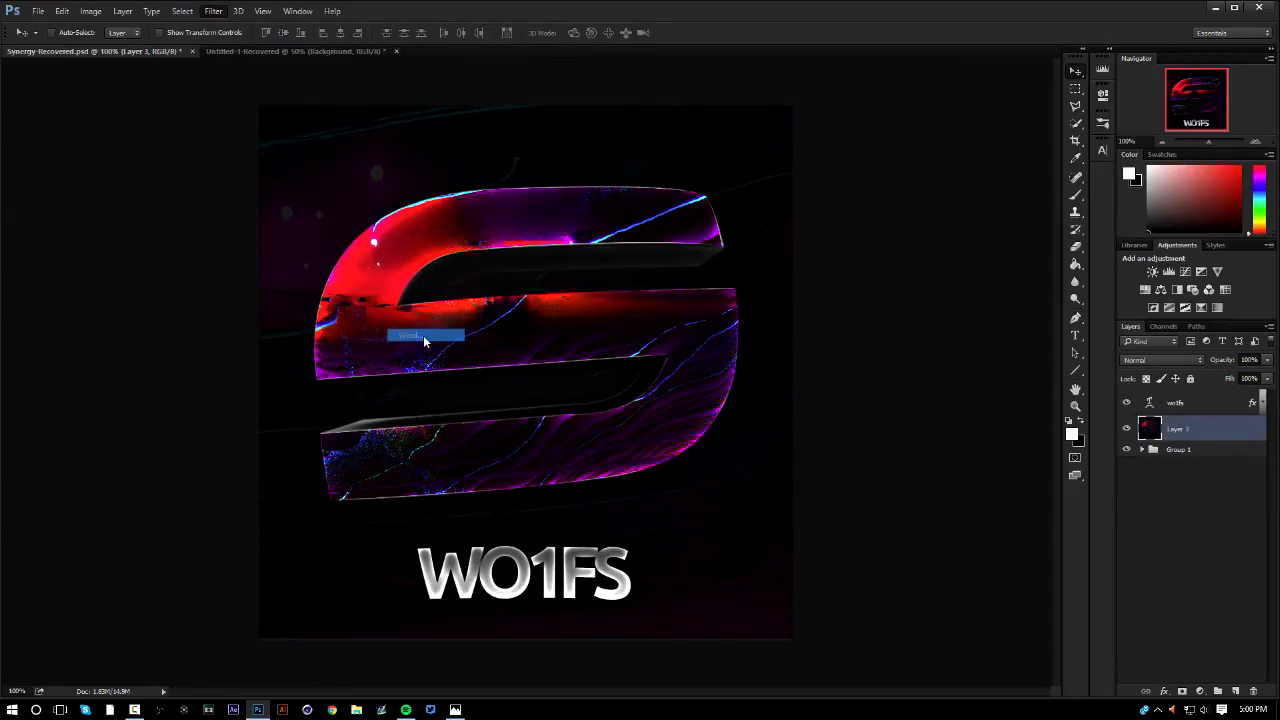
scroll(254, 271, "down", 4)
scroll(291, 274, "up", 8)
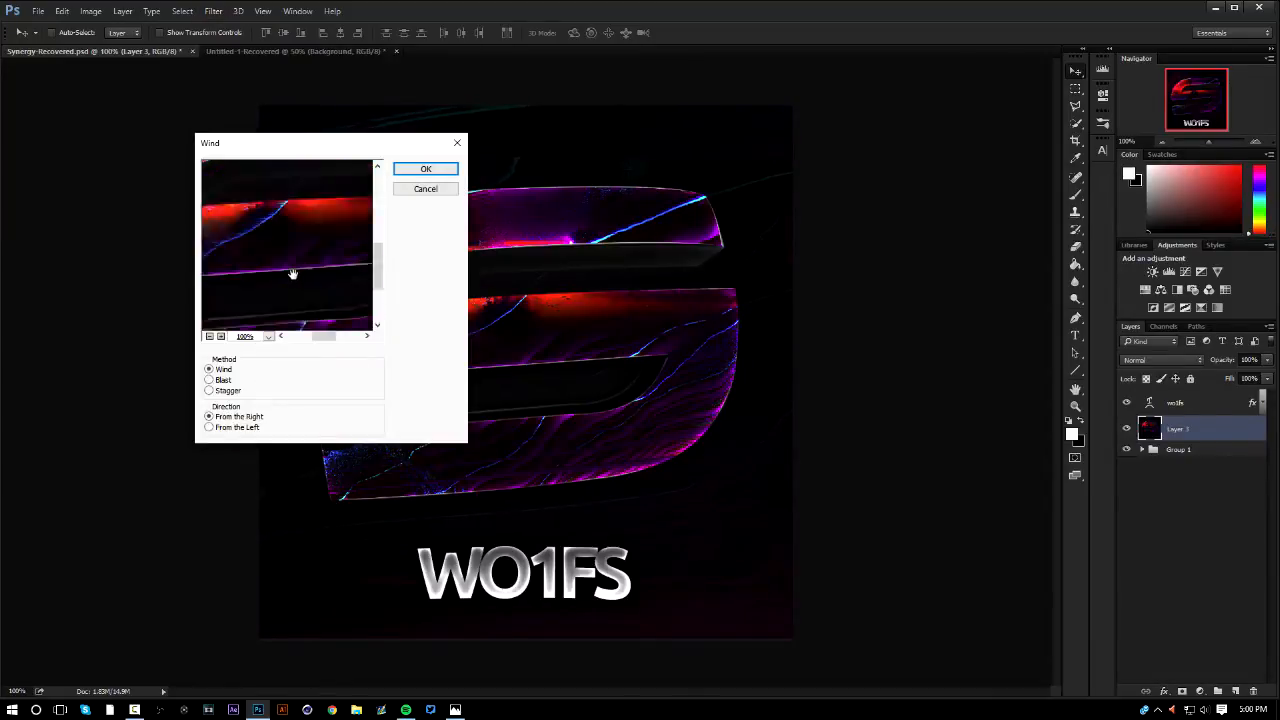
left_click(211, 337)
left_click(211, 337)
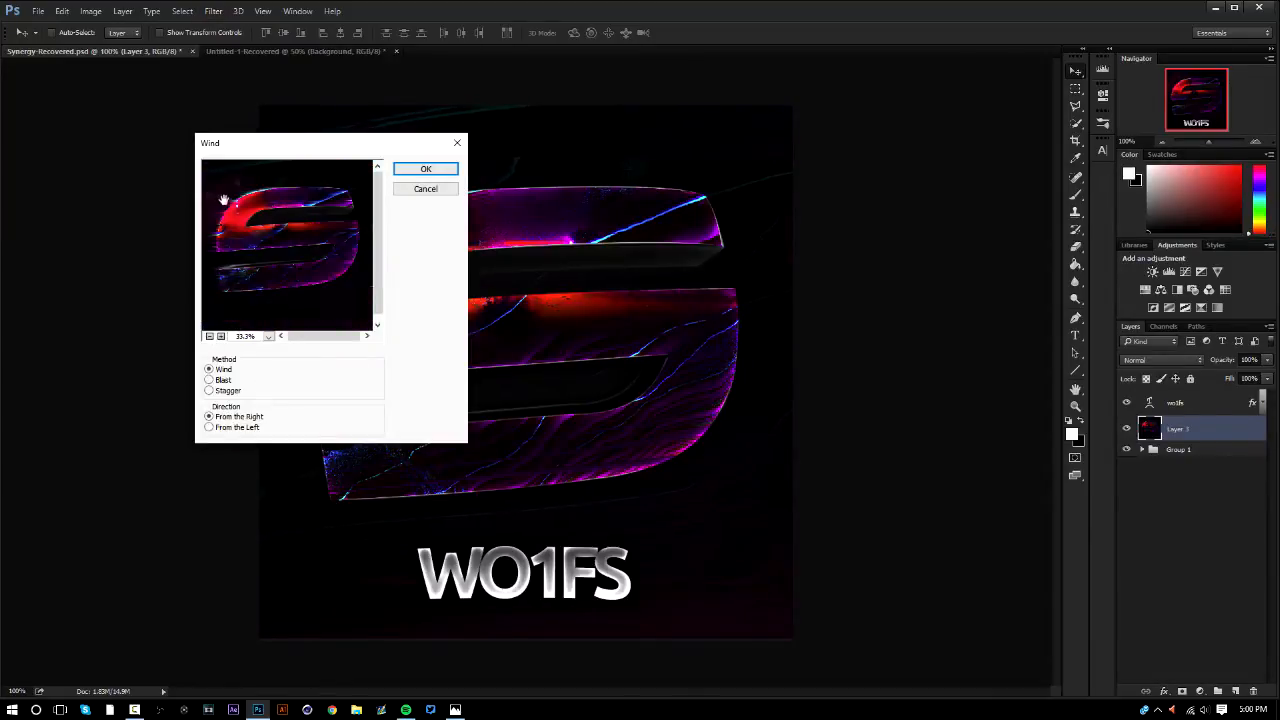
left_click(425, 169)
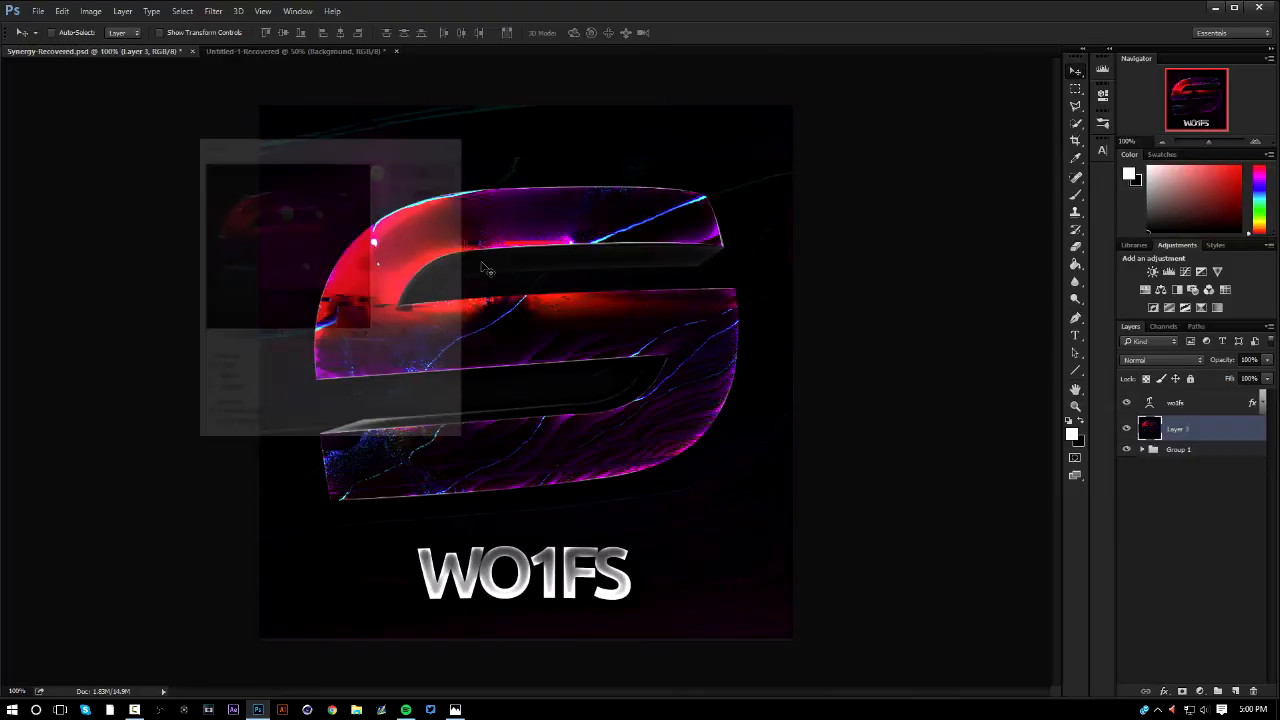
Duplicate the wo1fs text layer together with Layer 3 and merge the duplicates into one layer
left_click(1194, 401)
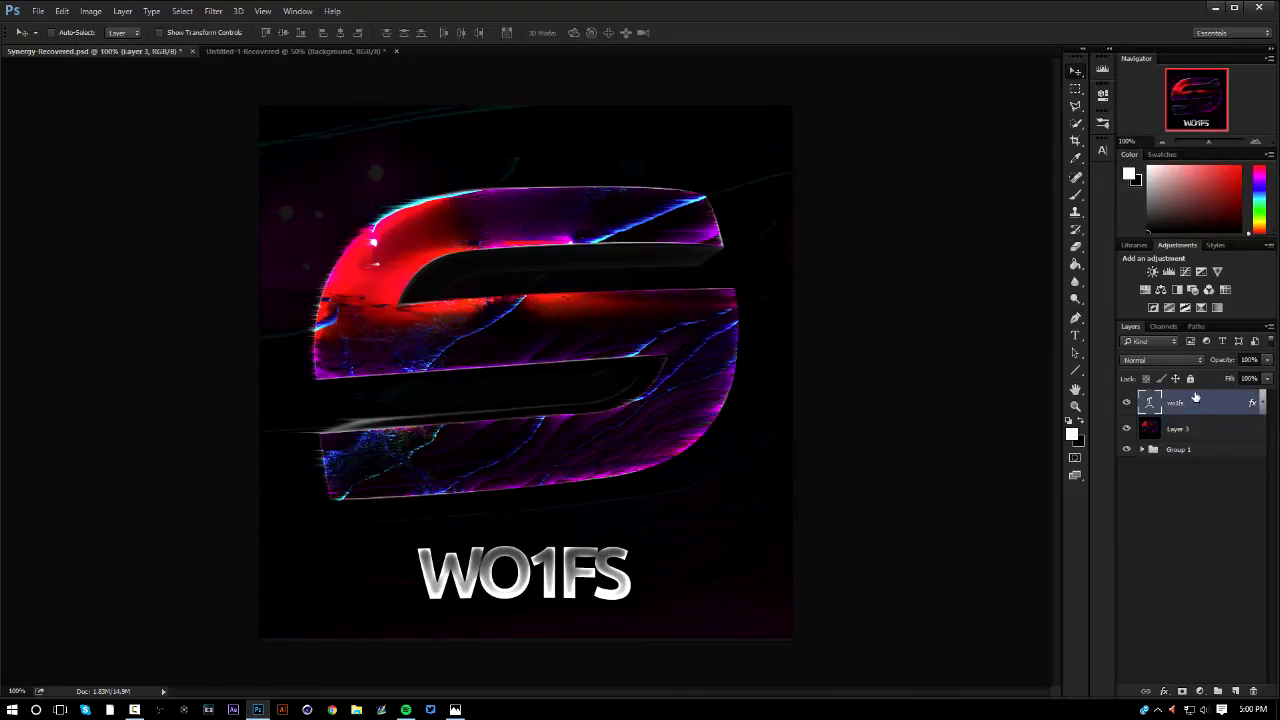
left_click(1189, 431)
left_click(1194, 449)
left_click(1188, 432)
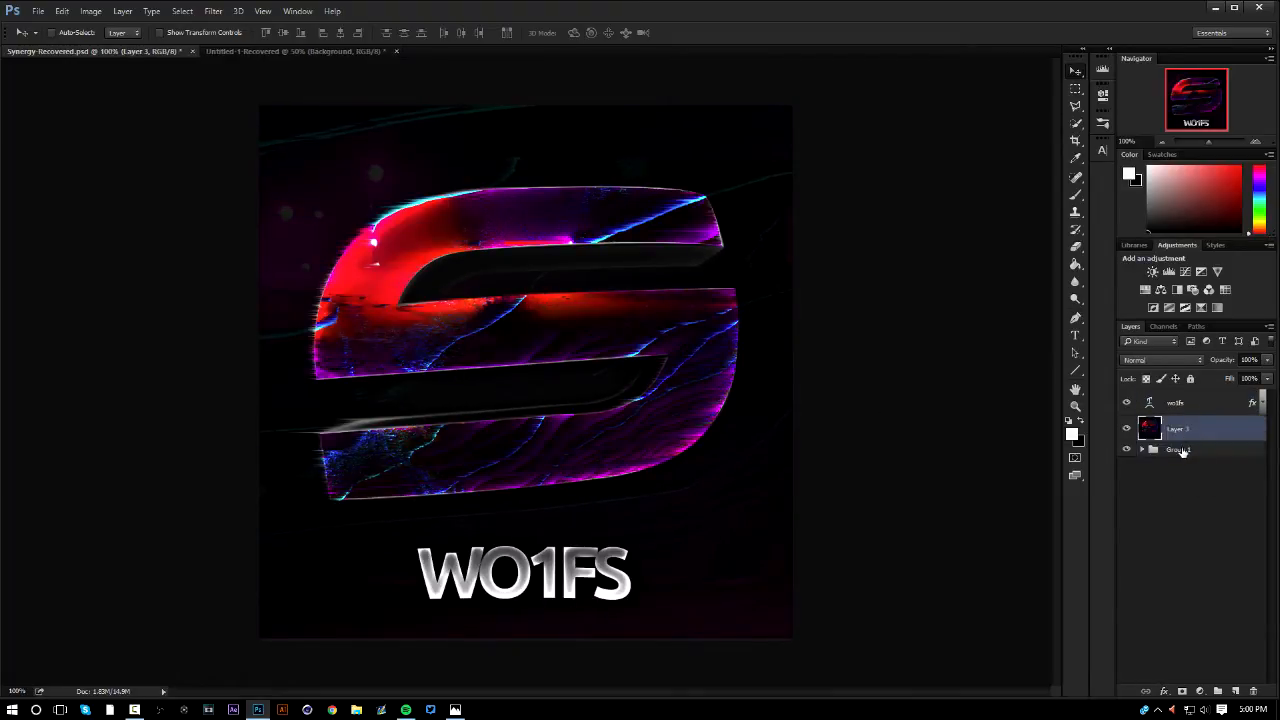
left_click(1184, 451)
left_click(1184, 430)
left_click(1185, 404, "shift")
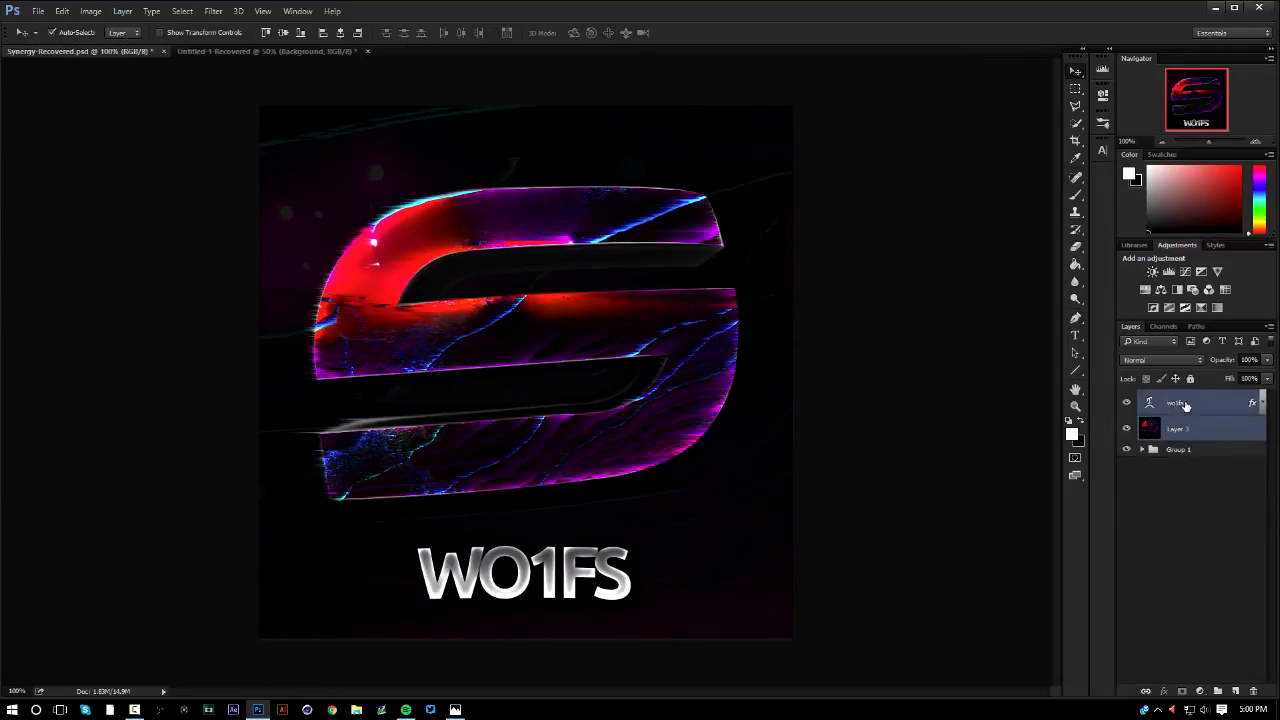
key("ctrl+j")
key("ctrl+e")
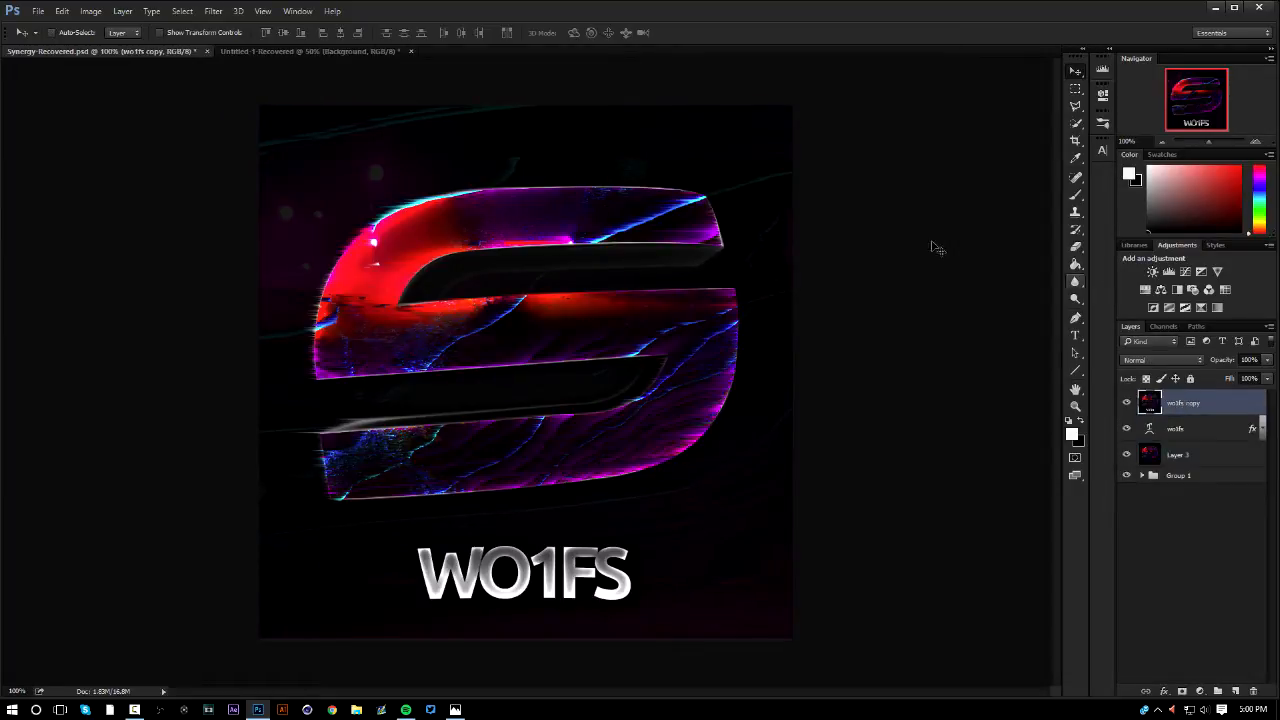
Open the merged wo1fs copy layer in Magic Bullet PhotoLooks and bring up its preset looks
left_click(213, 11)
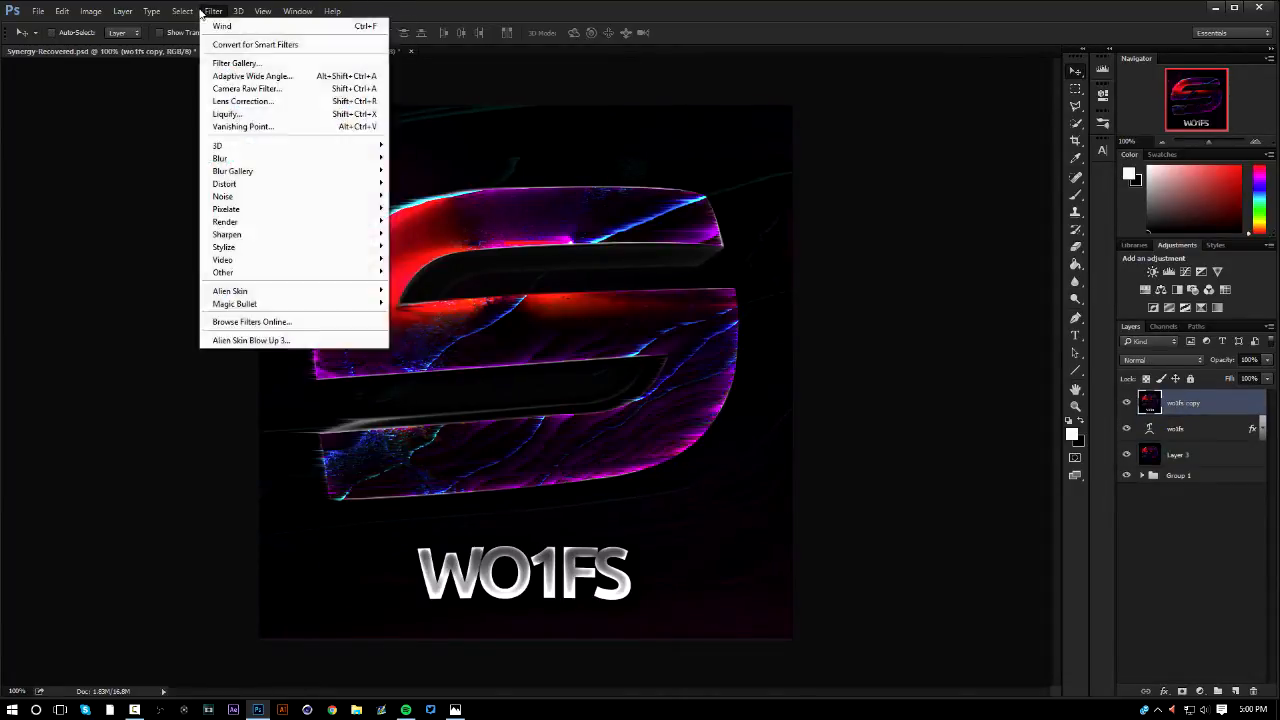
mouse_move(300, 303)
left_click(430, 303)
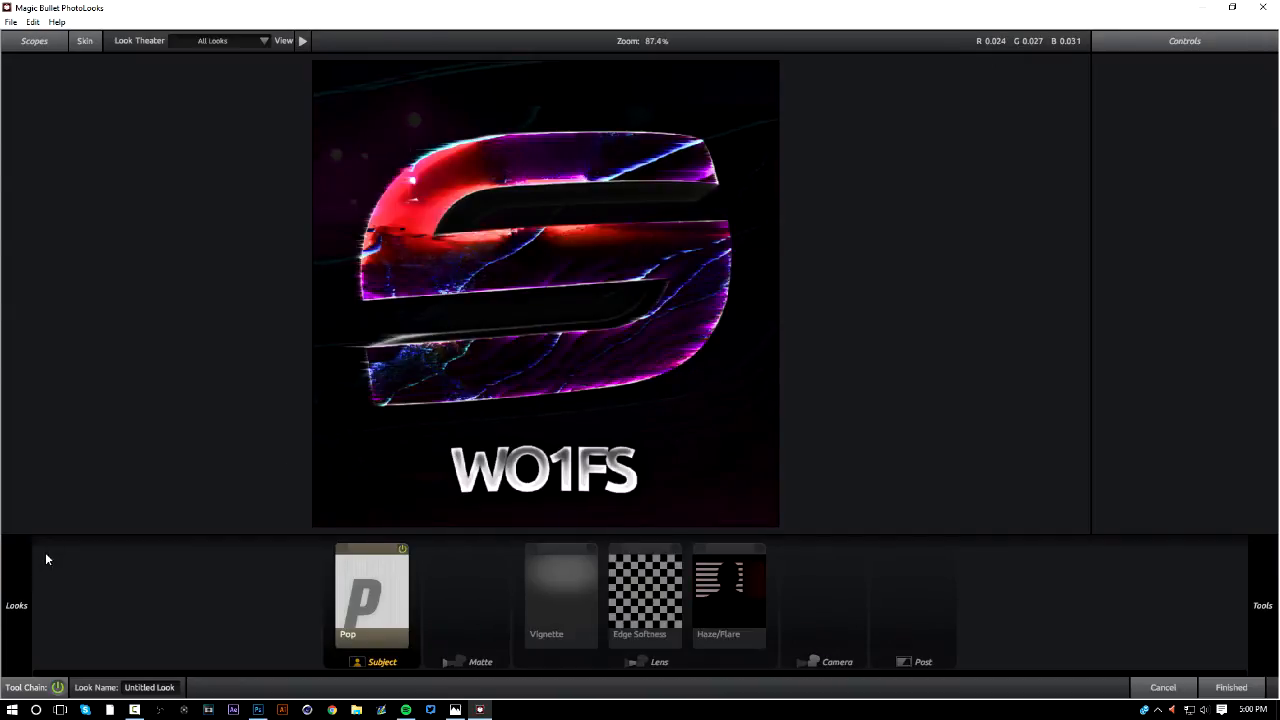
mouse_move(16, 590)
Try several preset looks on the logo, including wolfs merryxmas, SPEEDART CC, rainbow look o, wolf color look, REG CC and Sick asf
left_click(154, 116)
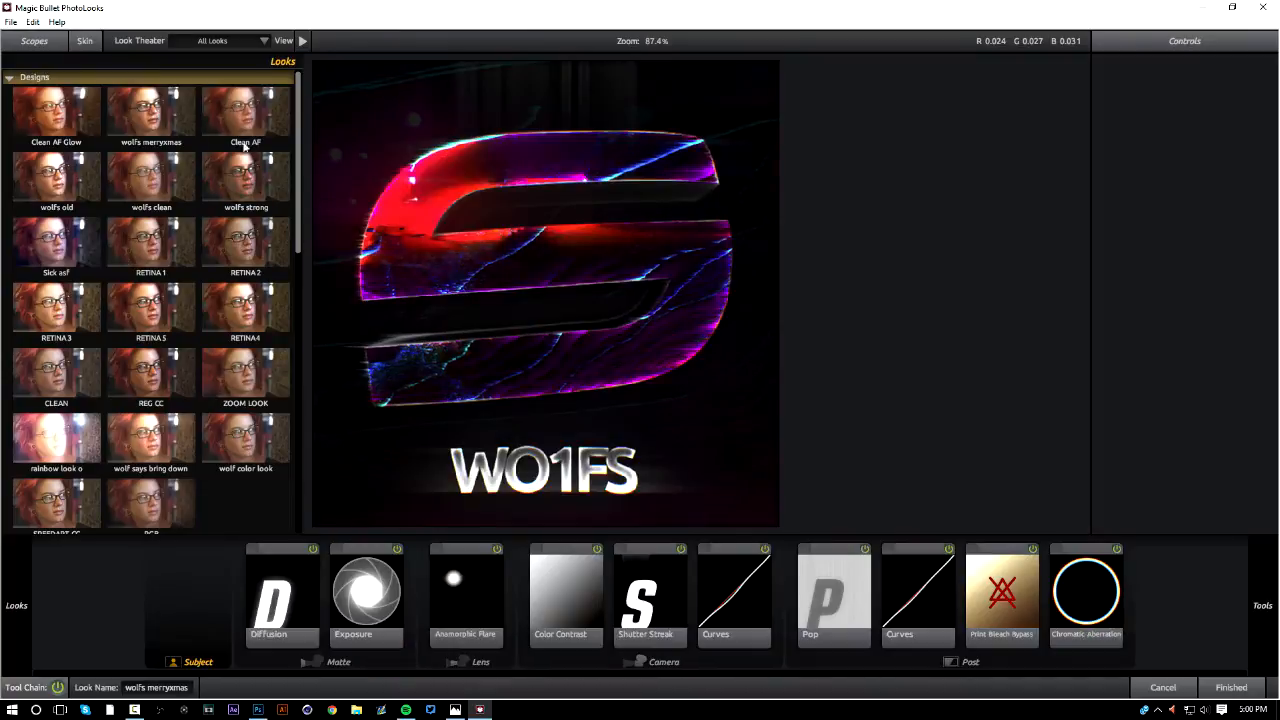
left_click(135, 494)
left_click(80, 506)
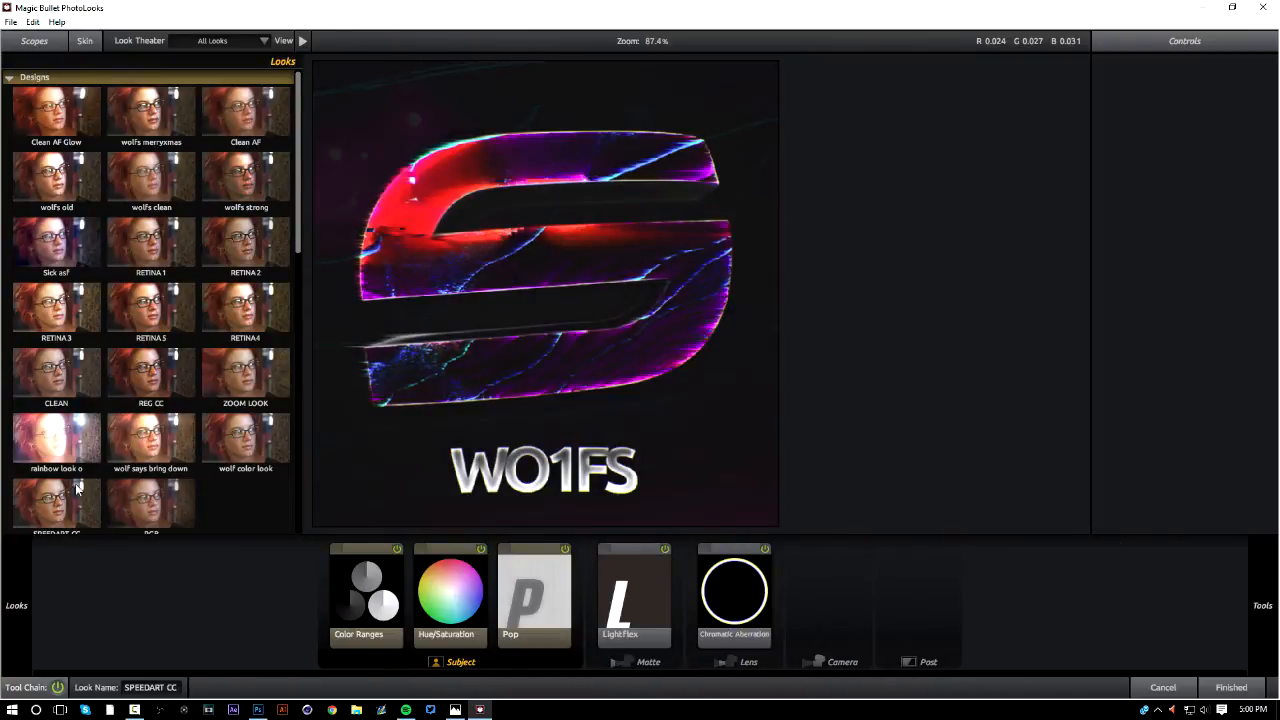
left_click(68, 467)
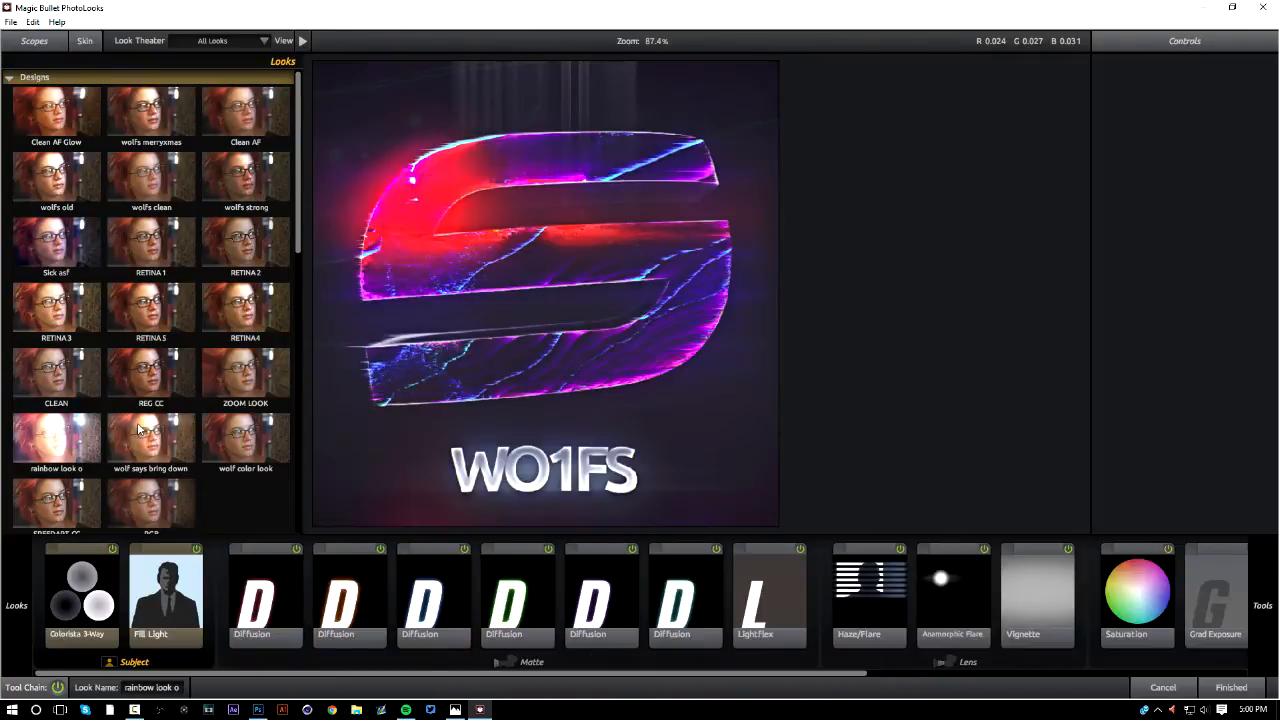
left_click(140, 430)
left_click(238, 429)
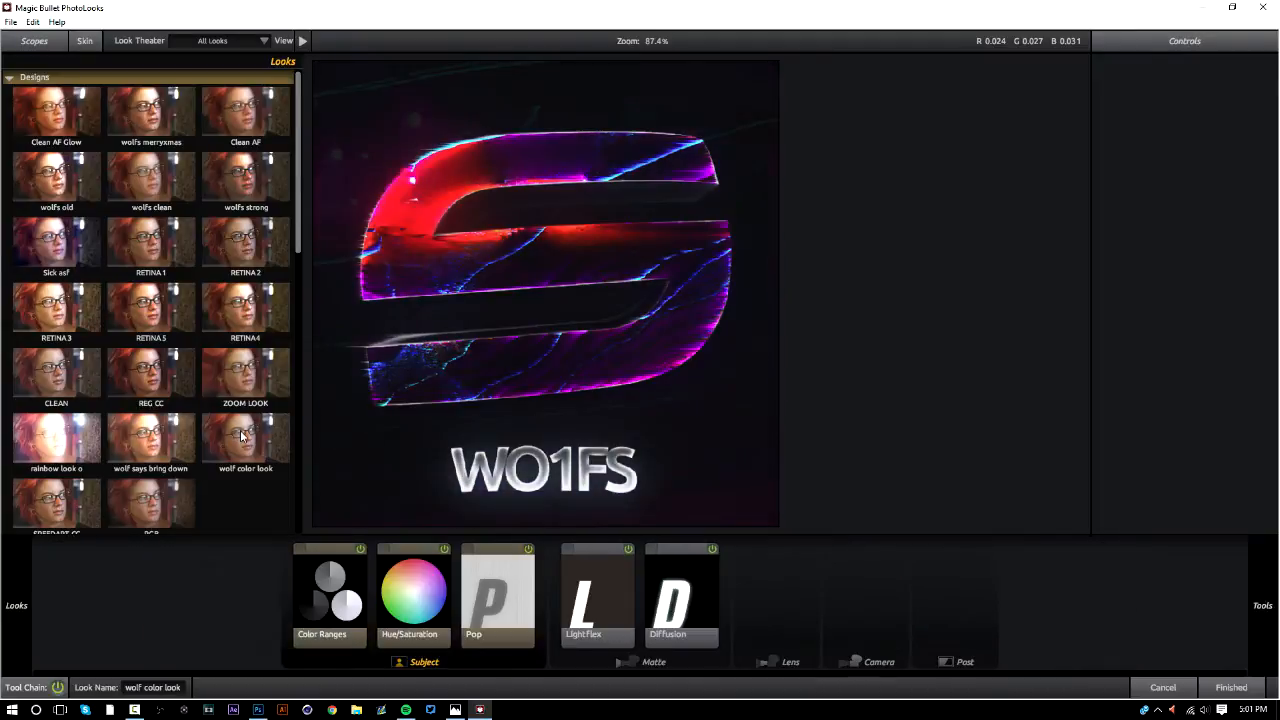
left_click(243, 394)
left_click(160, 370)
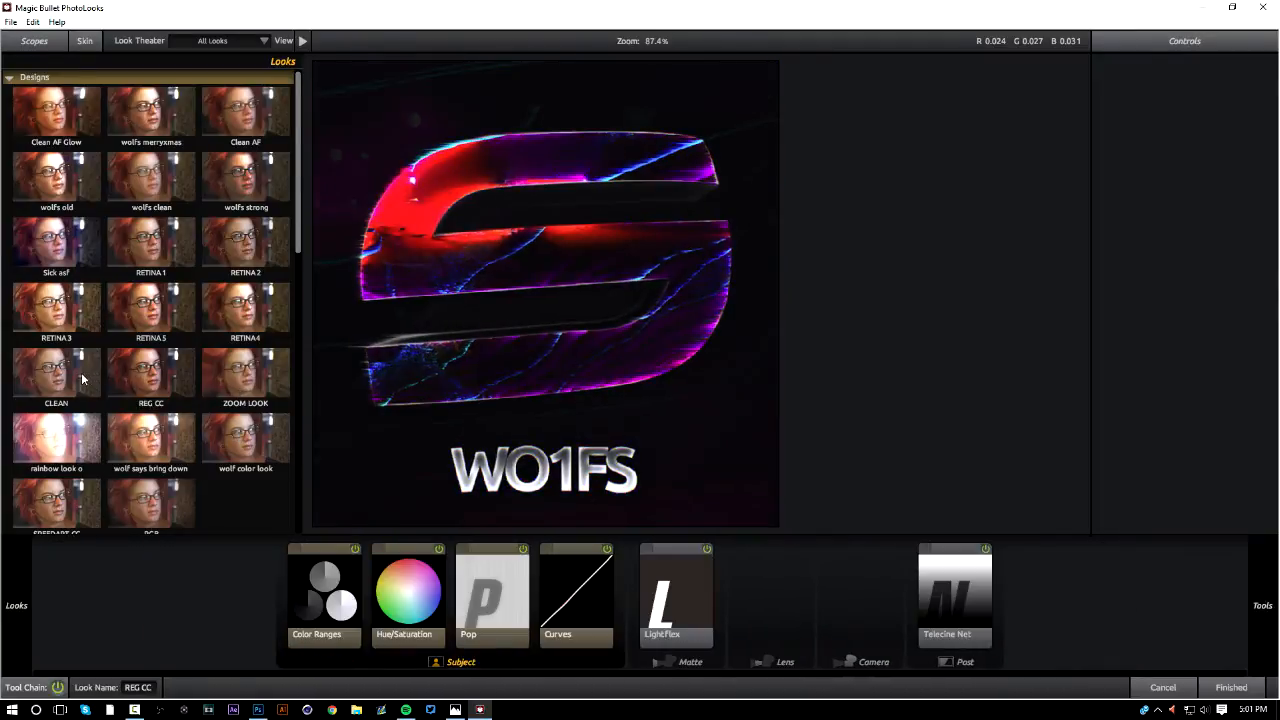
left_click(83, 379)
left_click(70, 250)
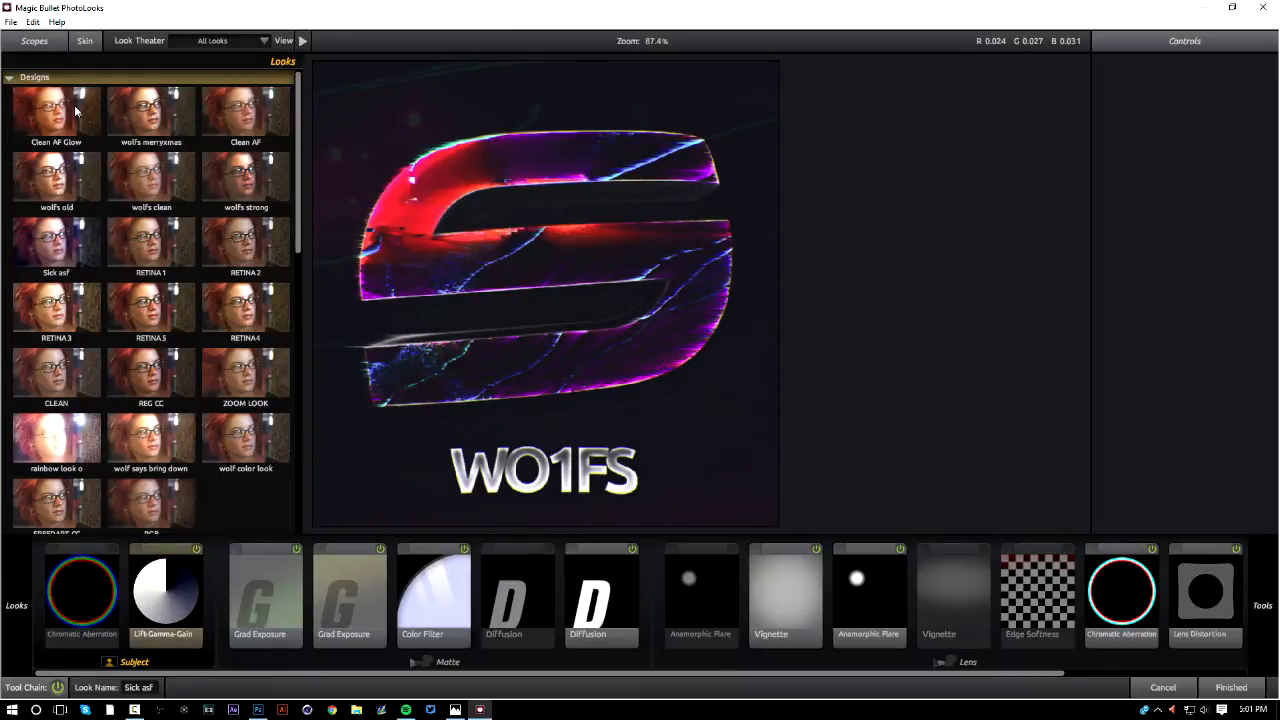
Choose the Clean AF Glow look and apply it to the merged wo1fs copy layer
left_click(75, 110)
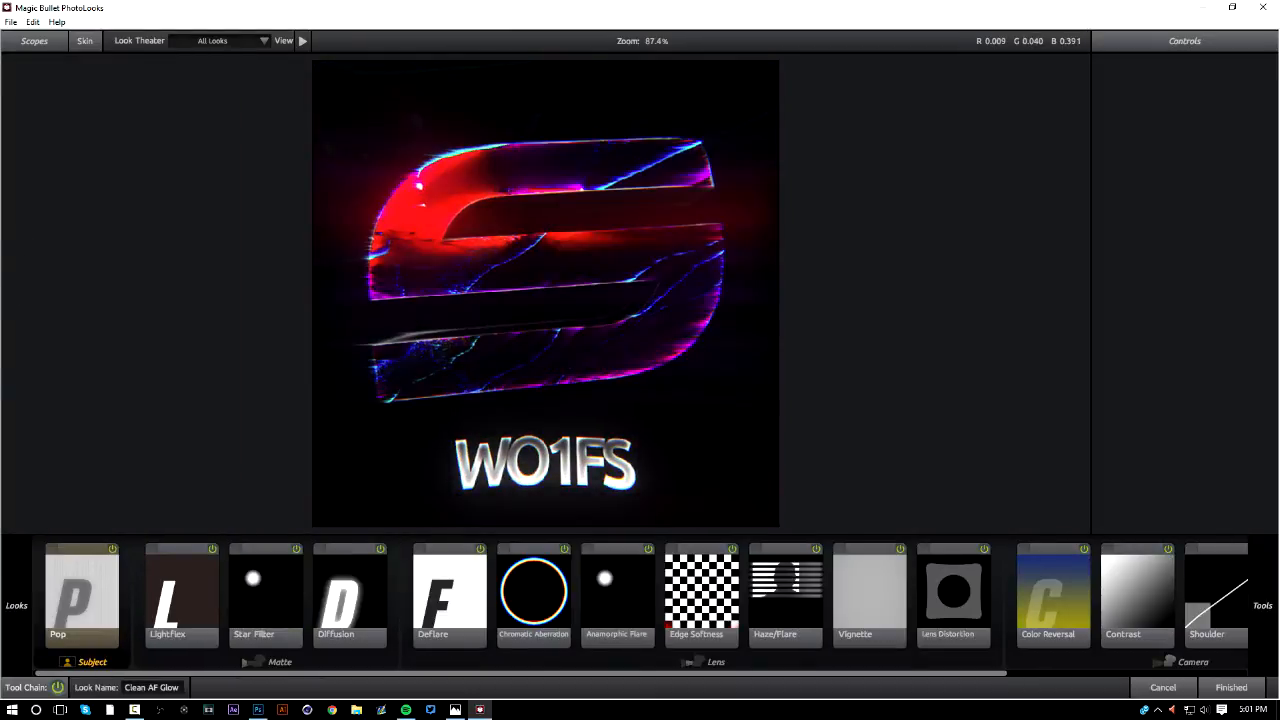
left_click(1230, 687)
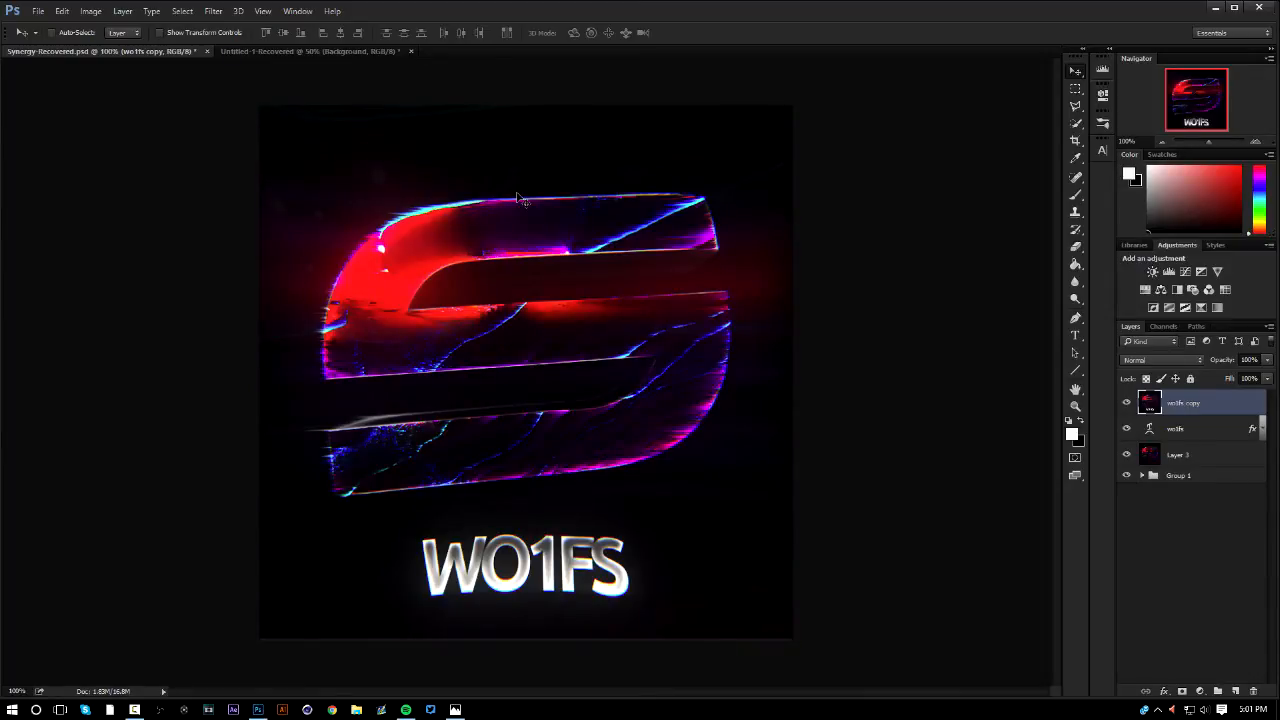
Compare the graded logo with the reference image -PRfjcAf.png in Photos
left_click(455, 709)
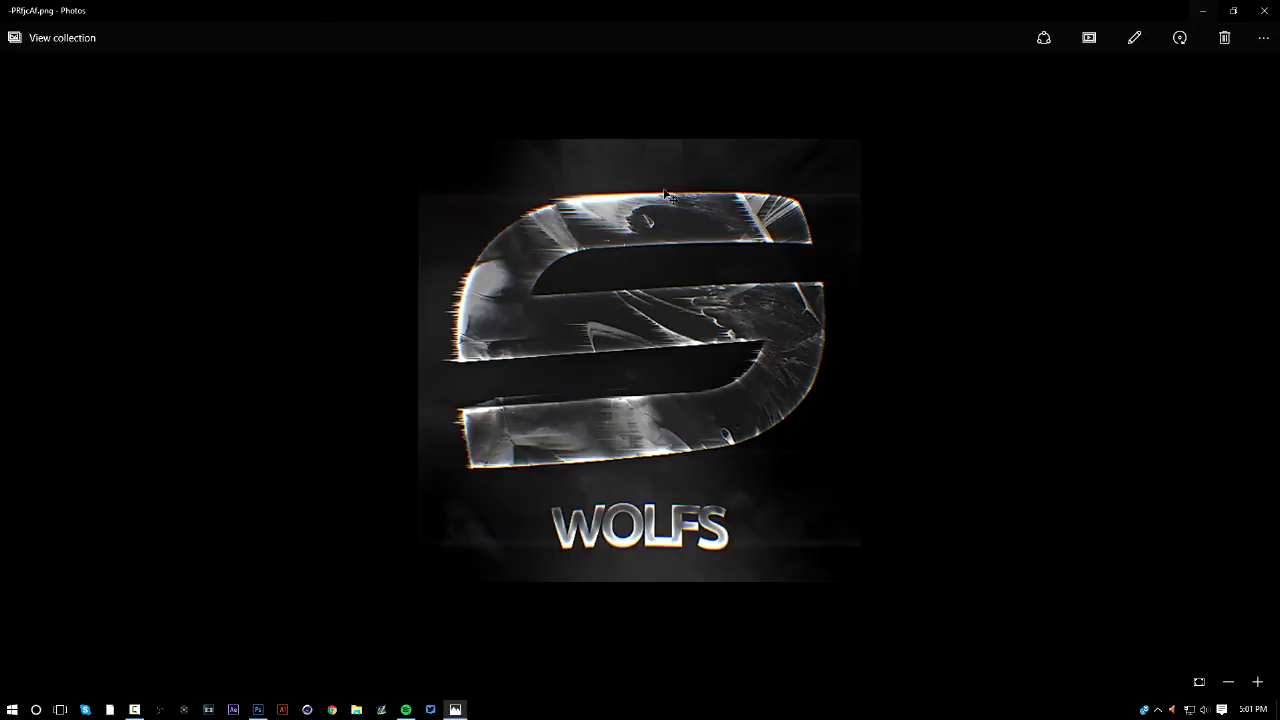
left_click(1206, 10)
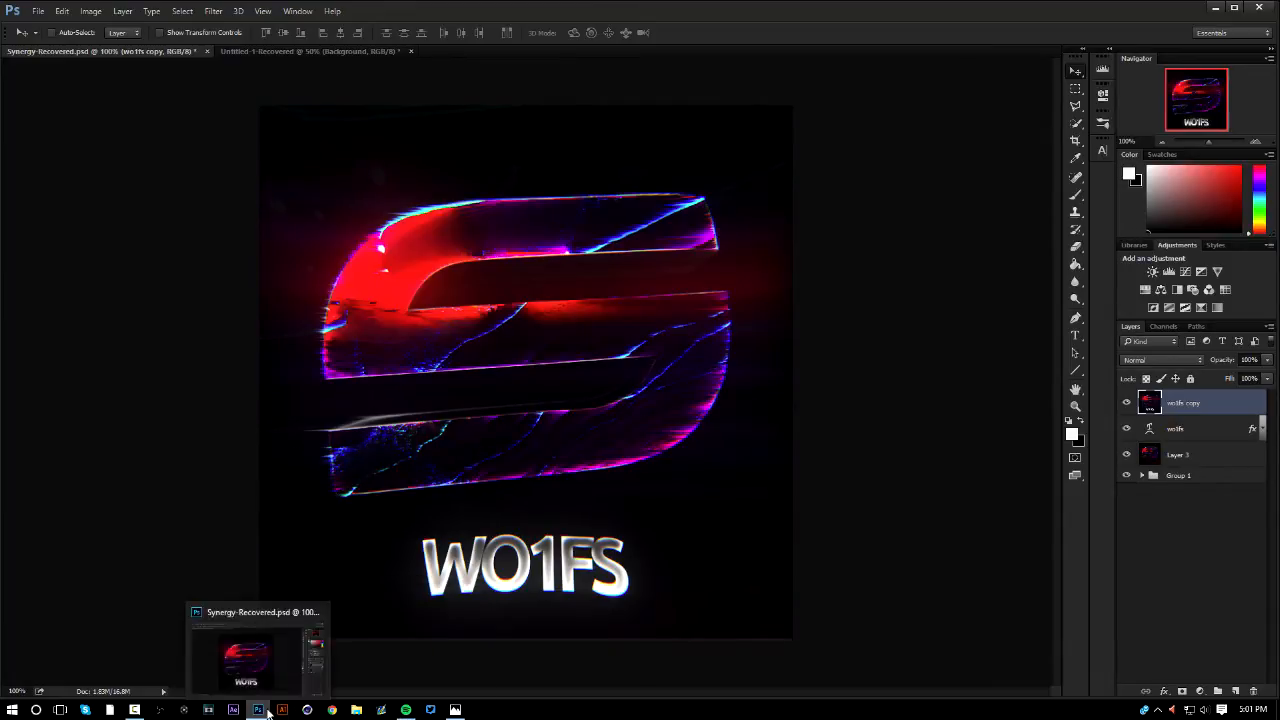
left_click(455, 710)
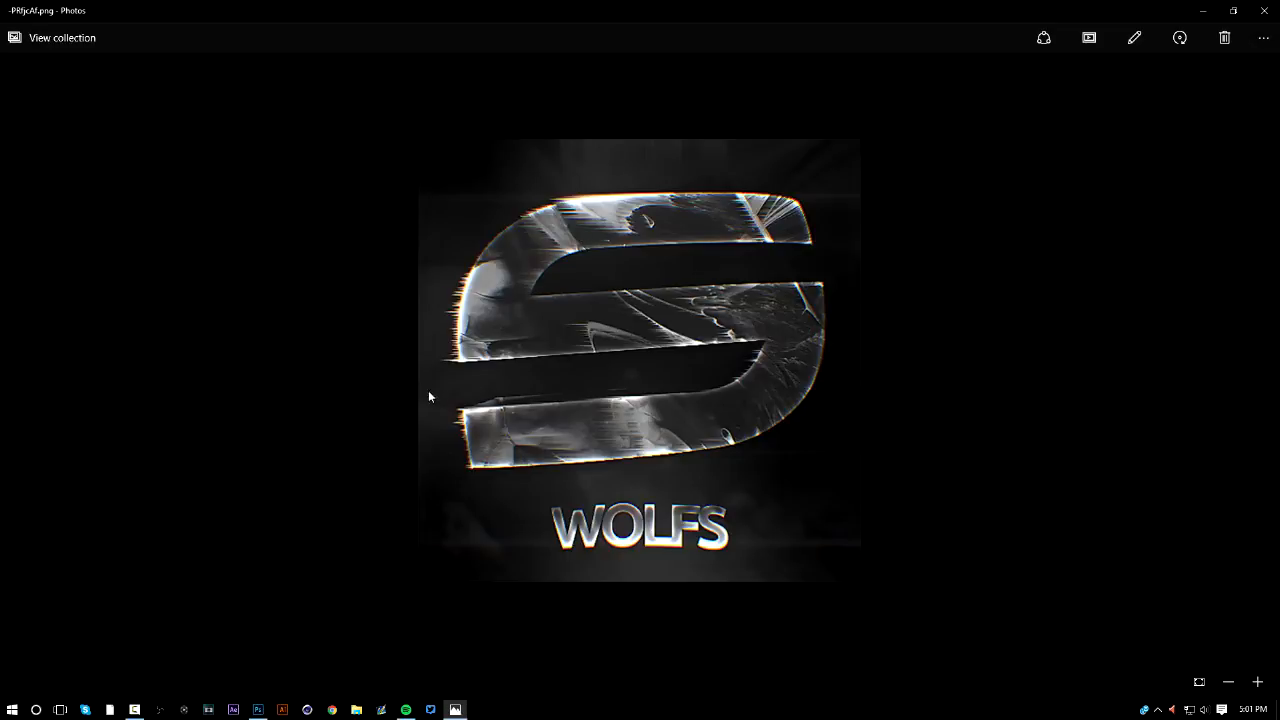
Switch back to Photoshop, bring up the Untitled-1-Recovered document and duplicate its Notorious layer
left_click(1202, 12)
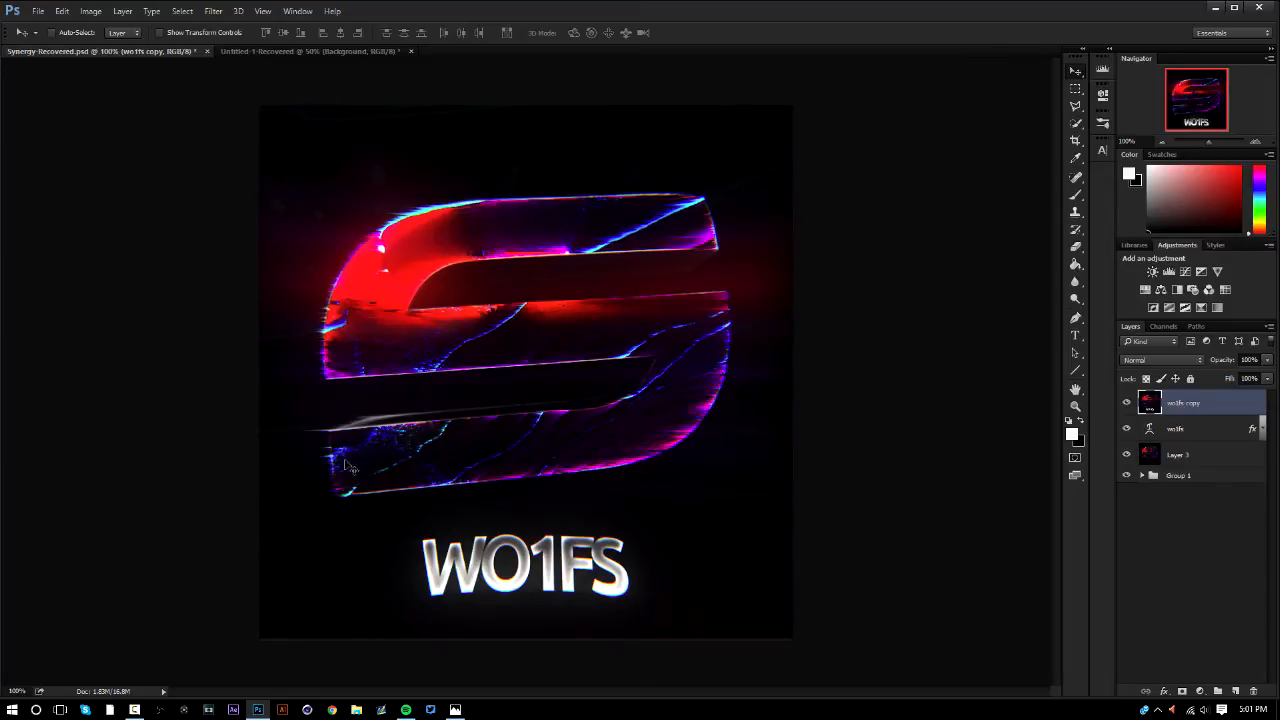
left_click(324, 51)
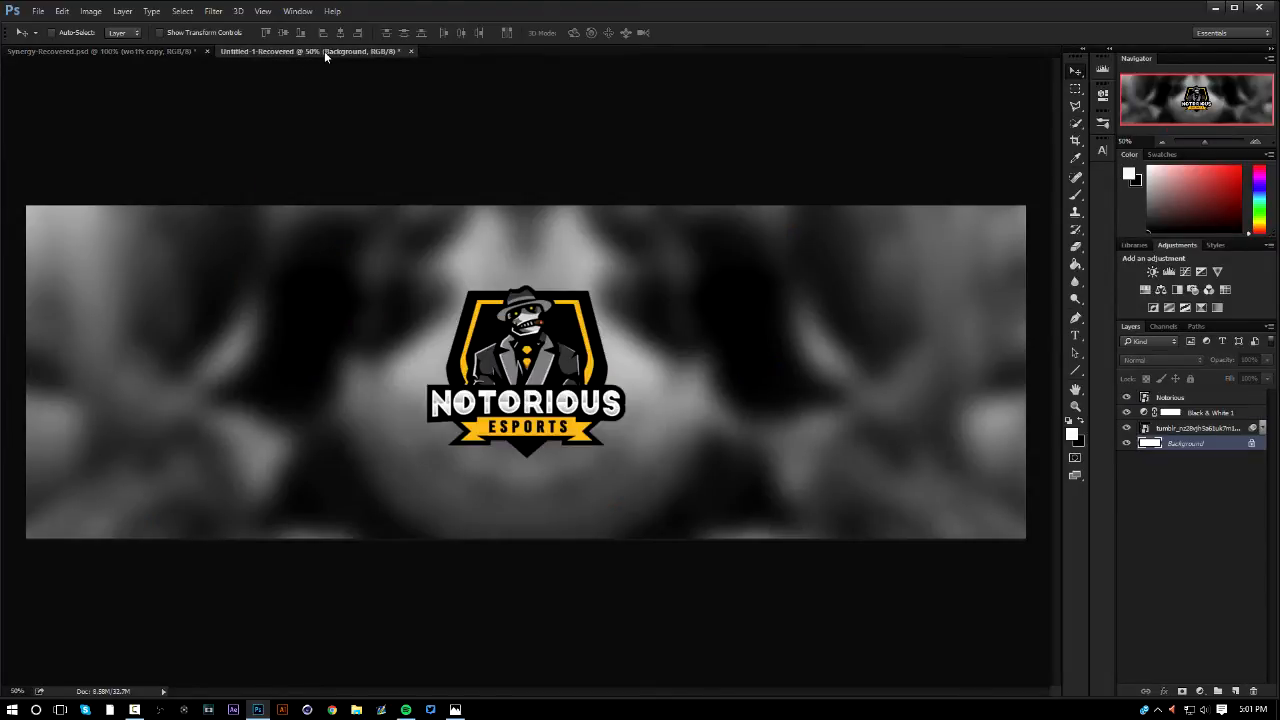
left_click(1229, 399)
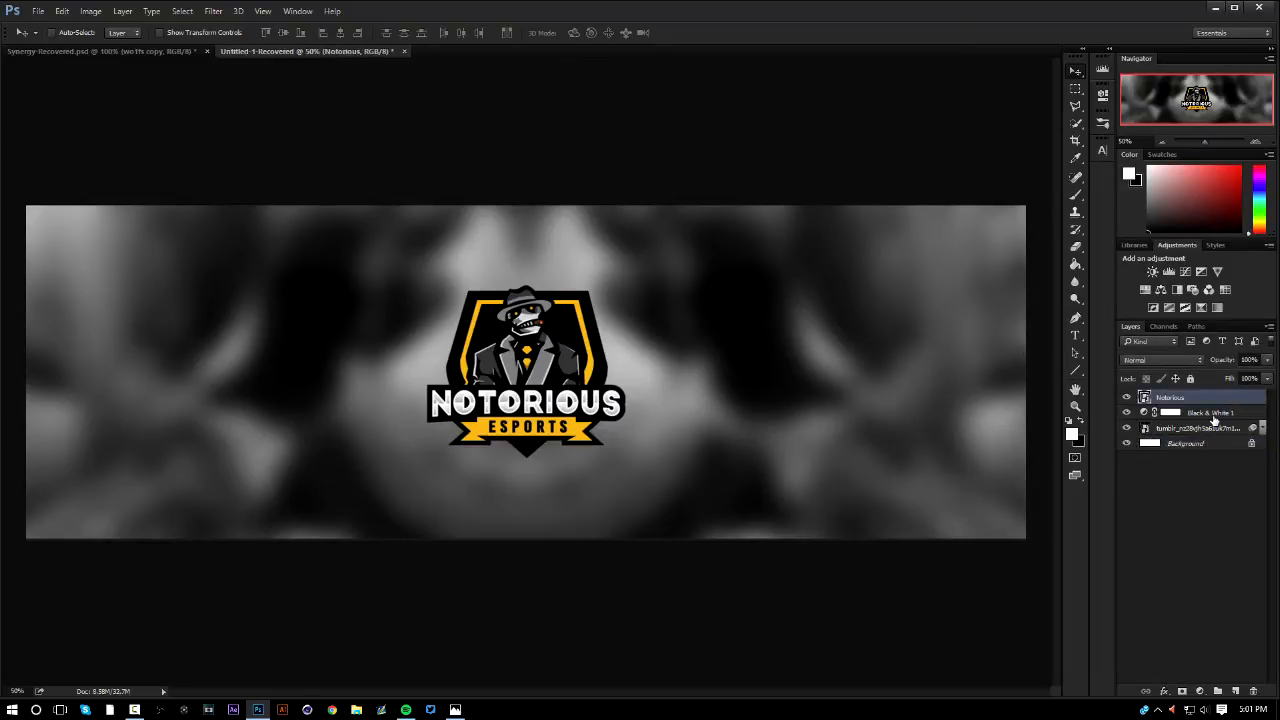
key("ctrl+j")
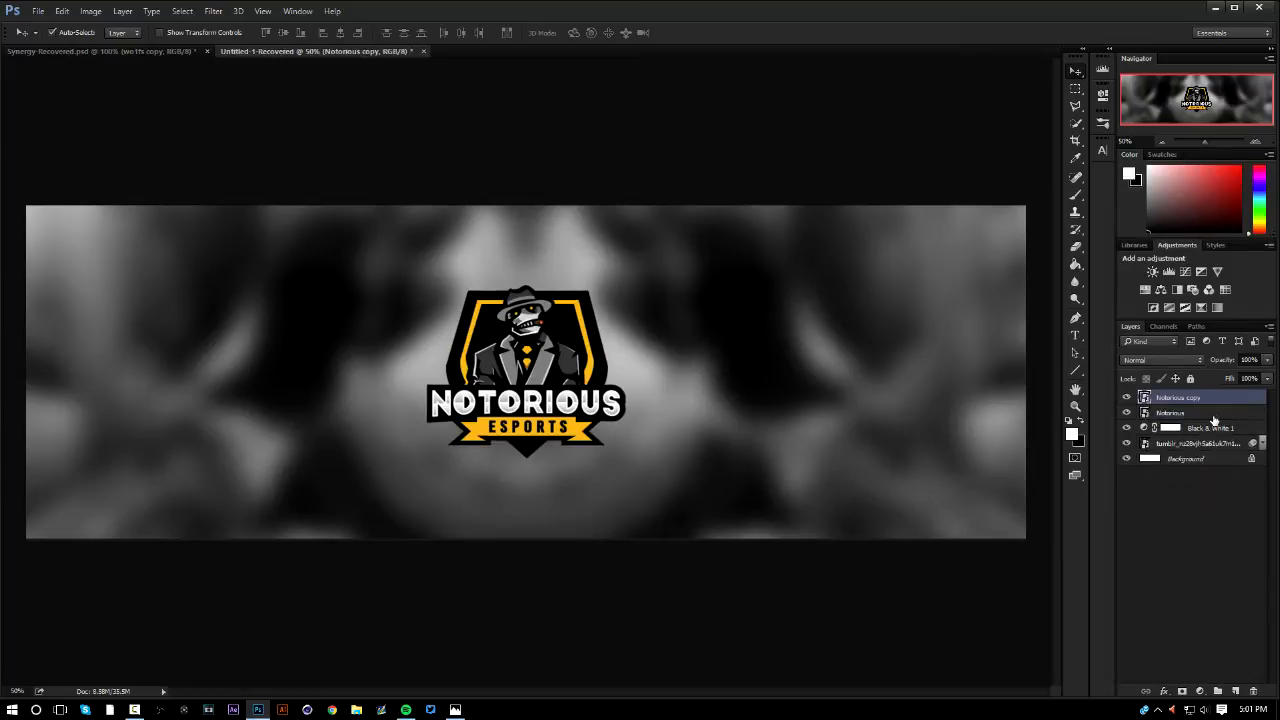
Apply the Wind filter to the original Notorious layer using the Wind method from the right
left_click(1190, 411)
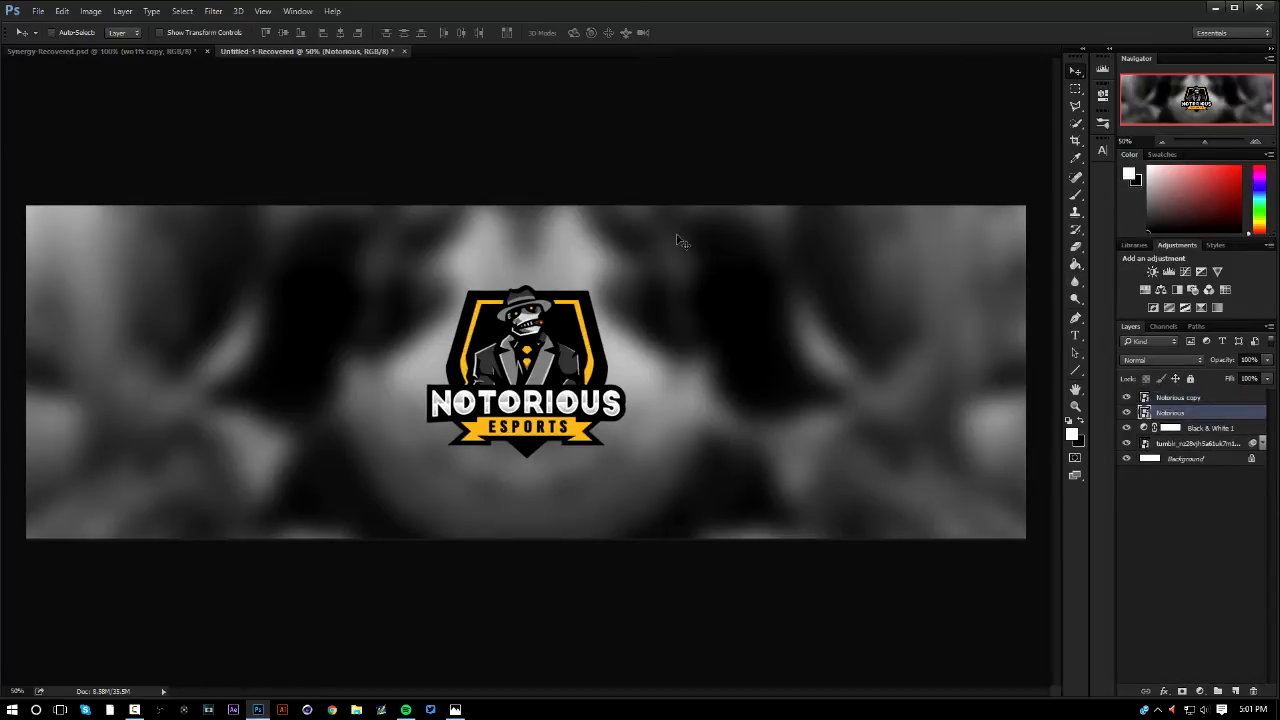
left_click(214, 11)
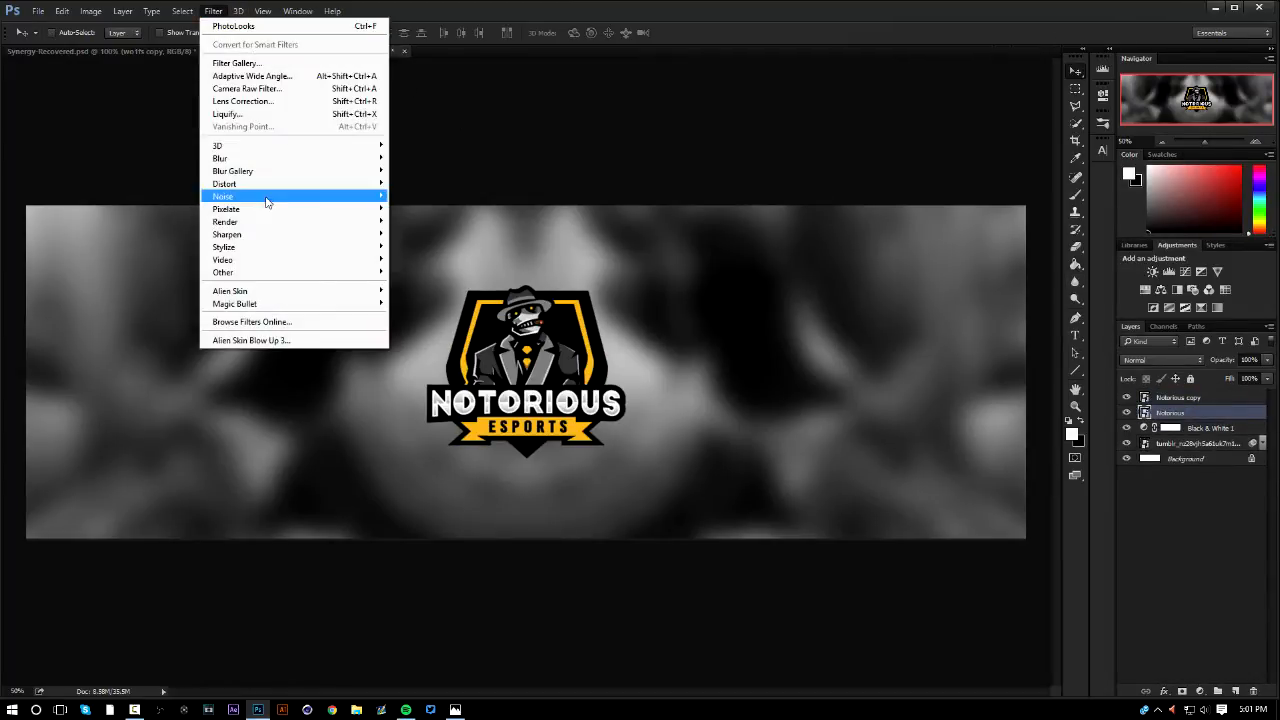
mouse_move(398, 245)
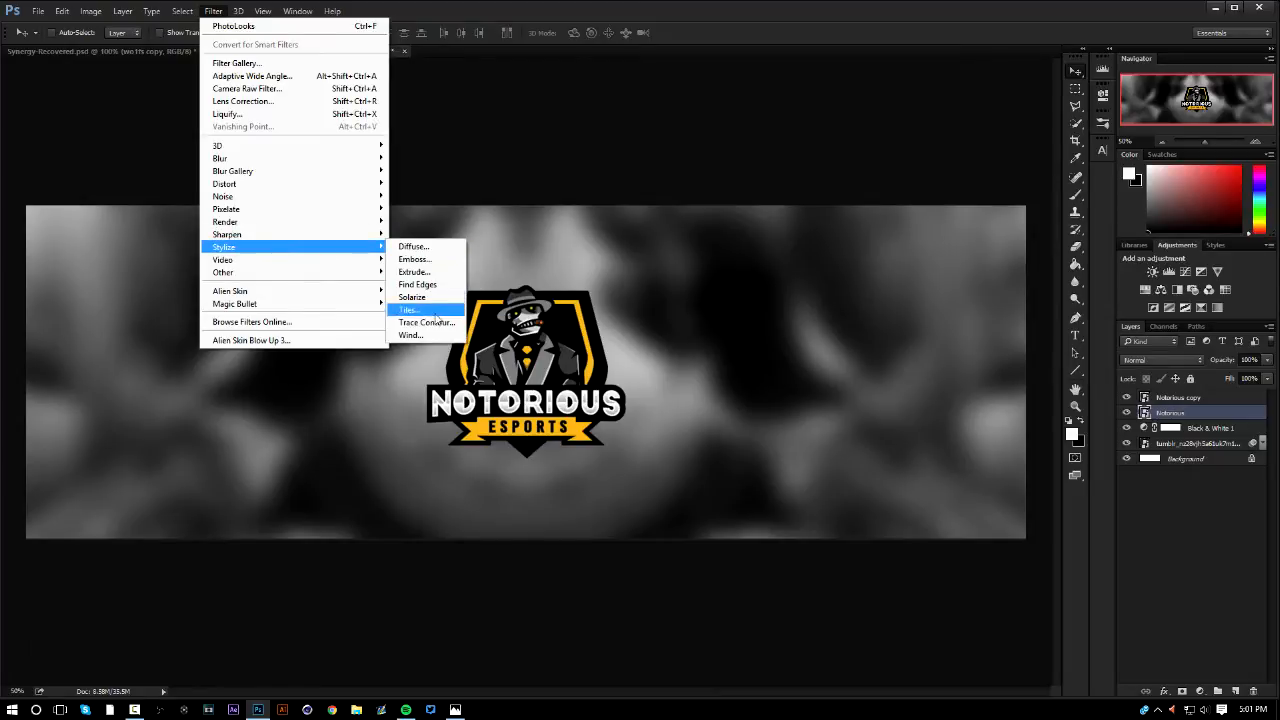
left_click(410, 335)
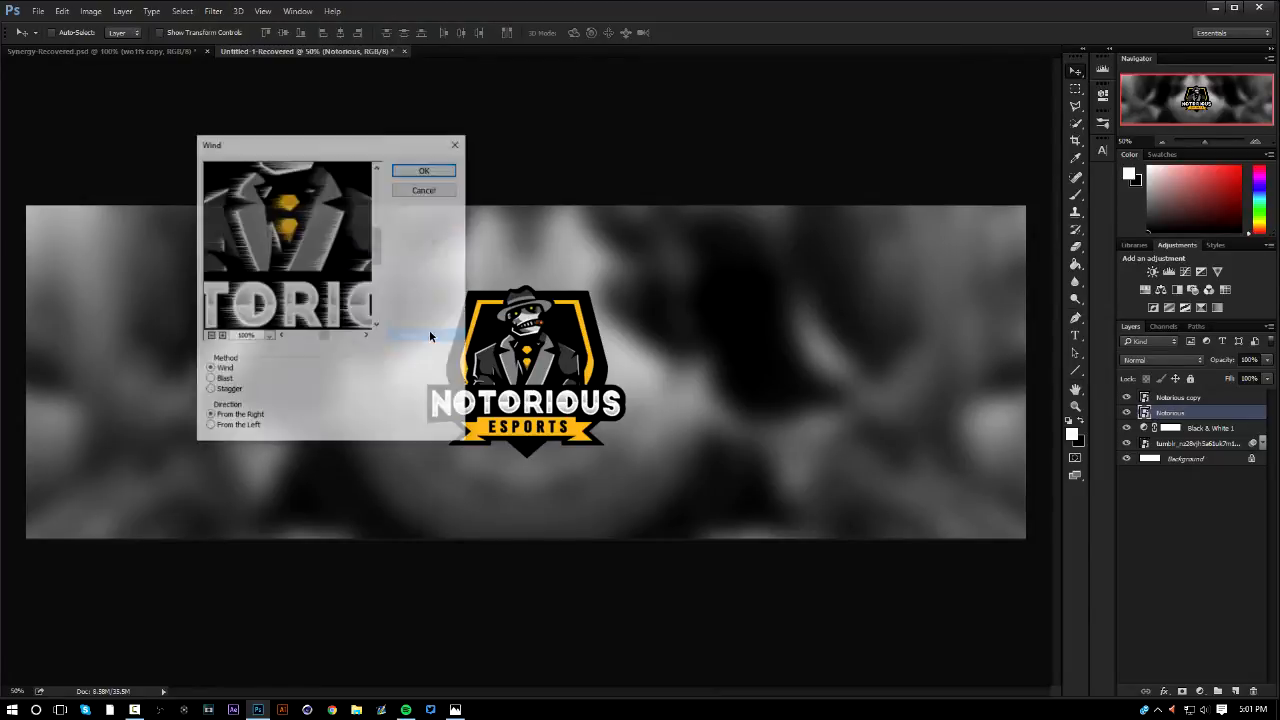
left_click(425, 170)
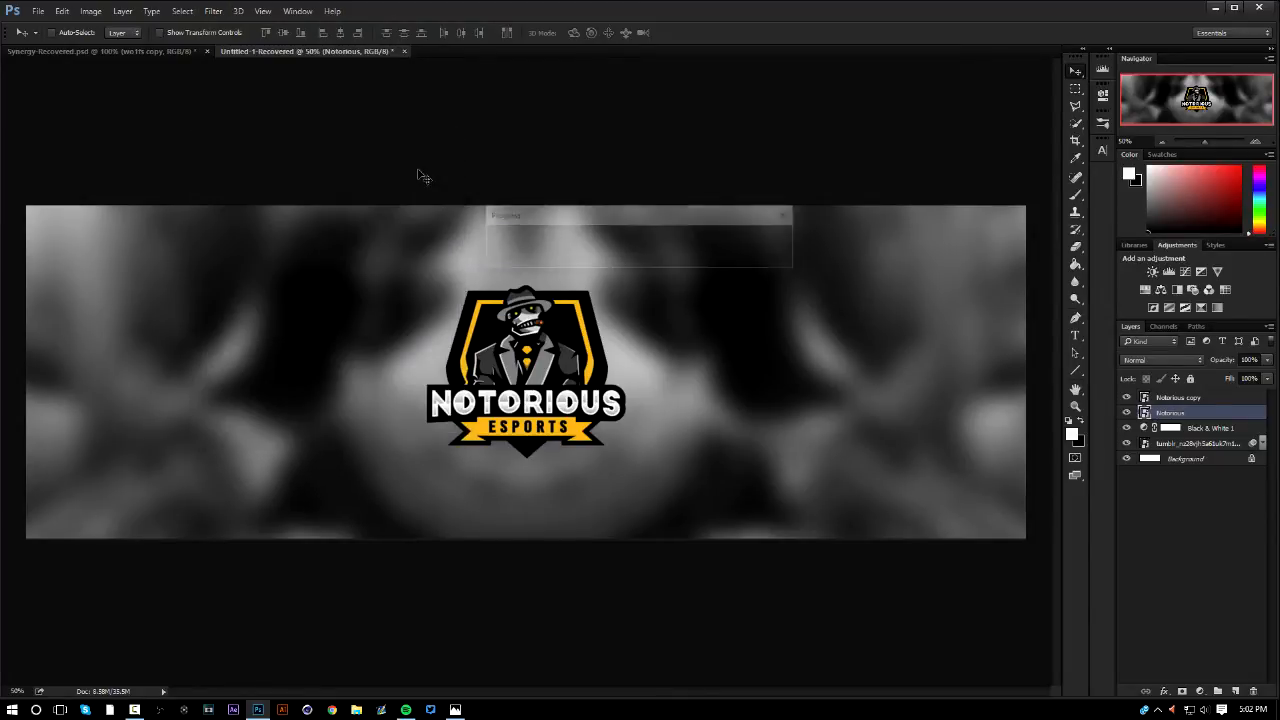
Toggle the Notorious copy layer's visibility to compare it with the wind-filtered layer, leaving the copy hidden
left_click(1128, 398)
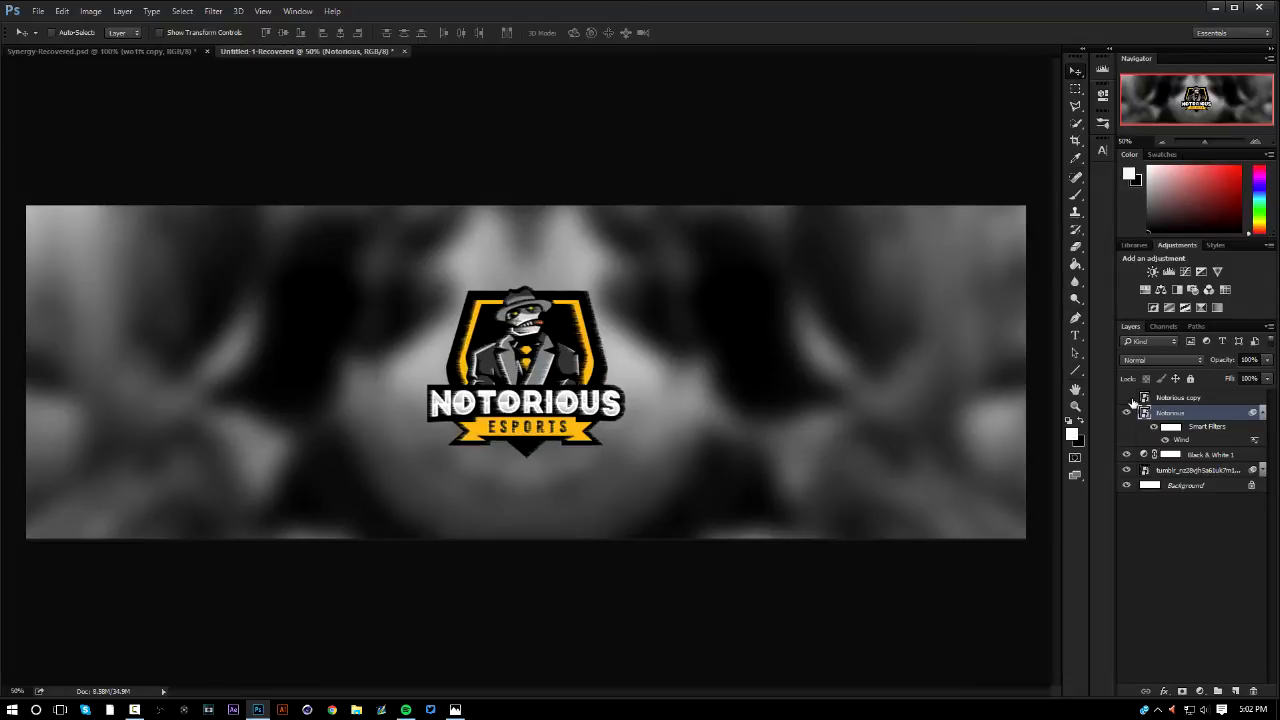
left_click(1128, 398)
left_click(1128, 398)
left_click(1128, 398)
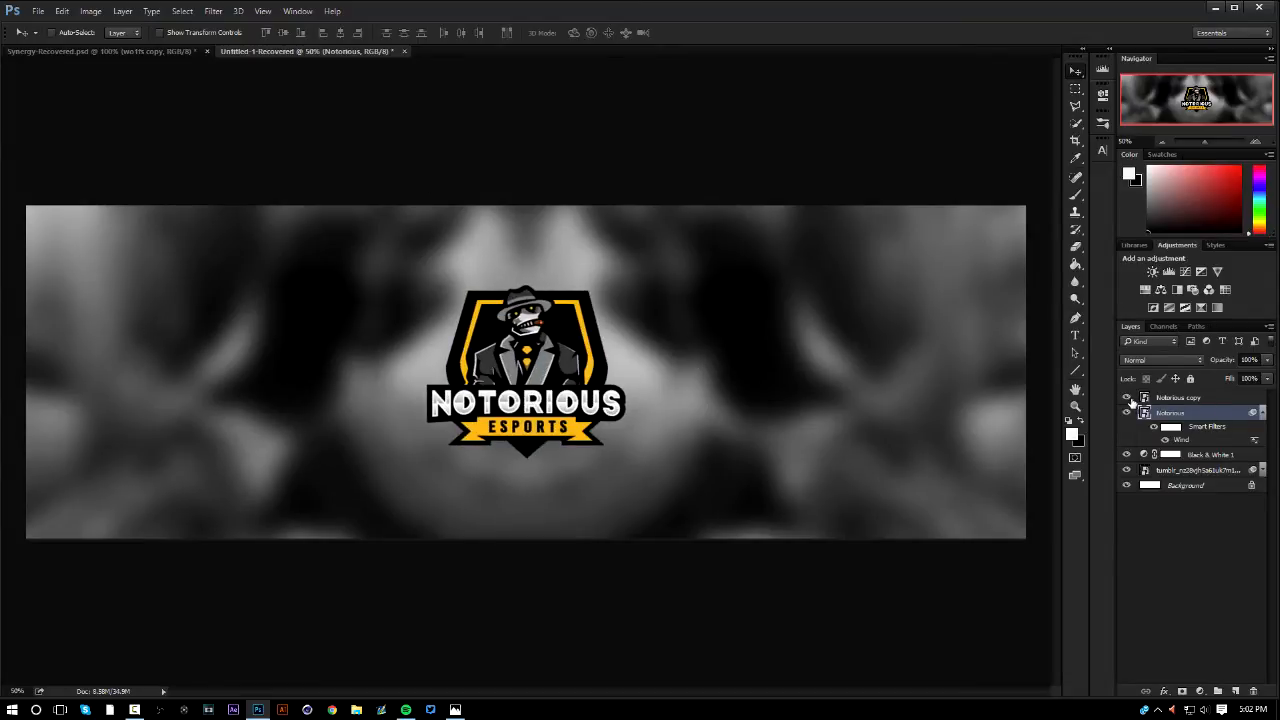
left_click(1128, 398)
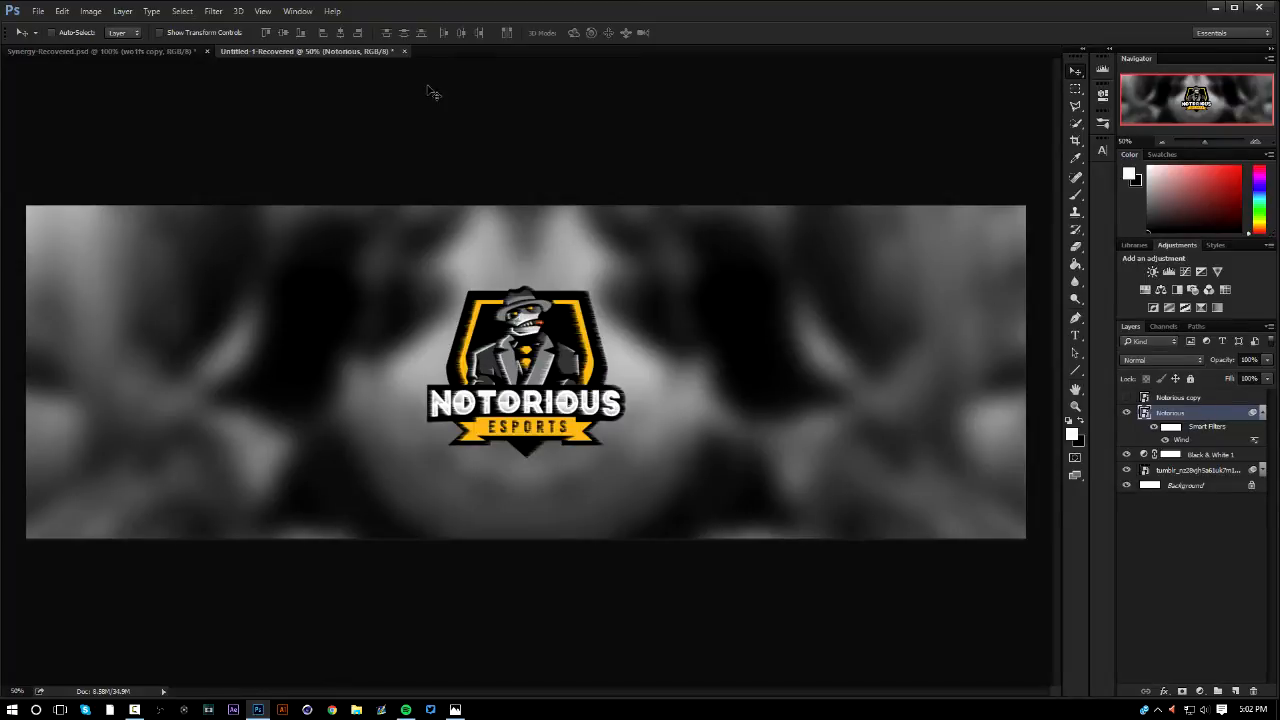
Undo the Wind filter on the Notorious layer and open the filter's settings again
key("ctrl")
key("ctrl+z")
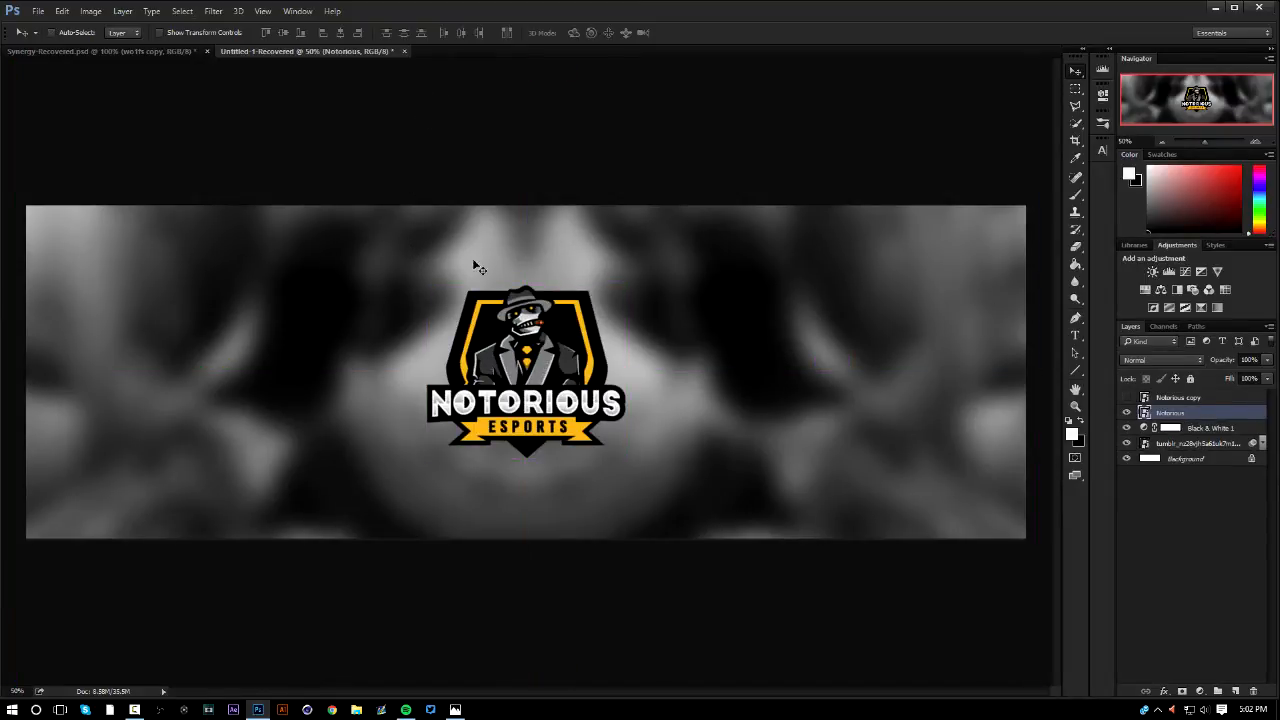
left_click(213, 10)
mouse_move(298, 247)
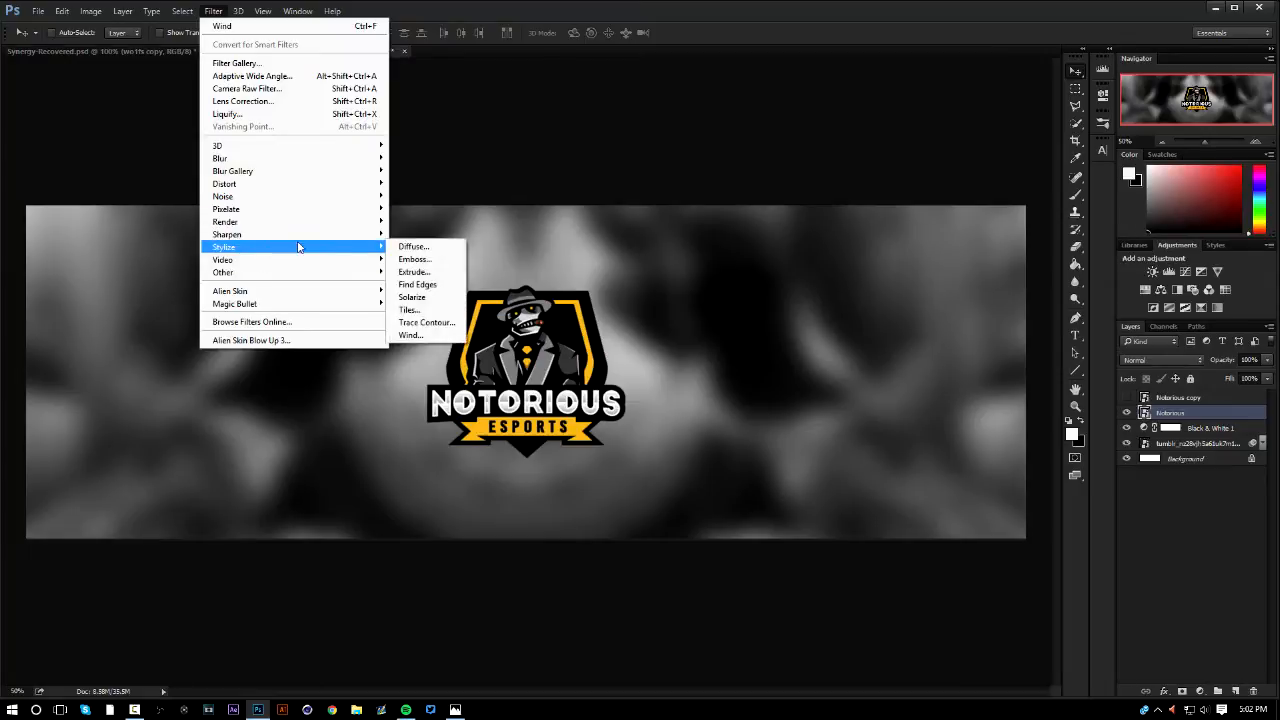
left_click(411, 335)
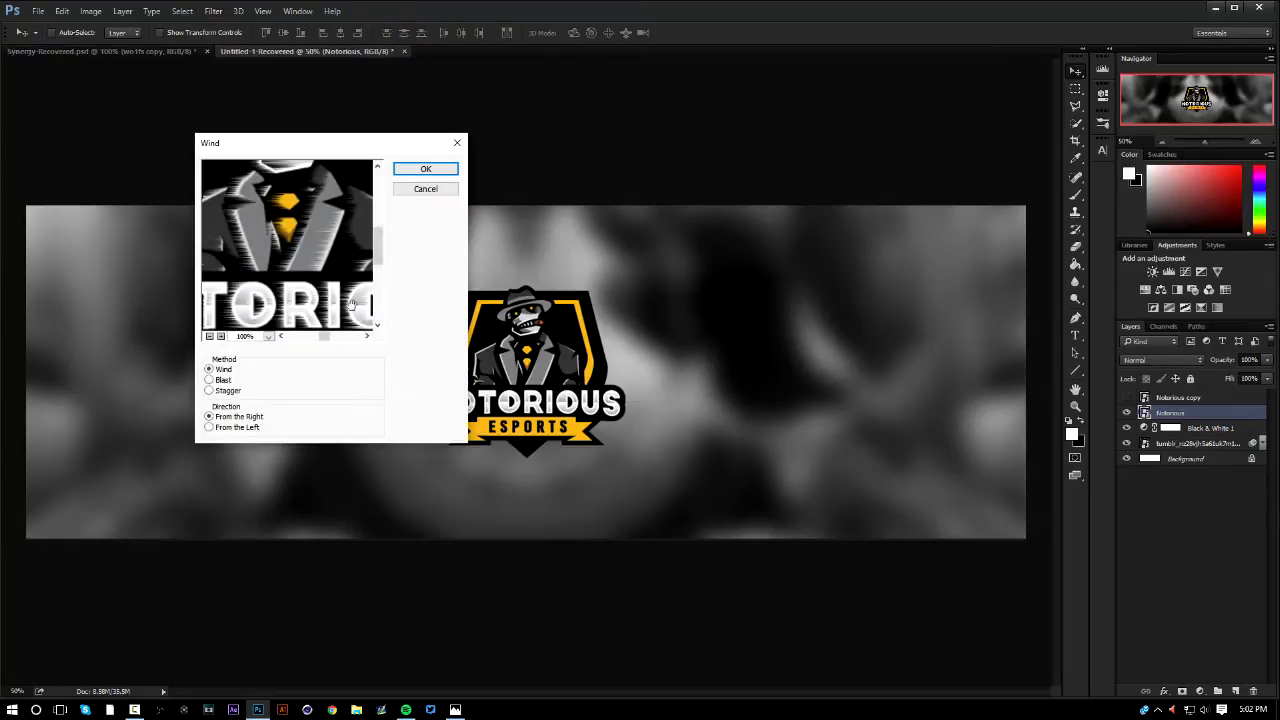
Set the wind direction to From the Left and examine its effect on the whole logo in the filter preview
scroll(352, 305, "down", 3)
scroll(266, 316, "up", 3)
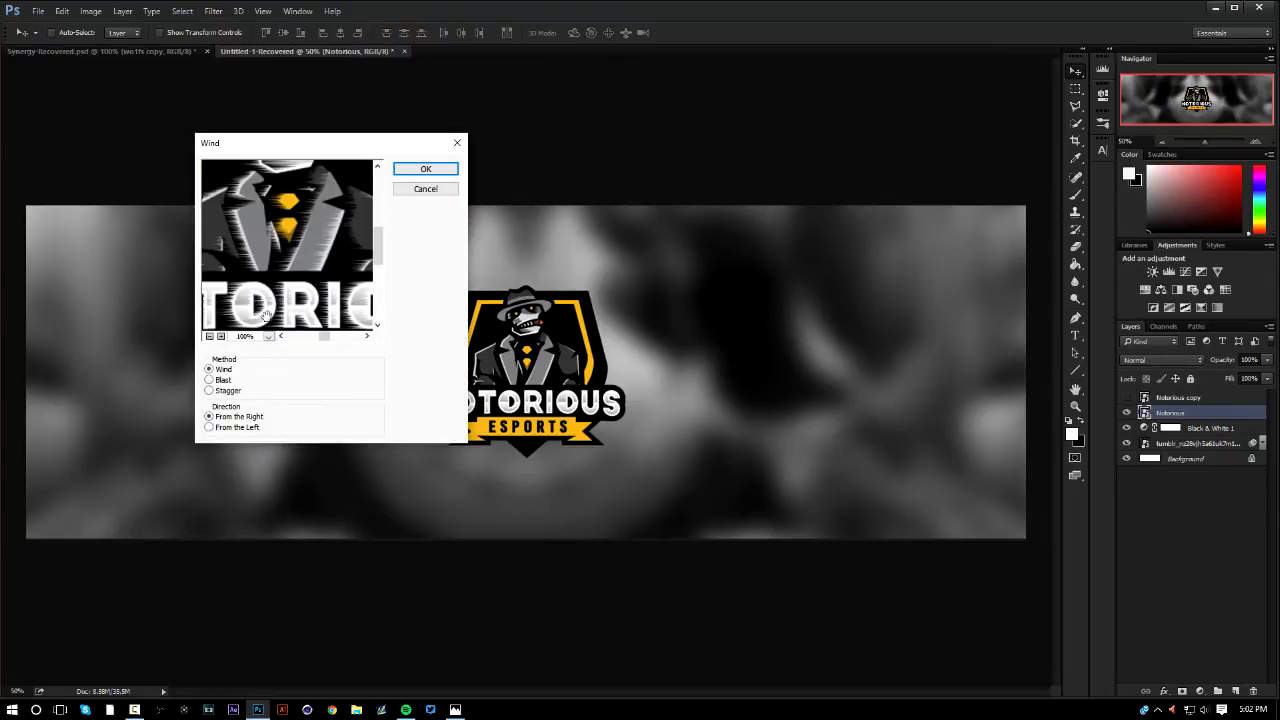
left_click(209, 427)
scroll(320, 262, "down", 2)
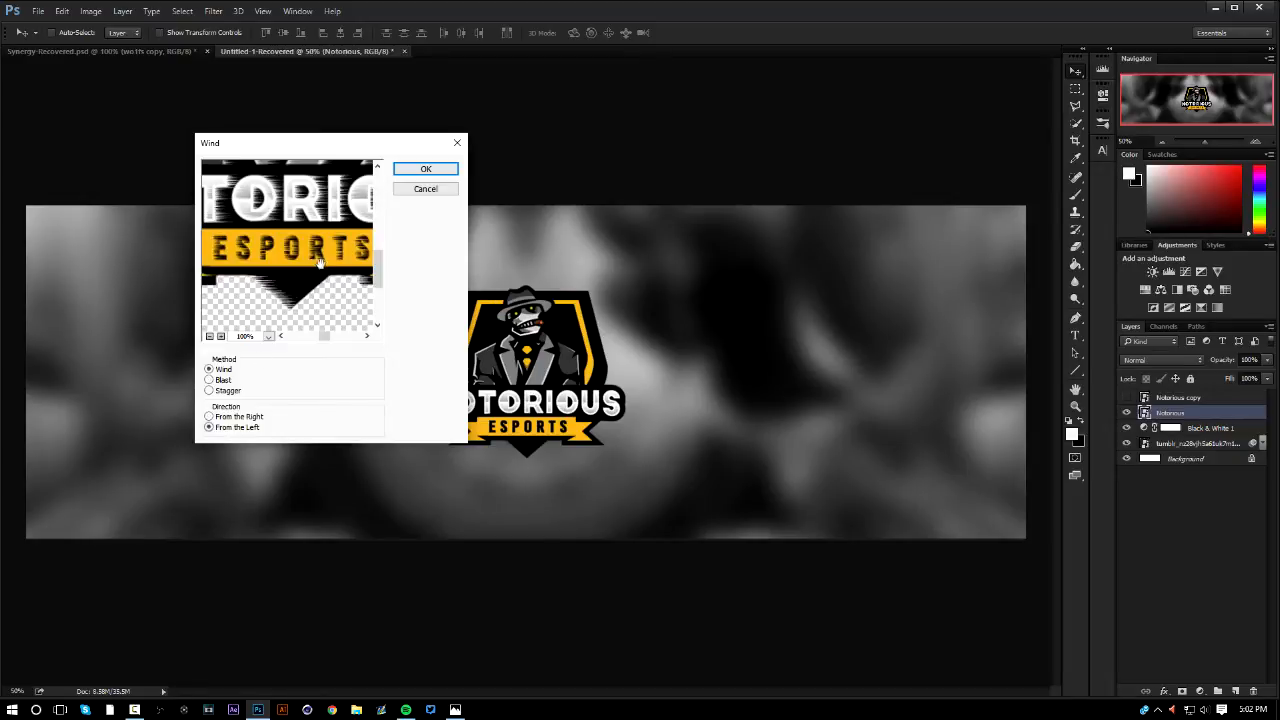
left_click(210, 336)
left_click(210, 336)
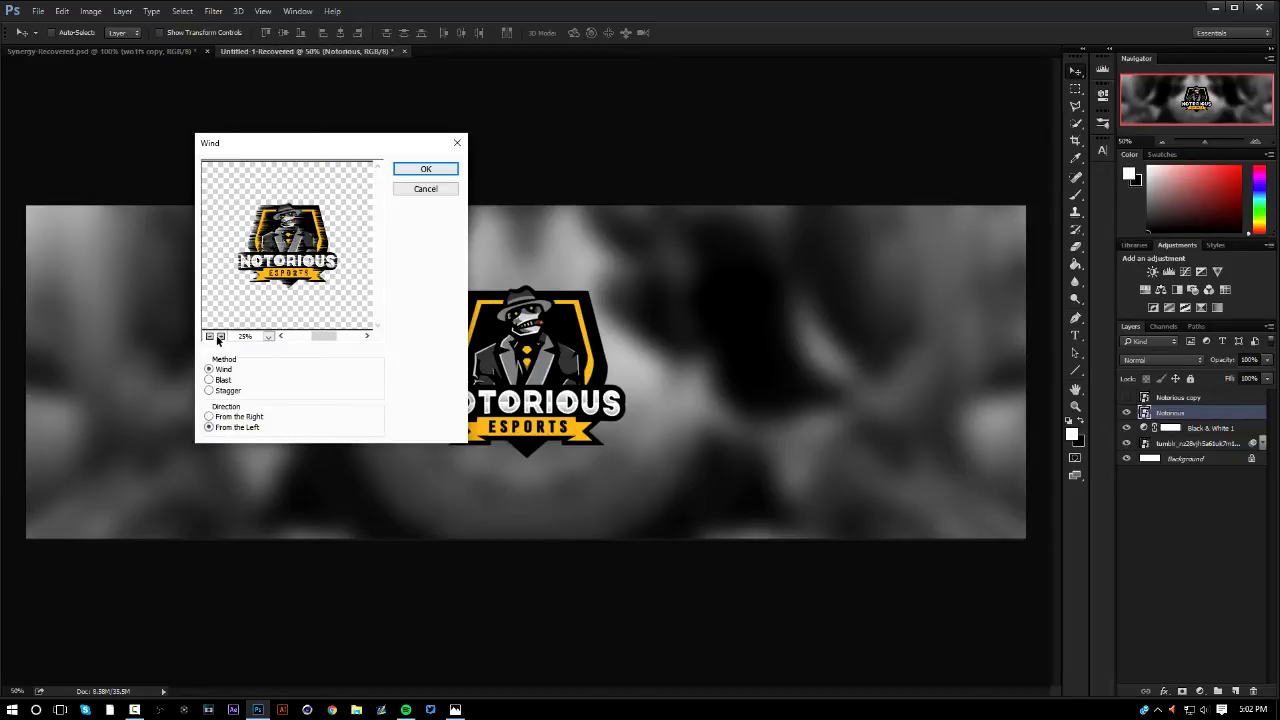
left_click(220, 336)
left_click(220, 336)
left_click(220, 336)
left_click(220, 336)
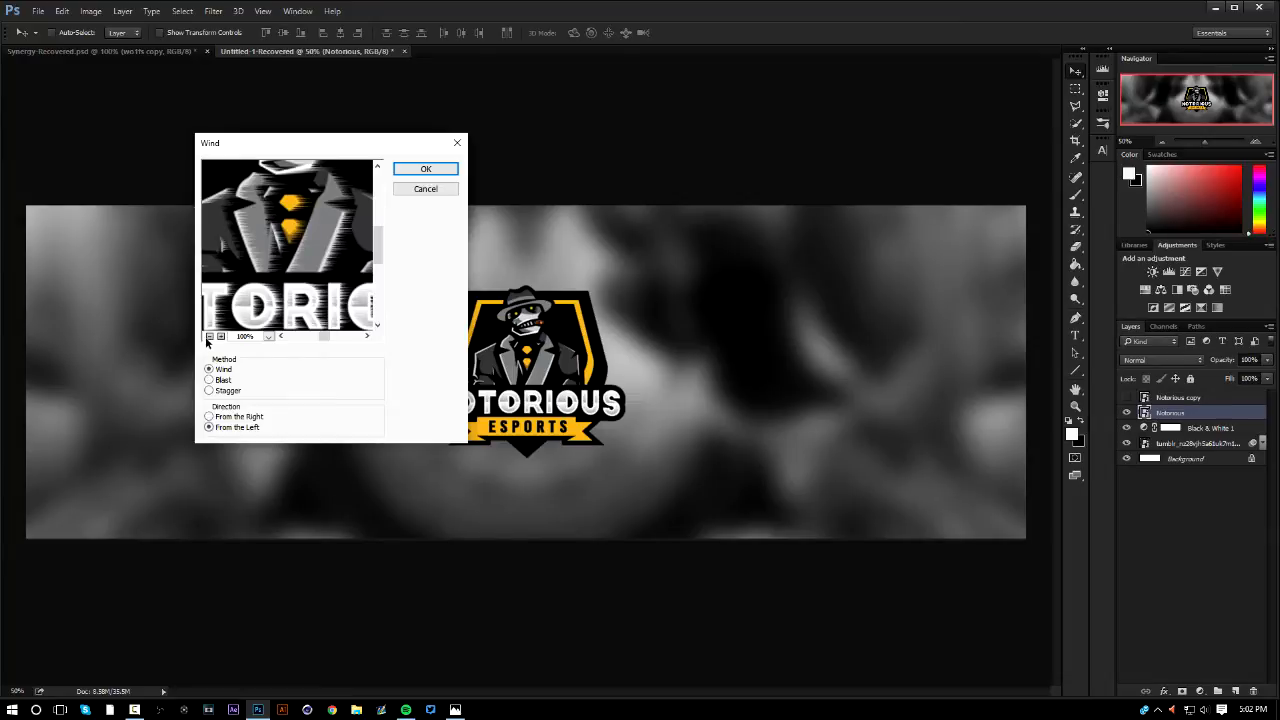
left_click(210, 336)
left_click(210, 336)
left_click(210, 336)
left_click(220, 336)
left_click(210, 336)
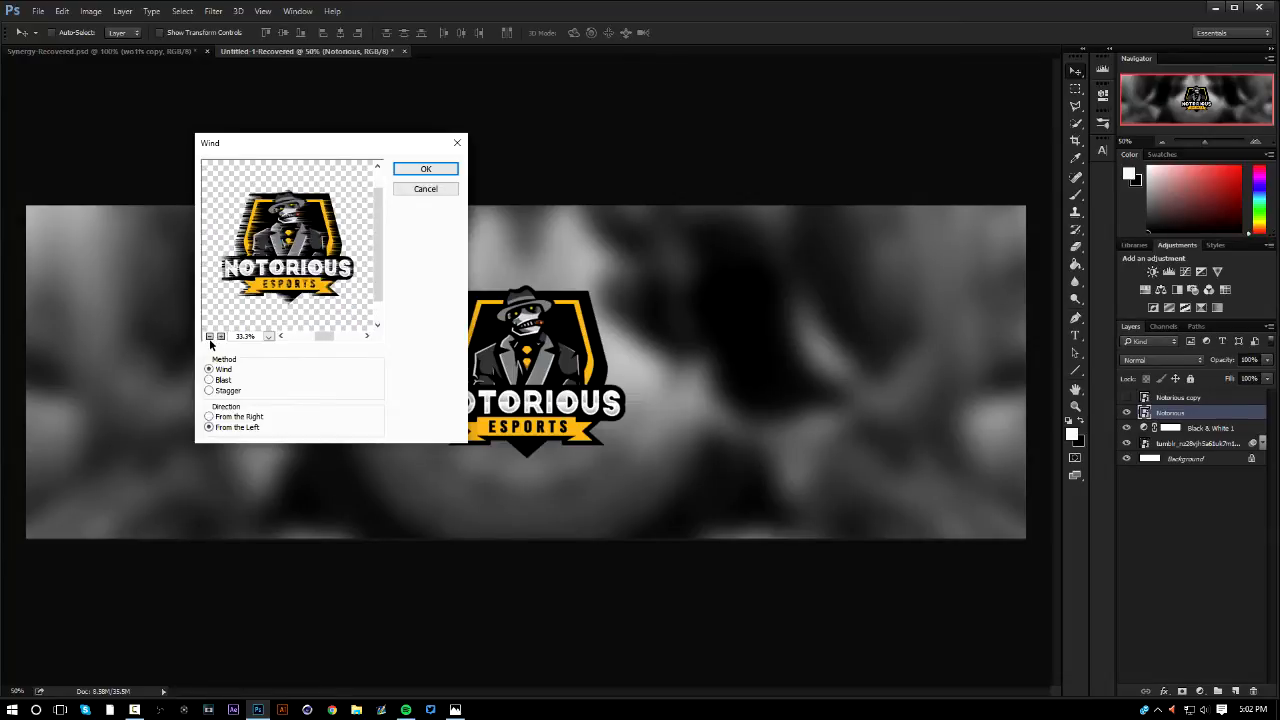
Compare the From the Right and From the Left wind directions in the preview, leaving From the Right selected
left_click(209, 417)
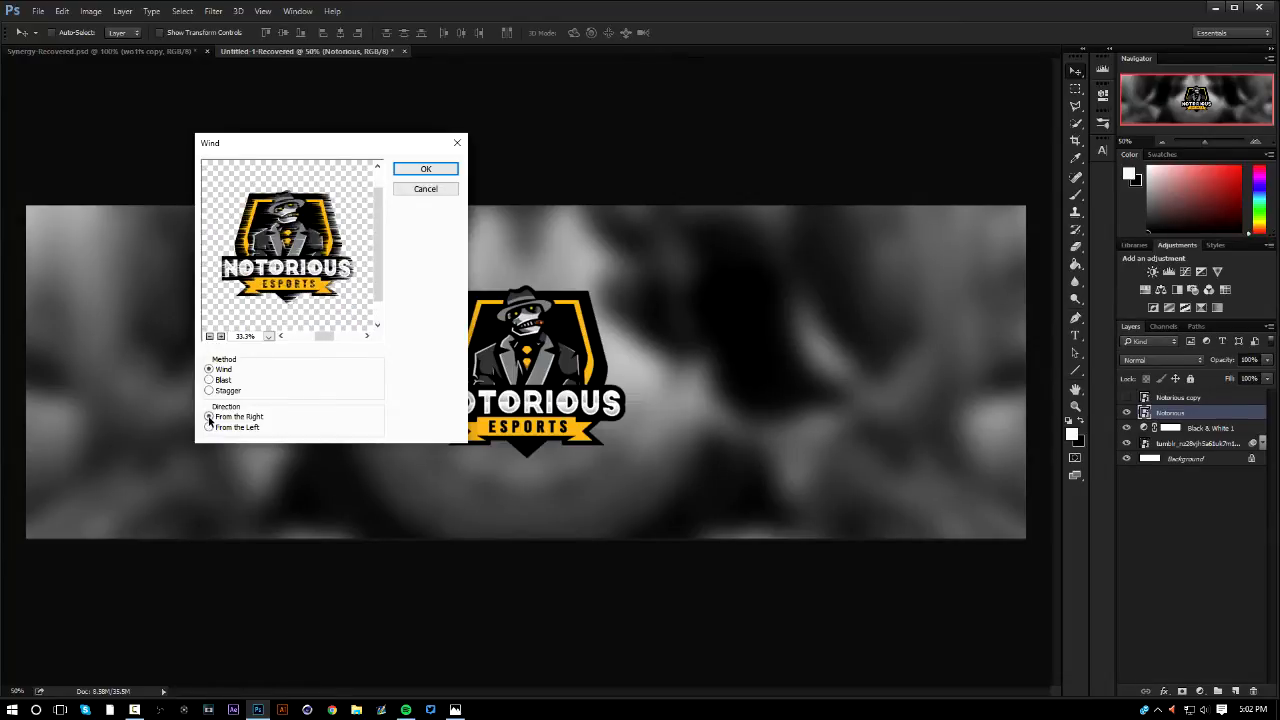
left_click(209, 427)
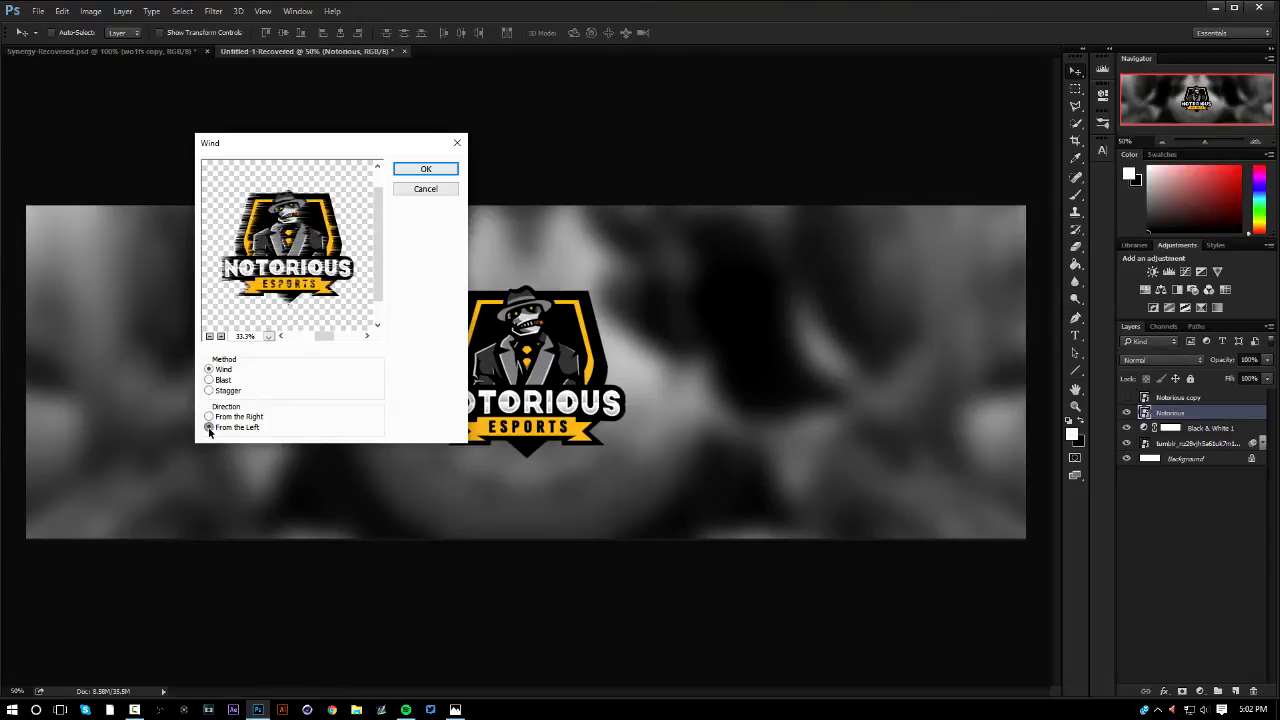
left_click(209, 430)
left_click(209, 430)
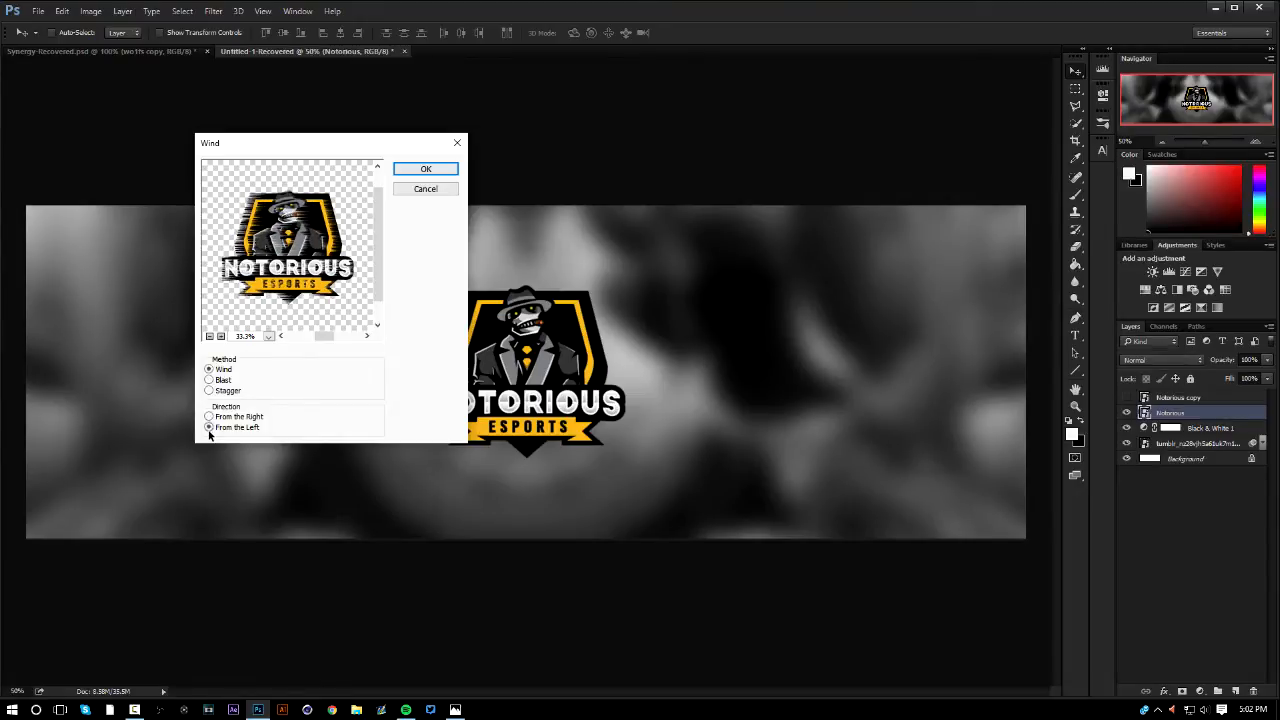
left_click(209, 430)
left_click(209, 430)
left_click(209, 430)
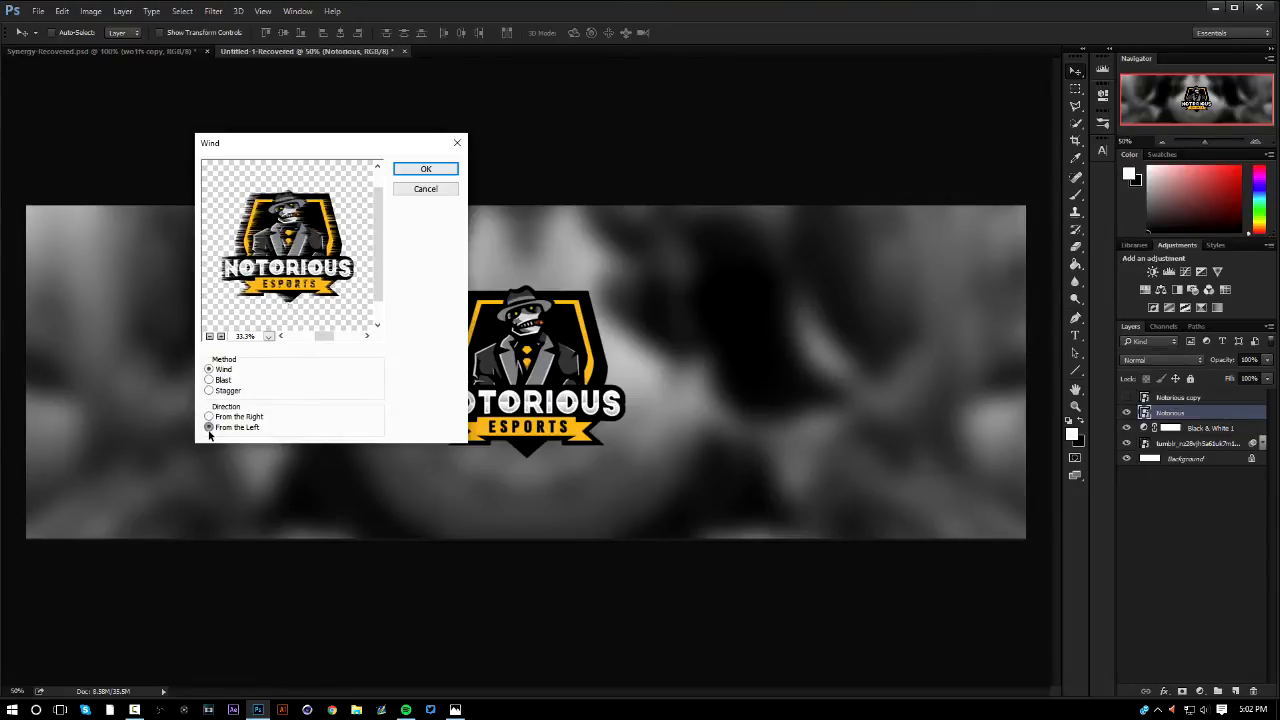
left_click(208, 419)
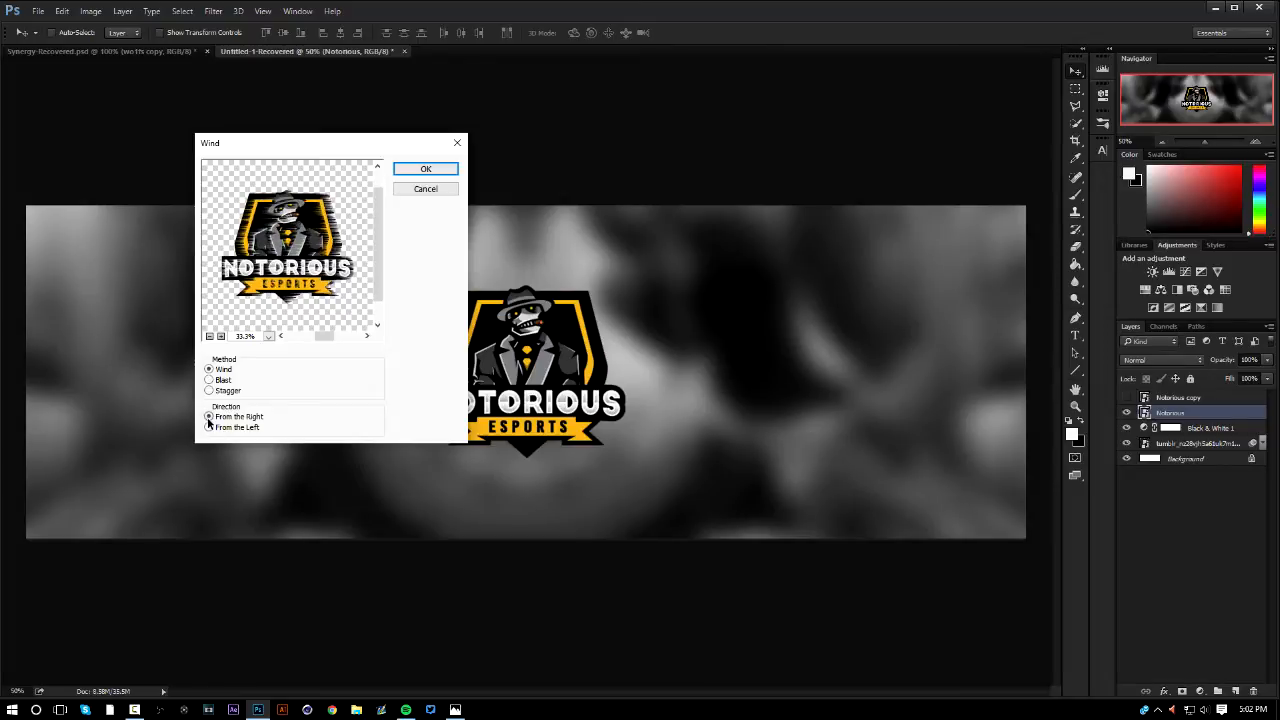
left_click(208, 419)
left_click(208, 419)
left_click(208, 419)
scroll(306, 249, "up", 1)
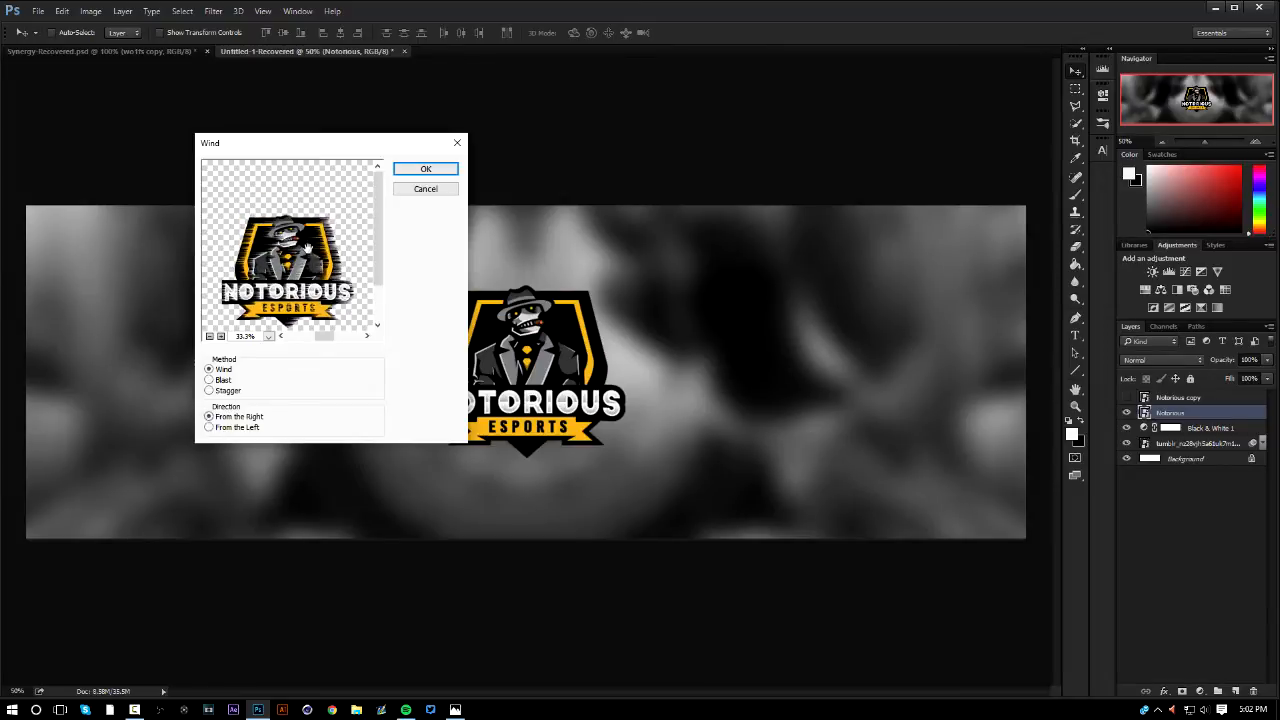
scroll(314, 254, "down", 1)
scroll(316, 257, "up", 1)
left_click(210, 418)
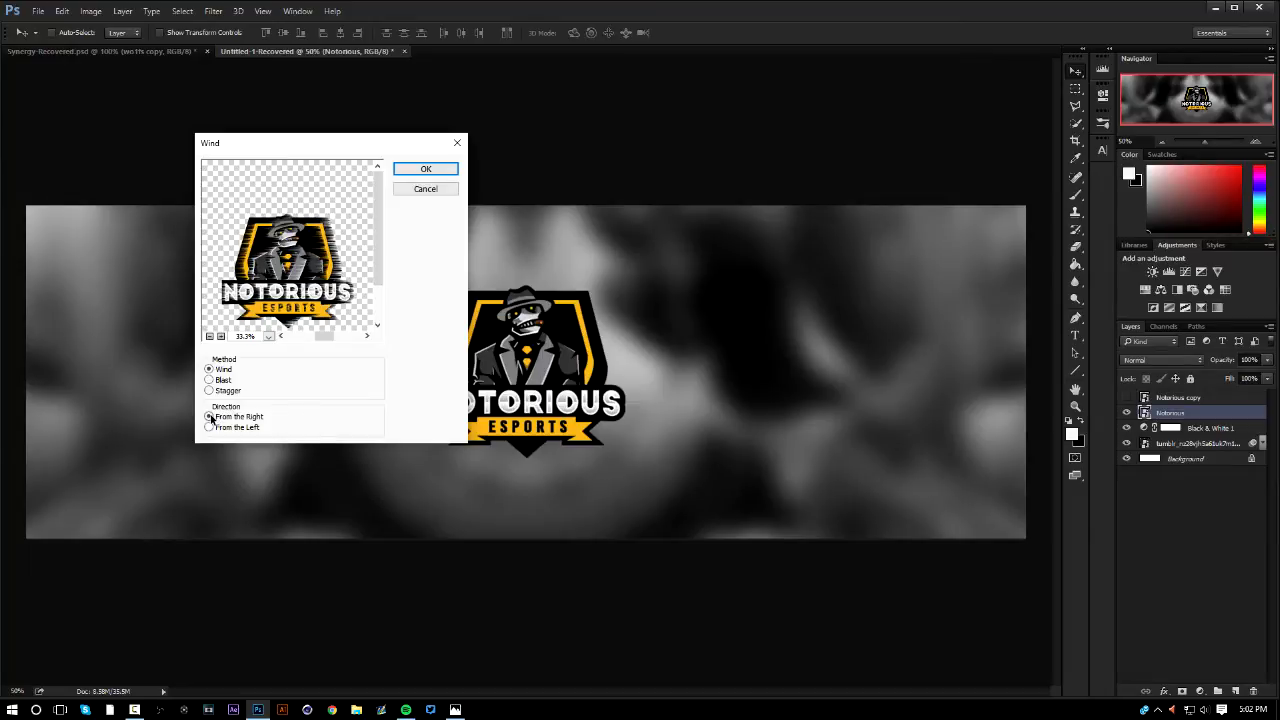
left_click(210, 418)
left_click(210, 418)
left_click(210, 418)
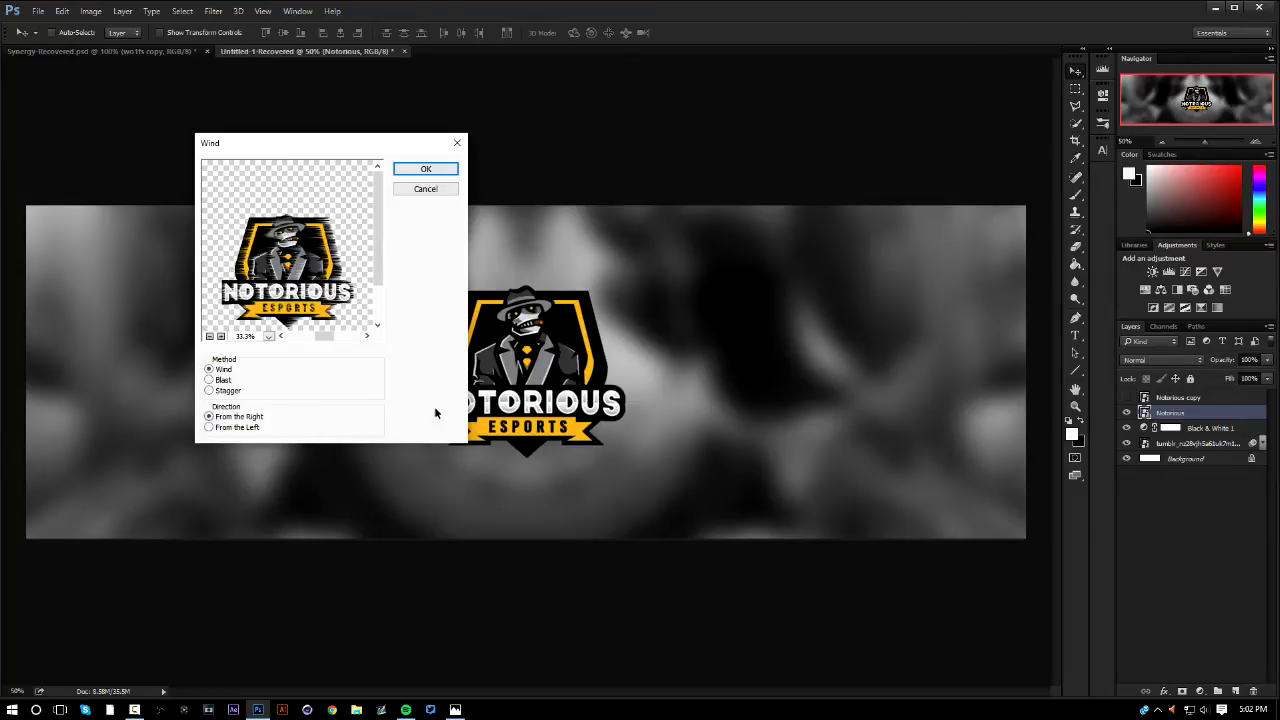
Preview the Blast method, then apply the Wind filter to the Notorious layer with the Stagger method from the right
left_click(209, 380)
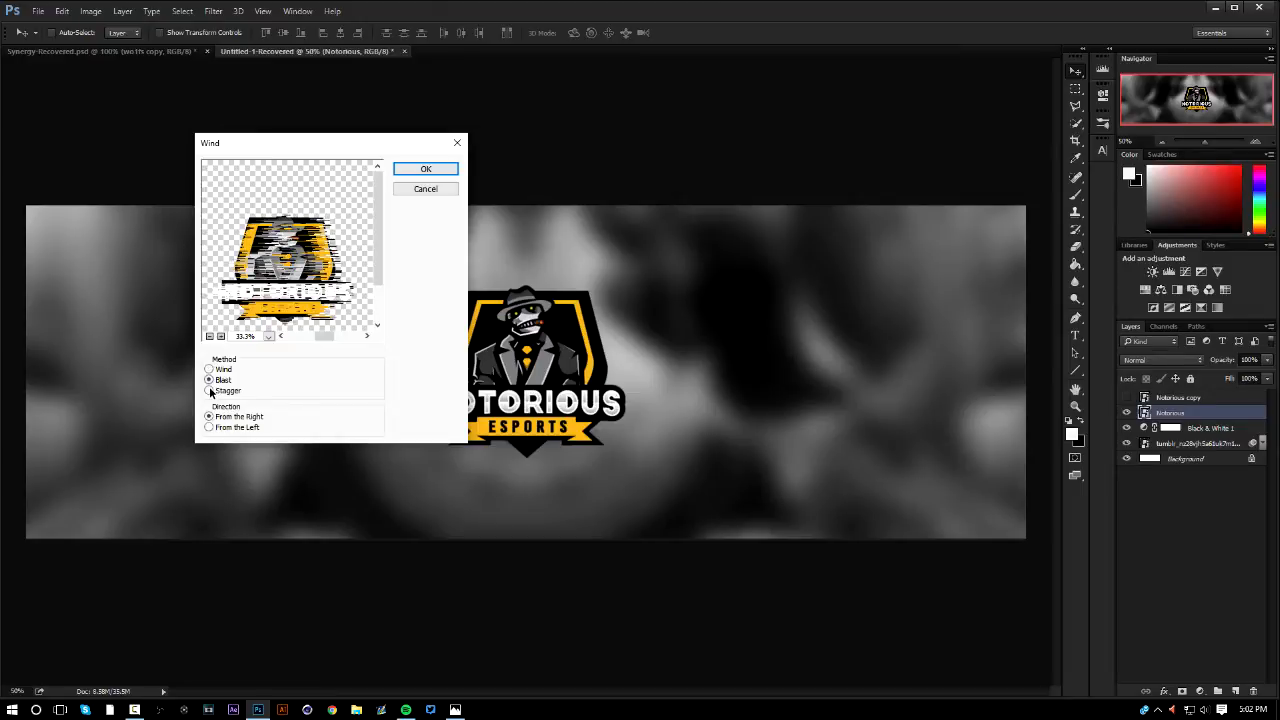
left_click(209, 391)
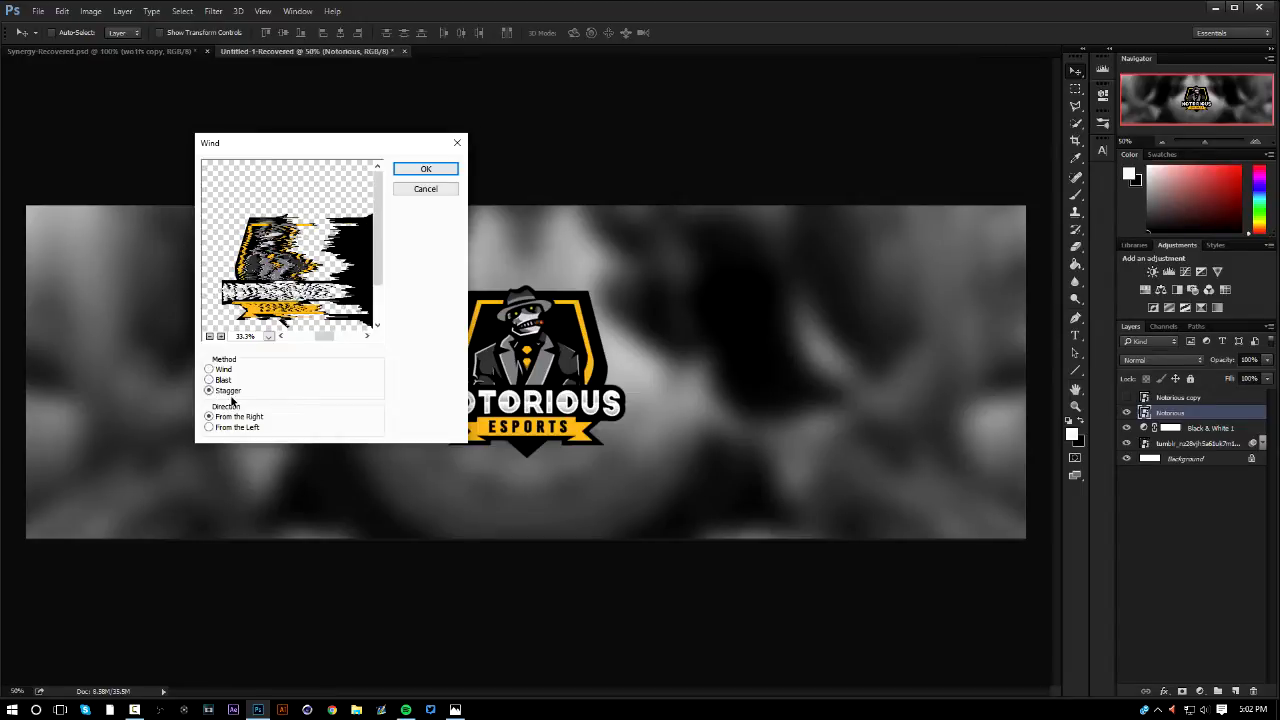
left_click(210, 336)
left_click(210, 336)
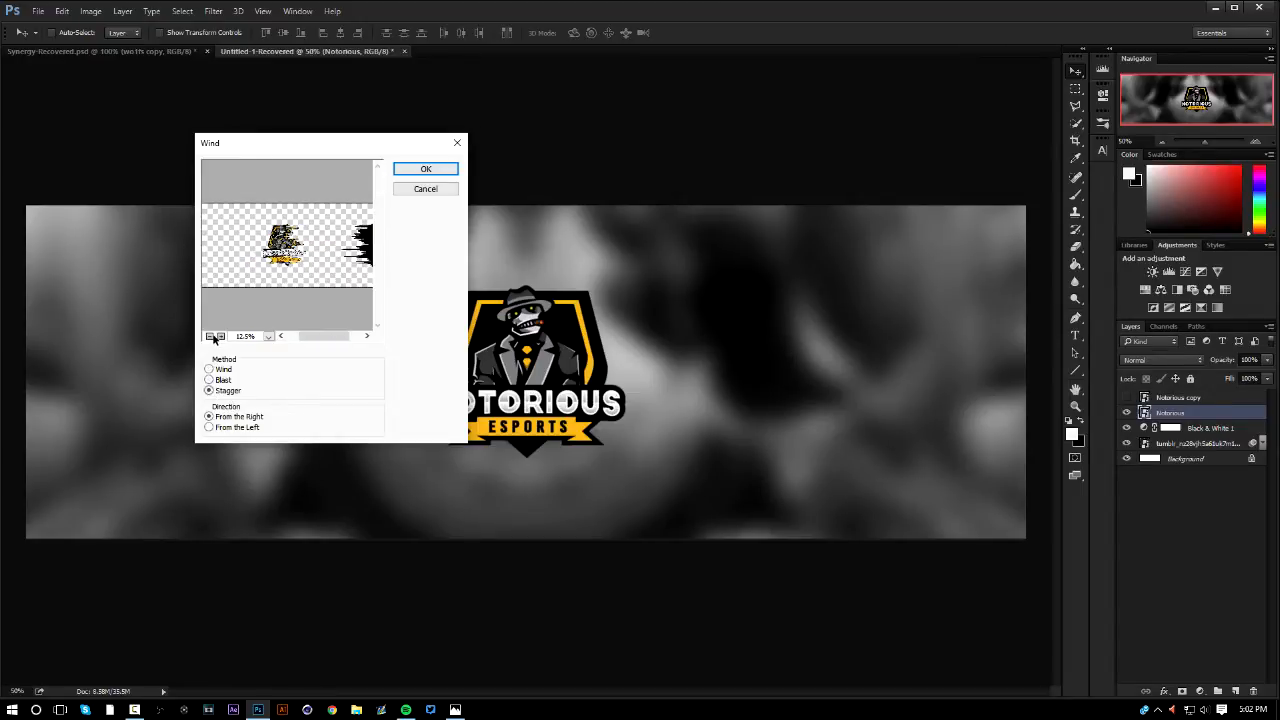
left_click(425, 169)
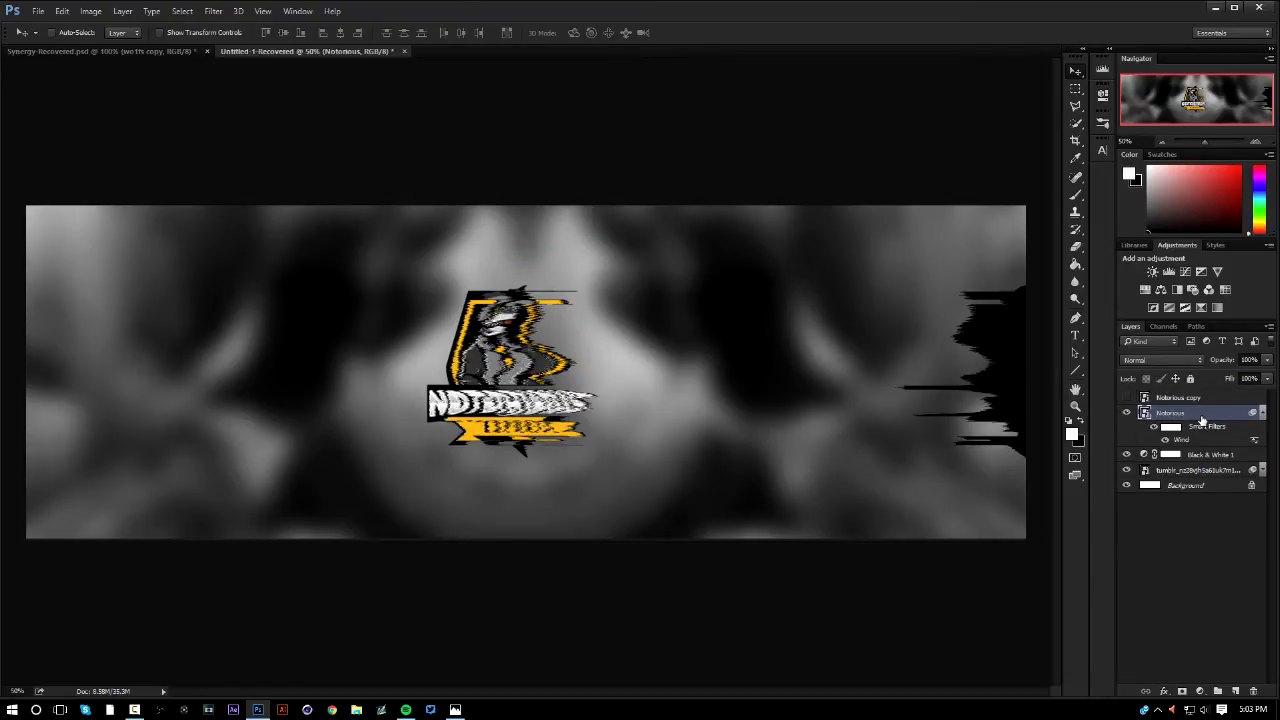
Delete the filtered Notorious layer, then duplicate the hidden Notorious copy layer and make the duplicate visible
key("Delete")
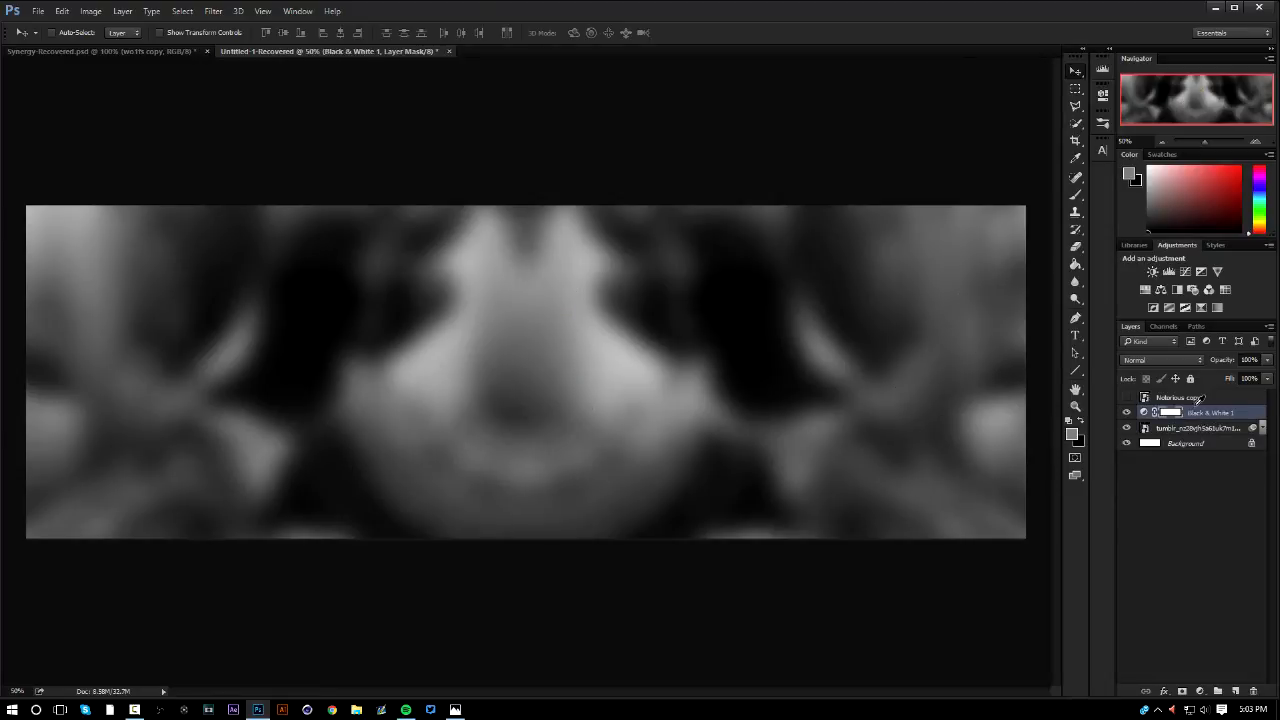
left_click(1198, 398)
key("ctrl+j")
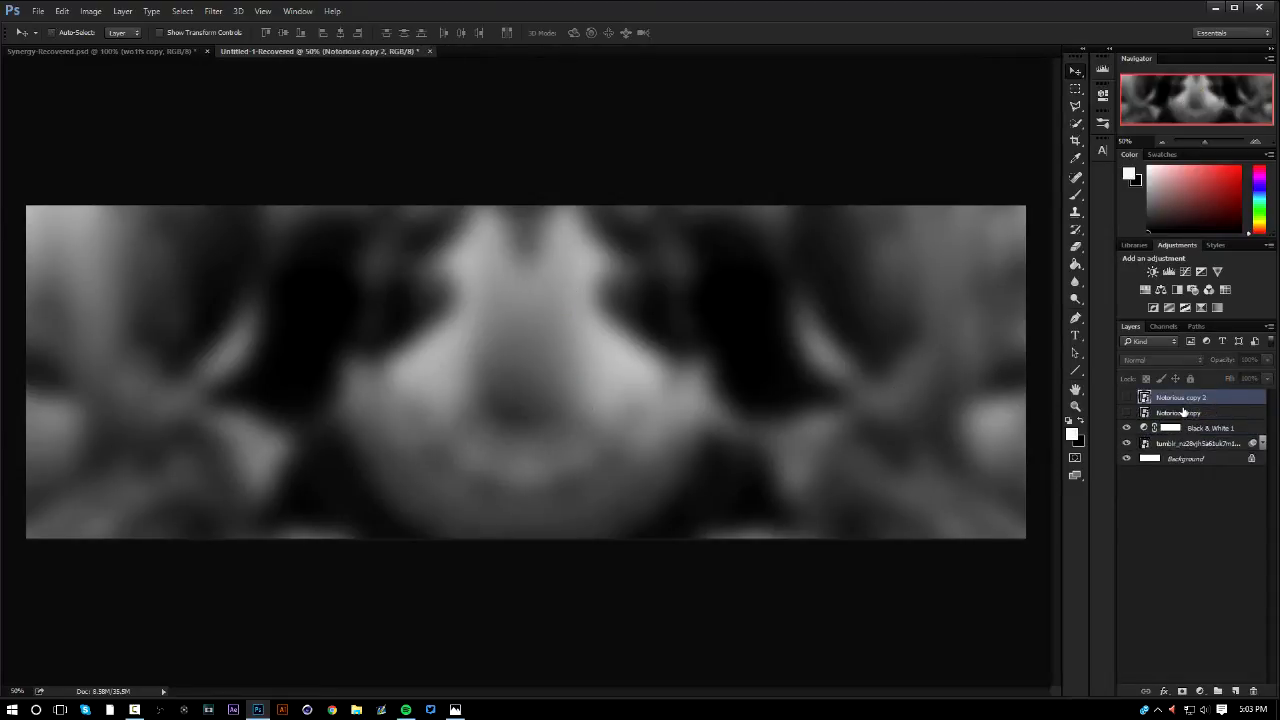
left_click(1126, 398)
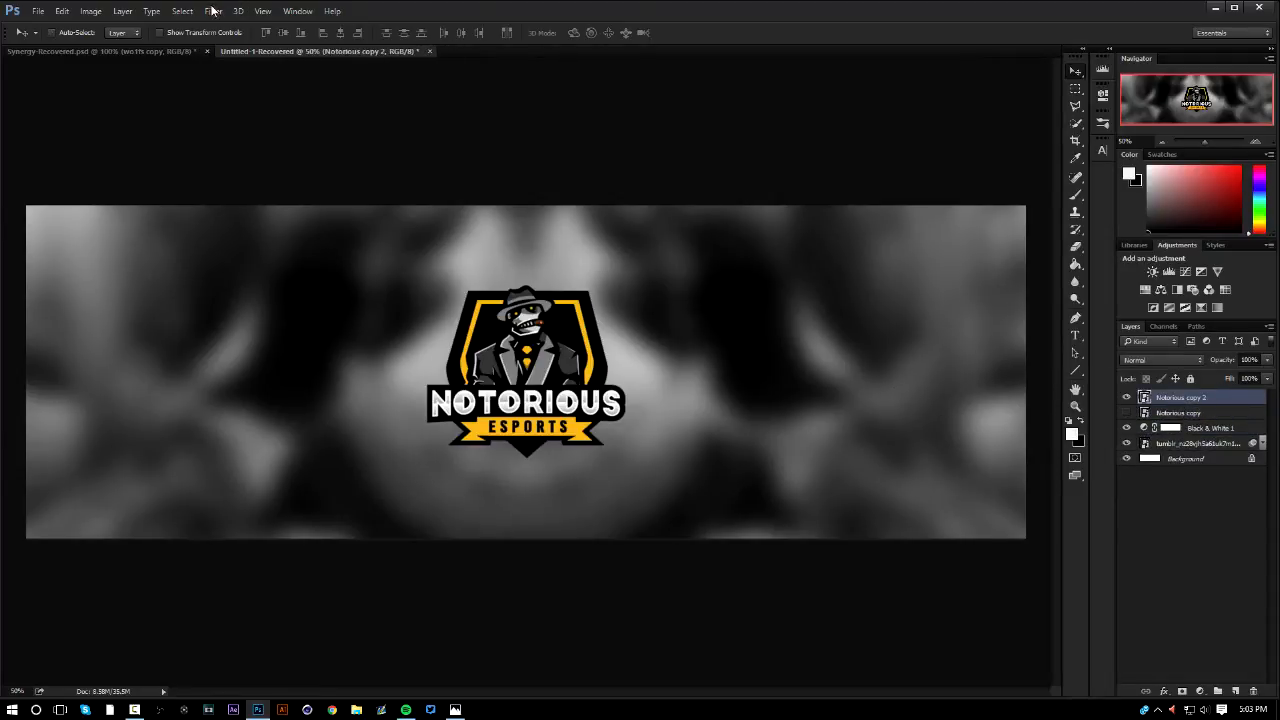
Apply the Wind filter to the Notorious copy 2 layer using the Blast method from the right
left_click(212, 10)
mouse_move(265, 247)
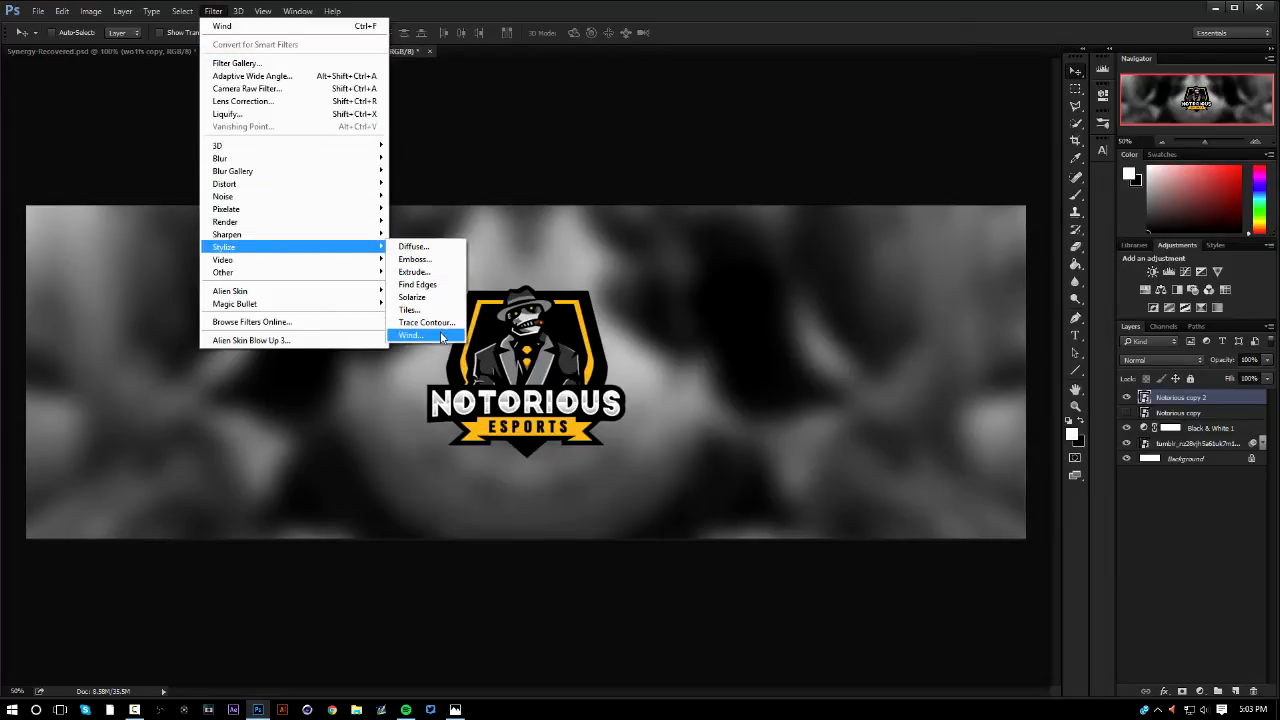
left_click(441, 337)
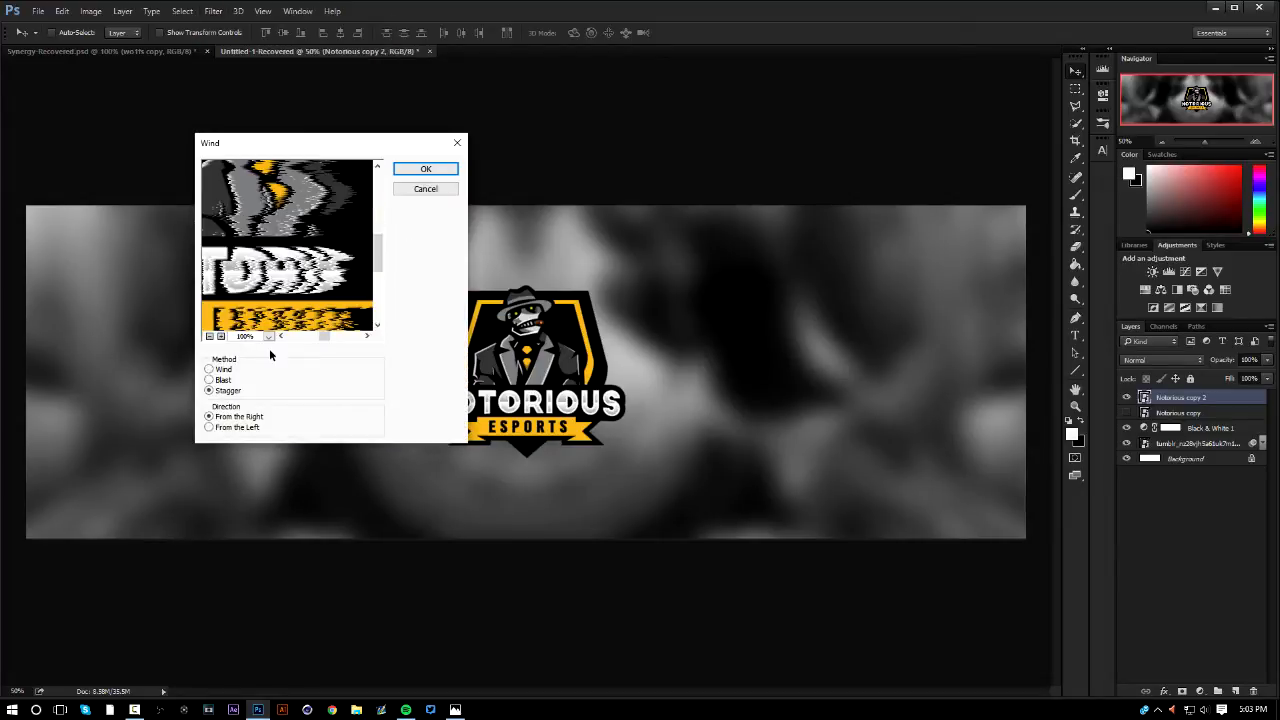
left_click(212, 381)
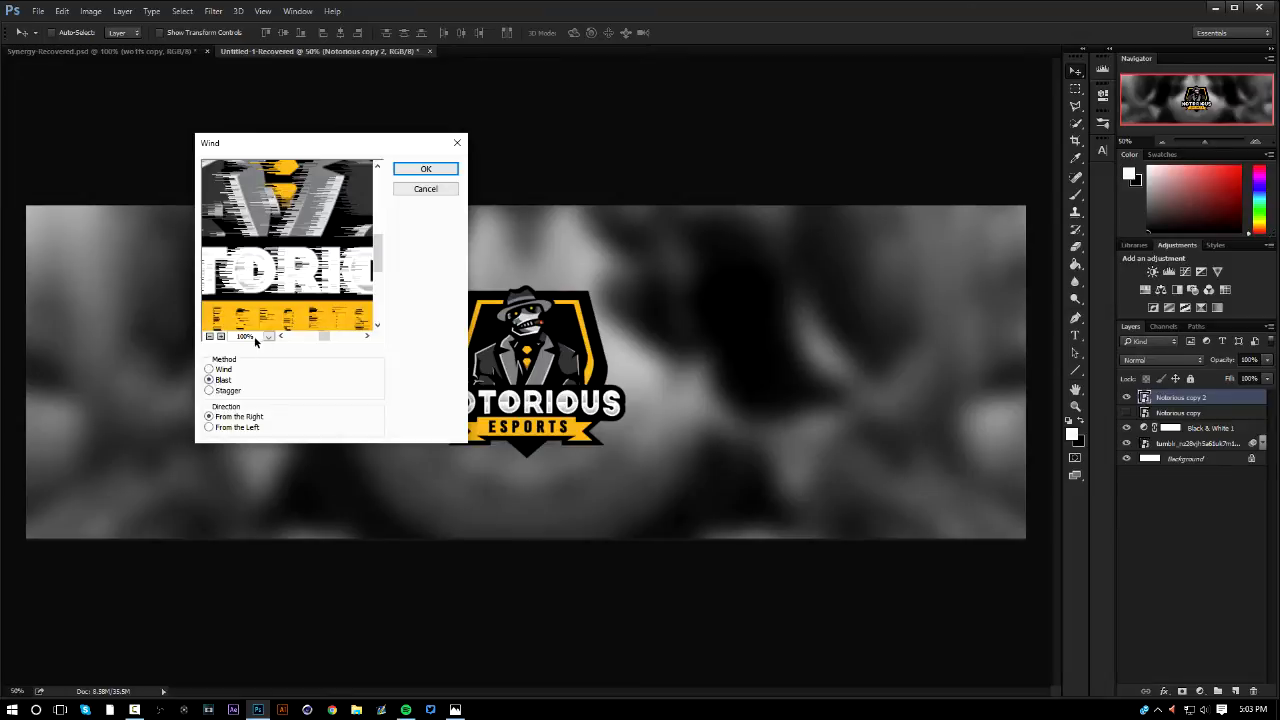
left_click(210, 336)
left_click(424, 170)
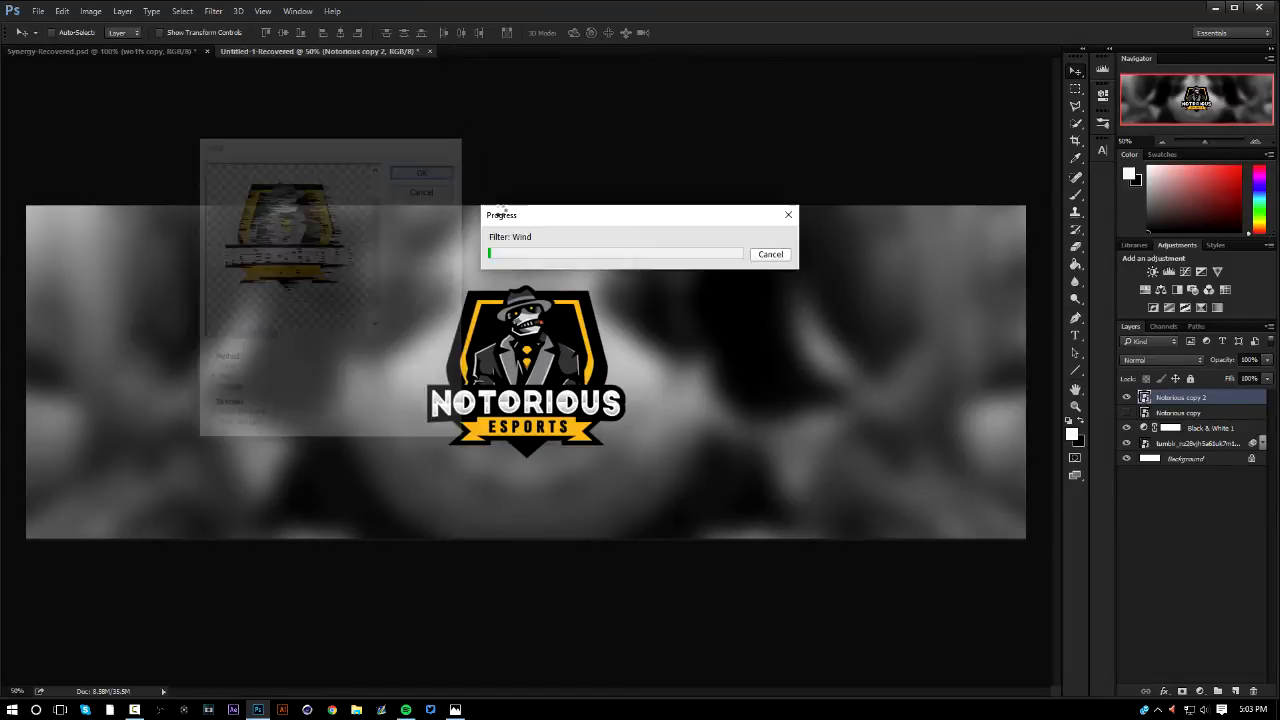
Show the Notorious copy layer and move the Notorious copy 2 layer directly beneath it
left_click(1178, 439)
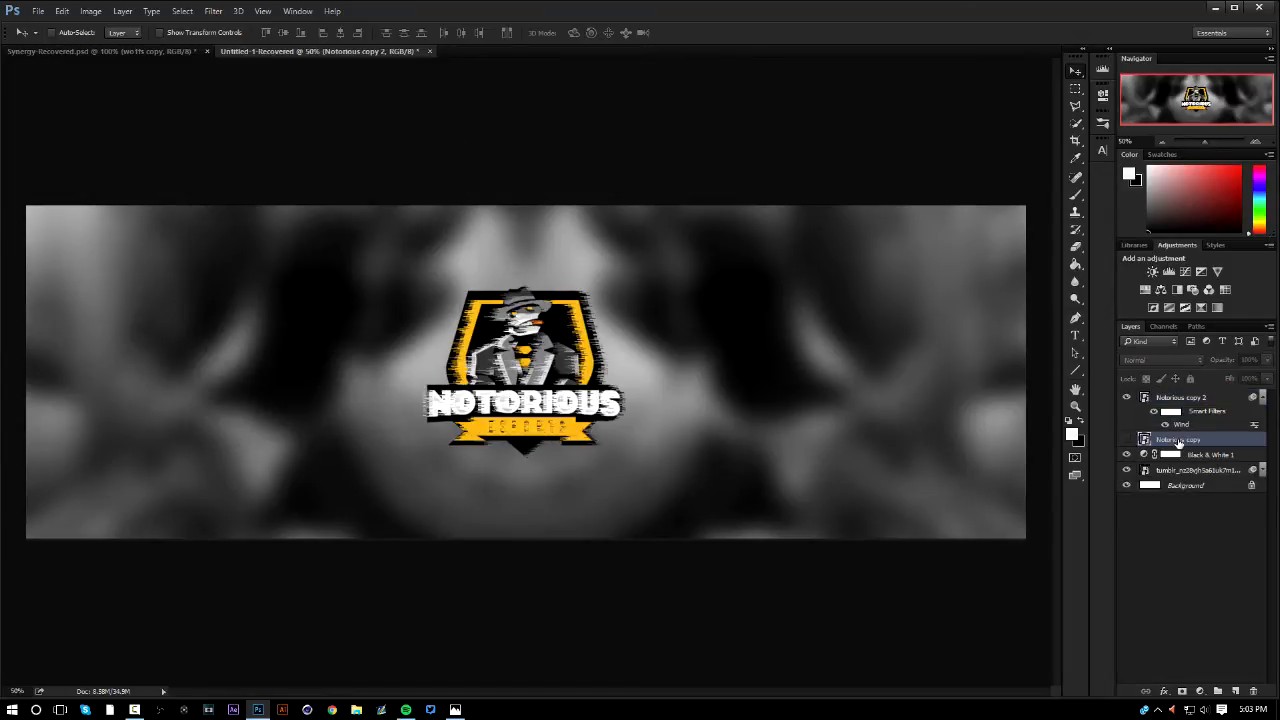
left_click(1127, 439)
left_click_drag(1176, 402, 1187, 445)
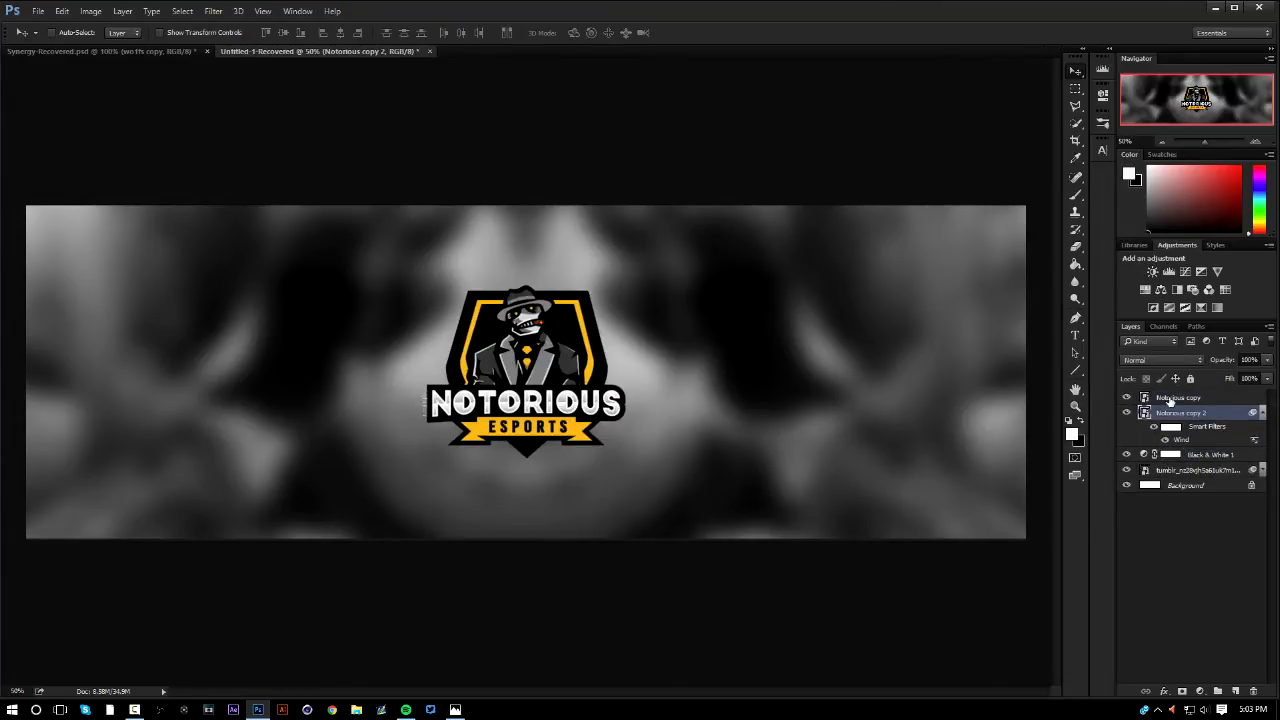
Nudge the Notorious copy layer downward, then return it to its original position
left_click(1171, 401)
key("shift+Down")
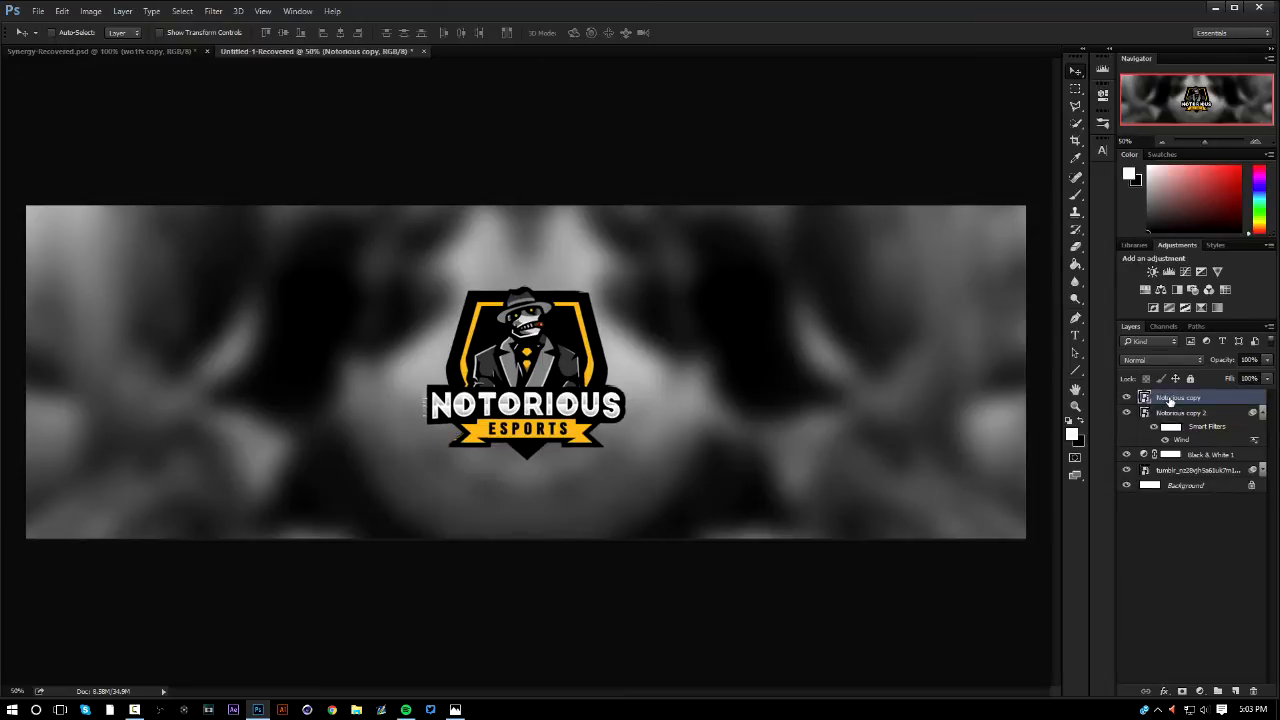
key("shift+Down")
key("shift+Down")
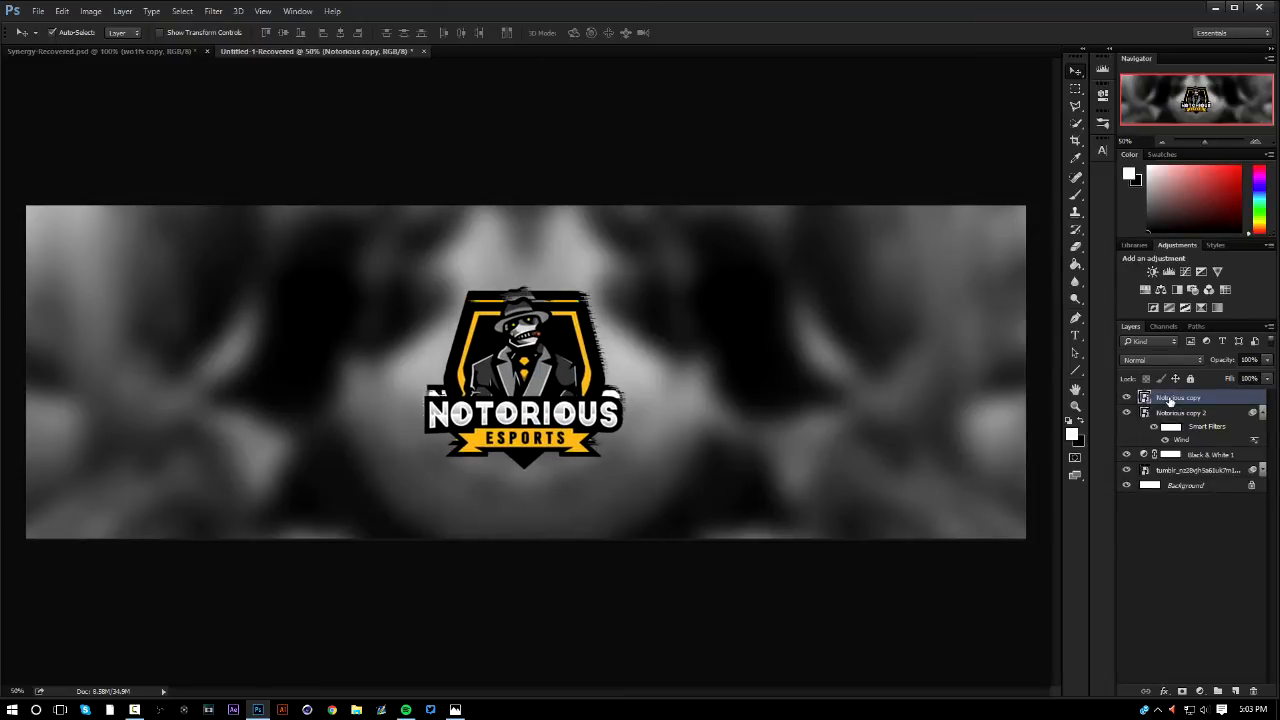
key("shift+Up")
key("shift+Up")
Nudge the wind-filtered Notorious copy 2 layer rightward so its streaks extend past the logo's right edge
left_click(1179, 414)
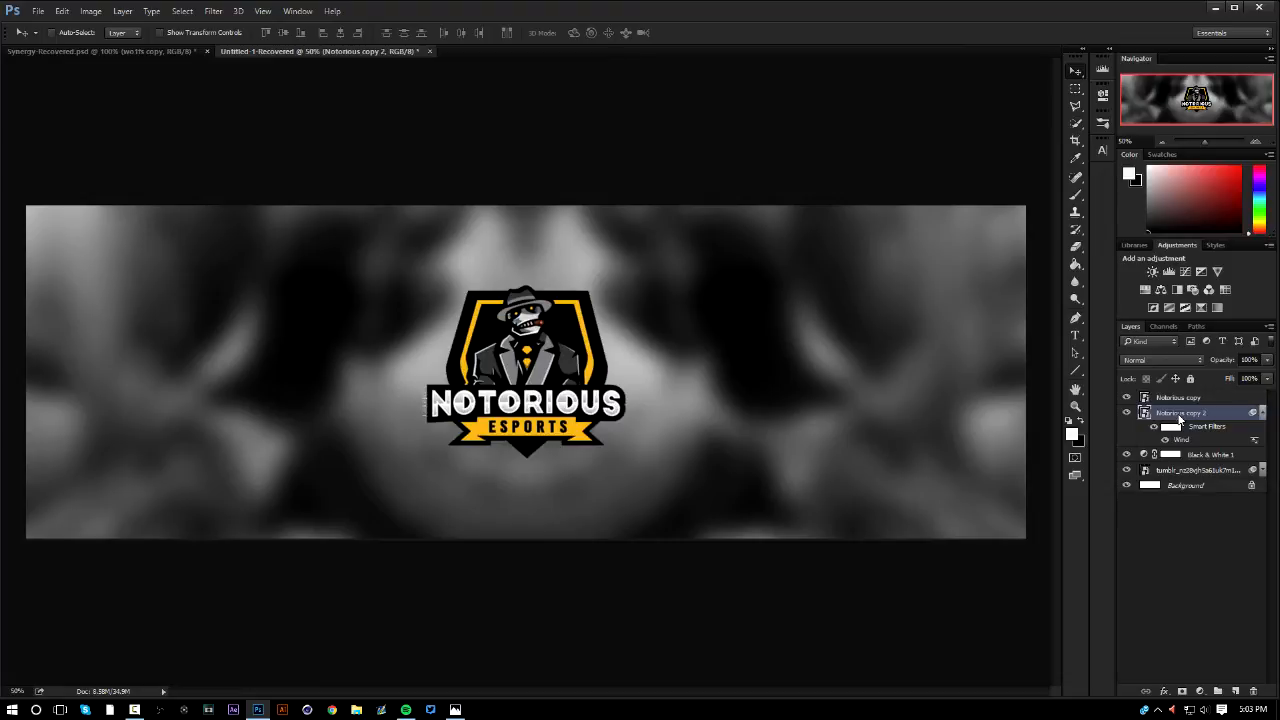
key("Right")
key("Right")
key("Right")
key("Right")
key("Right")
key("Right")
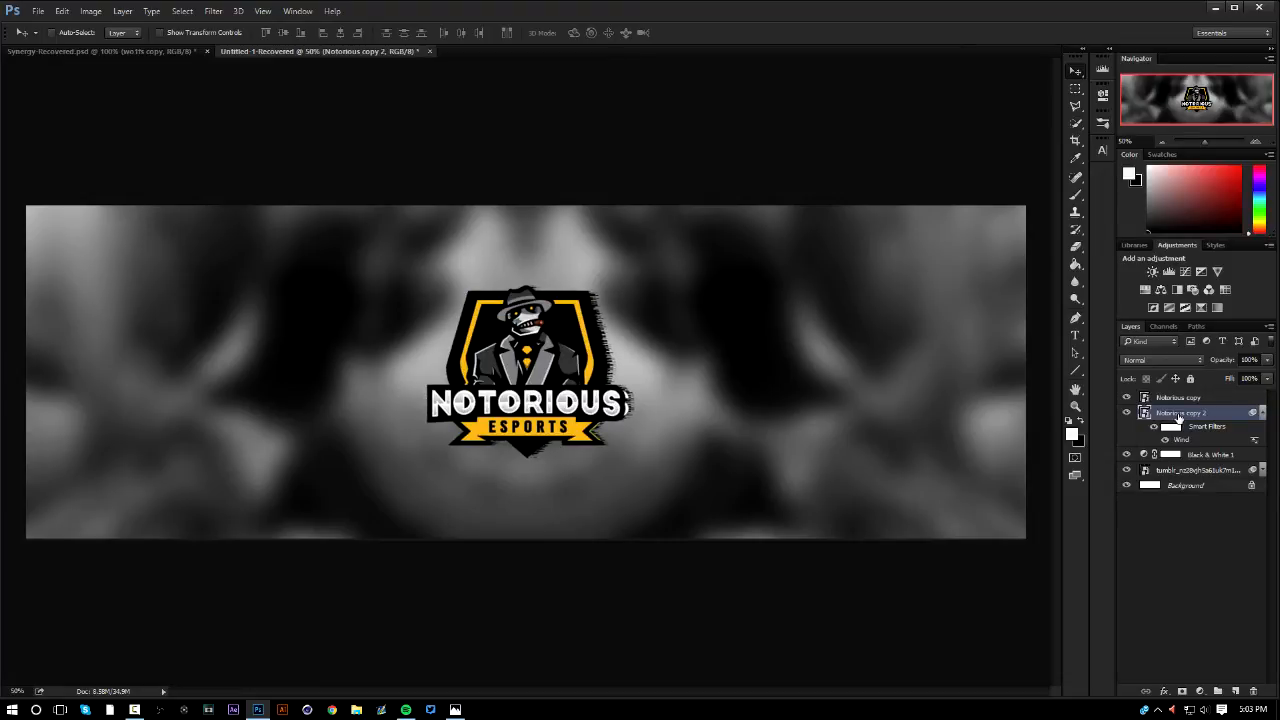
key("Right")
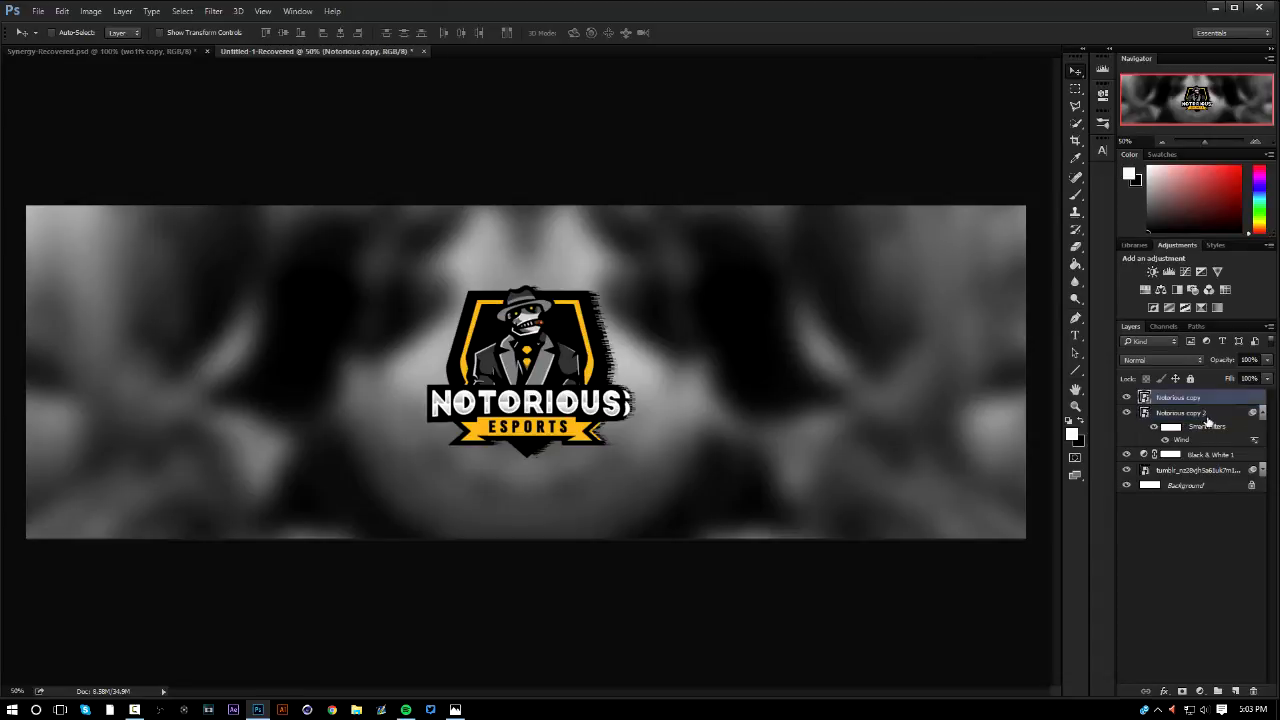
Delete the wind-filtered Notorious copy 2 layer, then duplicate the Notorious copy layer
key("Delete")
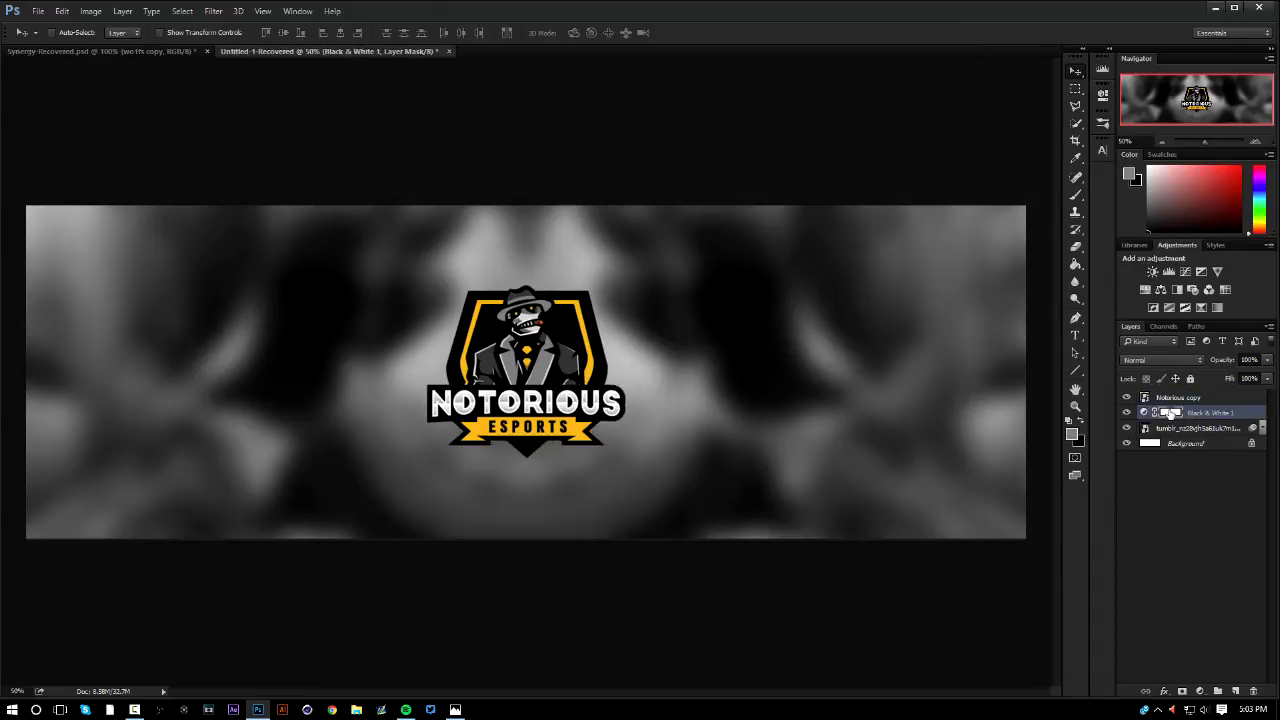
left_click(1178, 398)
key("ctrl+j")
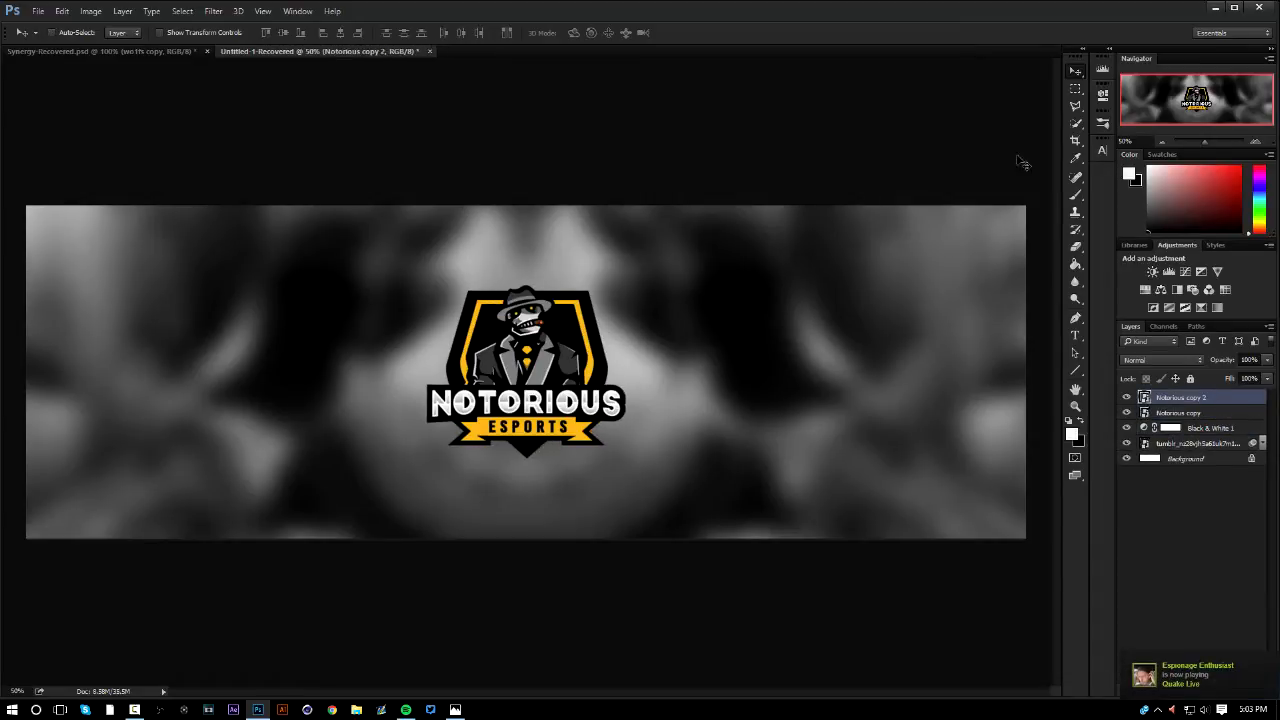
Apply the ZigZag distortion to the duplicated logo with an amount of 13, increased ridges and the Pond Ripples style
left_click(213, 11)
mouse_move(311, 241)
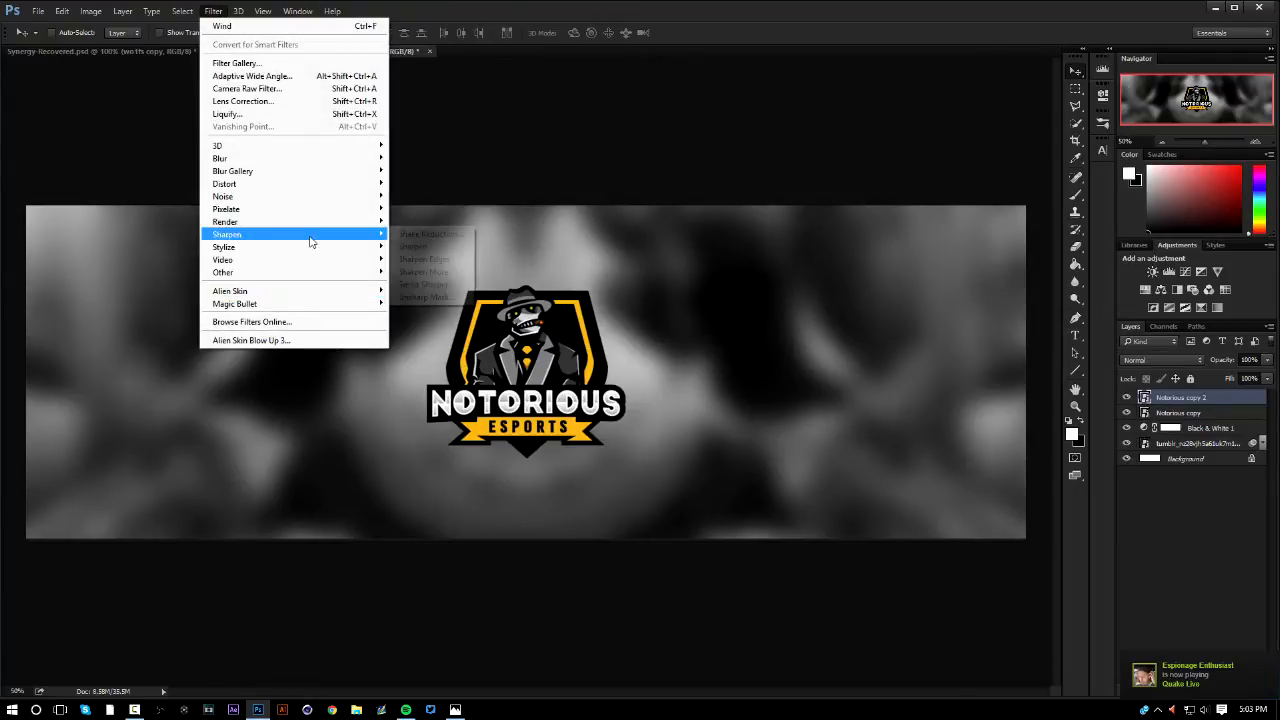
mouse_move(375, 272)
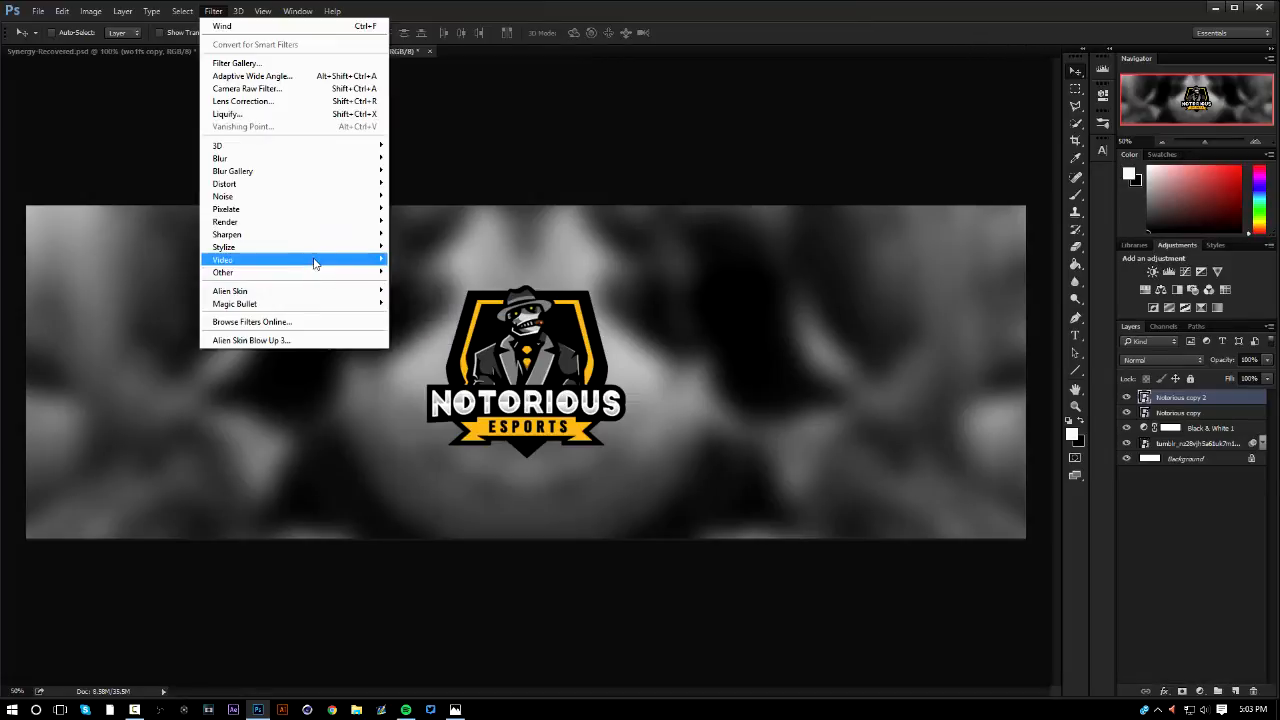
mouse_move(331, 179)
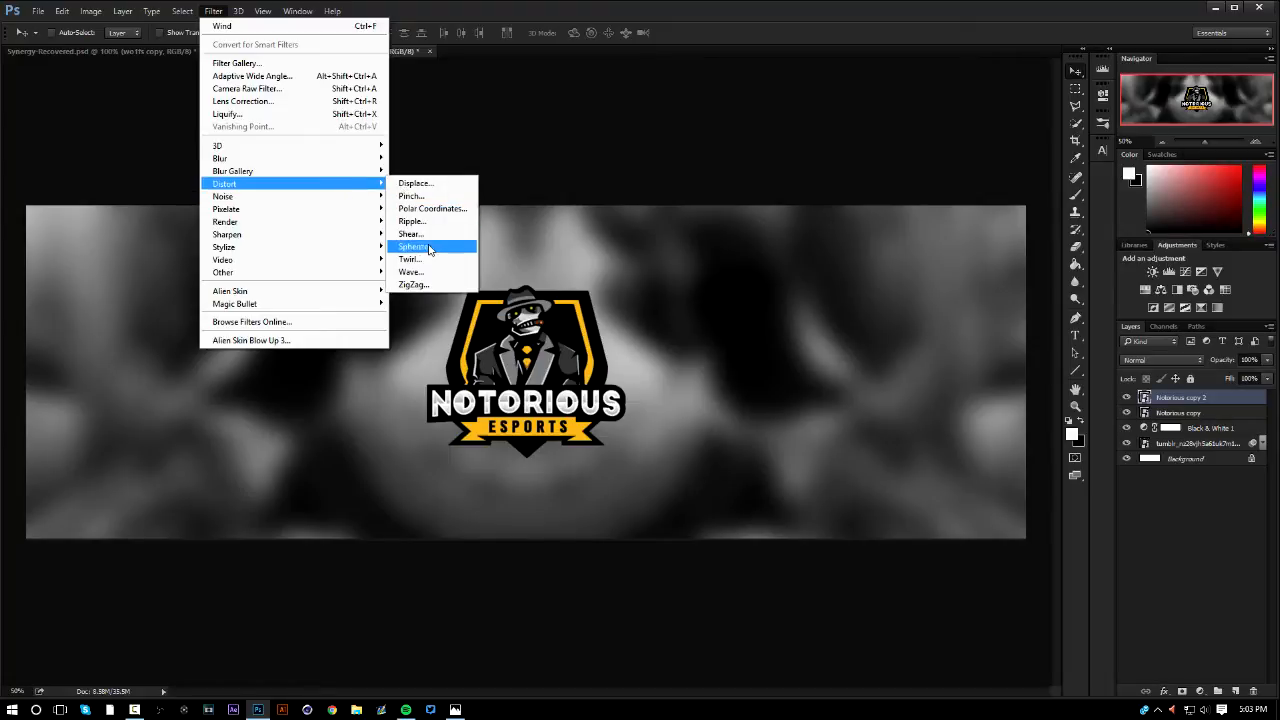
left_click(424, 284)
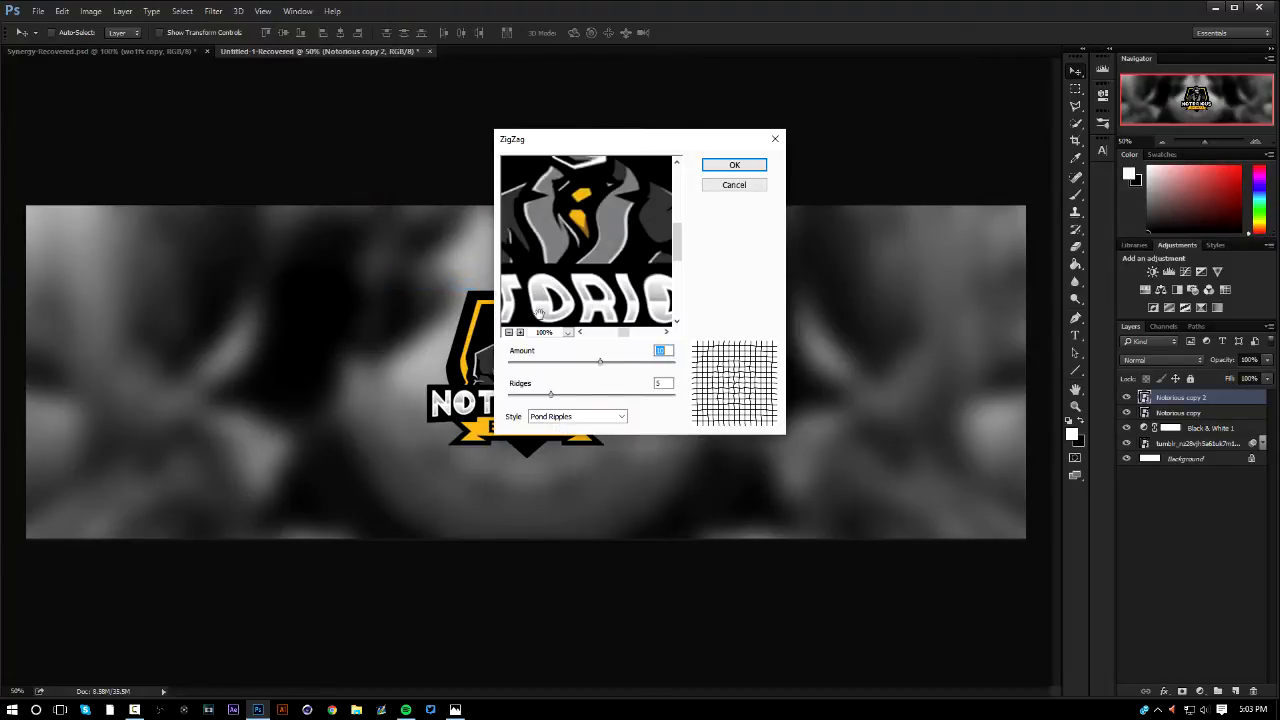
left_click_drag(611, 365, 623, 357)
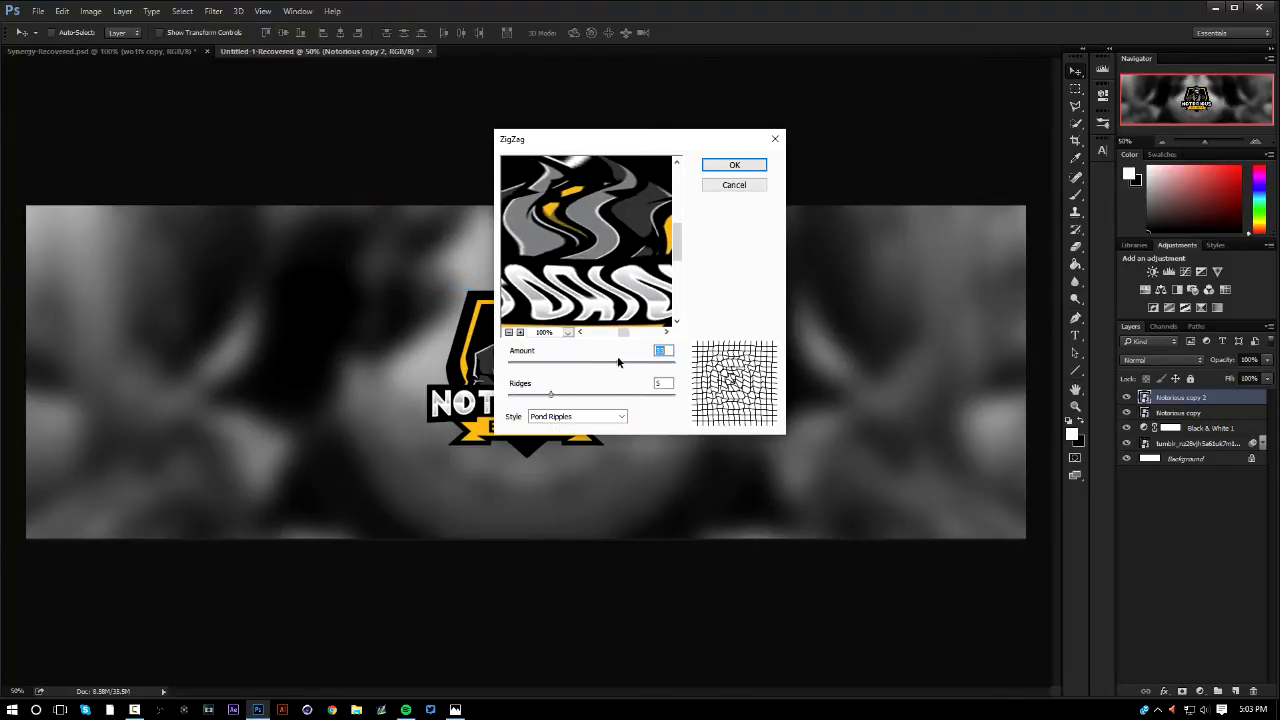
left_click(509, 332)
left_click(509, 332)
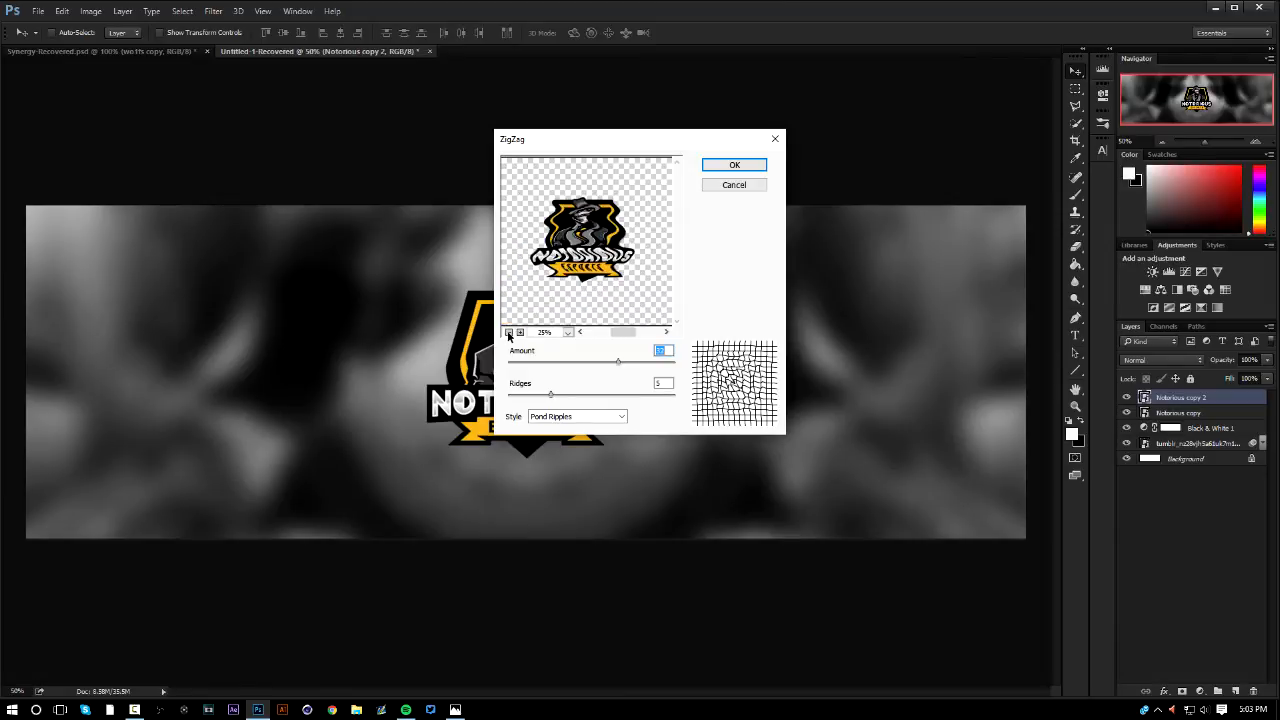
left_click_drag(629, 364, 589, 390)
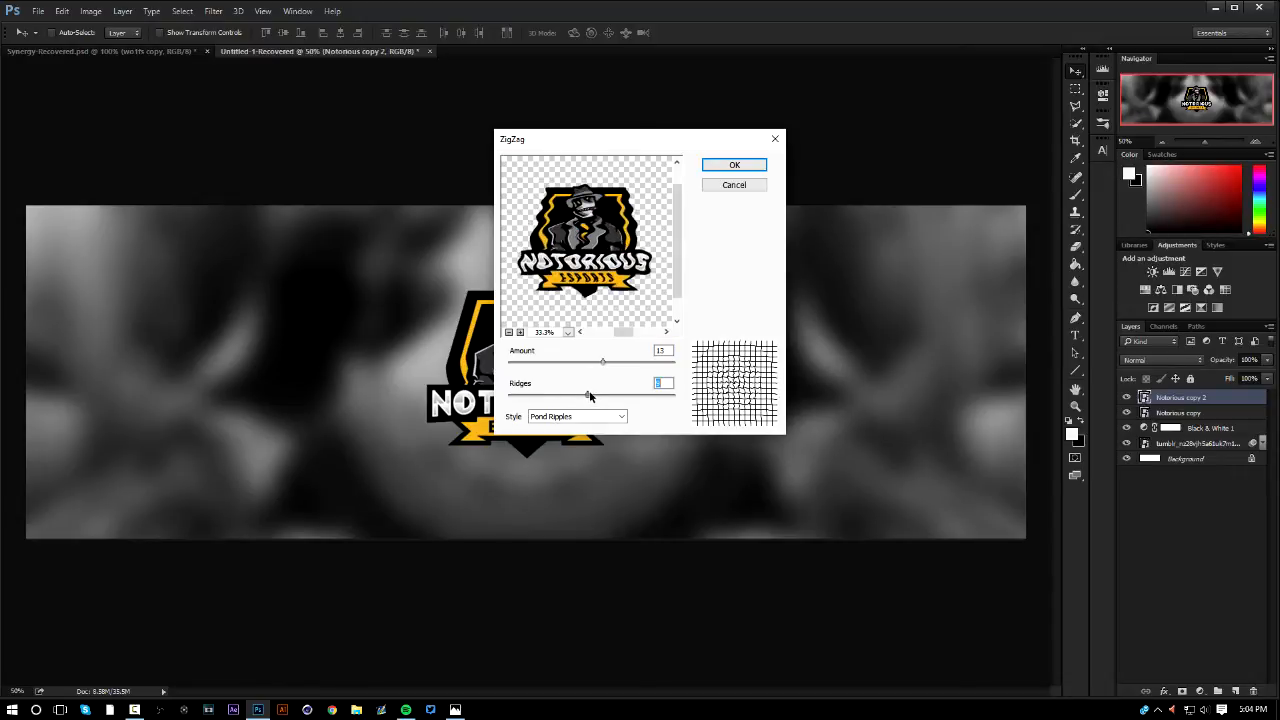
left_click(758, 164)
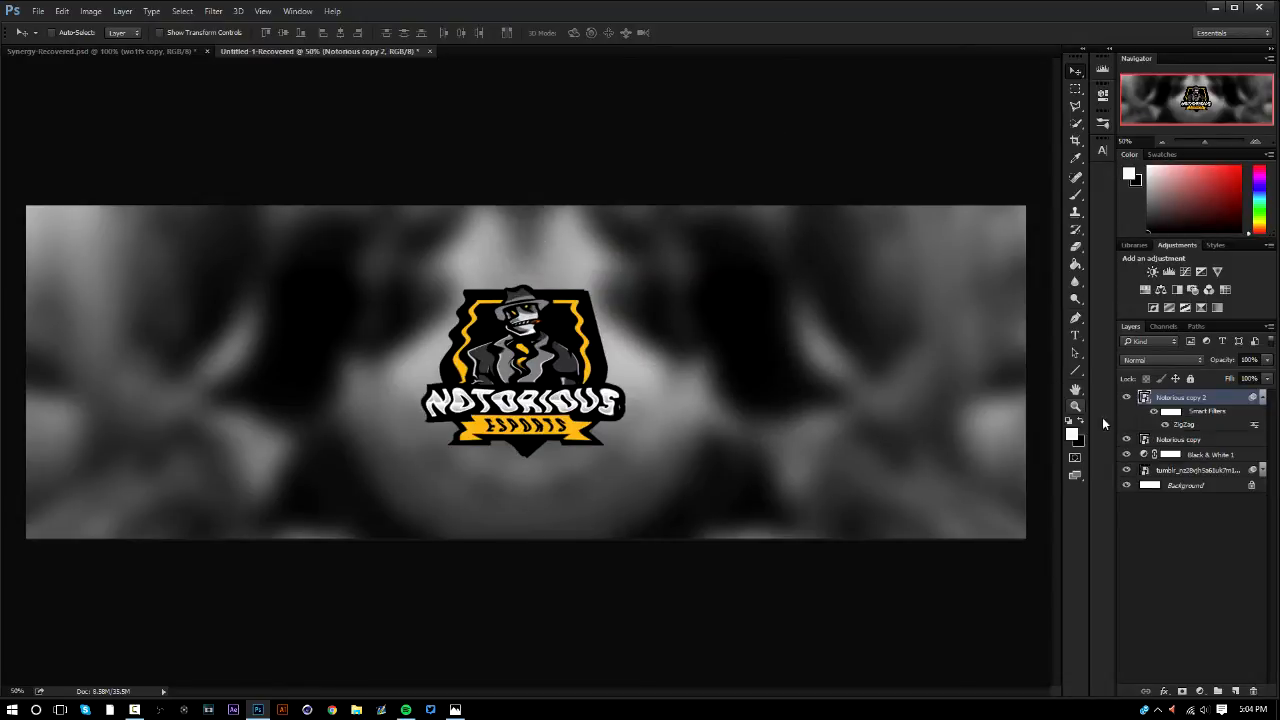
Toggle the ZigZag-distorted layer's visibility to compare it with the original, then delete it, keeping only the Notorious copy logo layer
left_click(1128, 398)
left_click(1128, 398)
key("Delete")
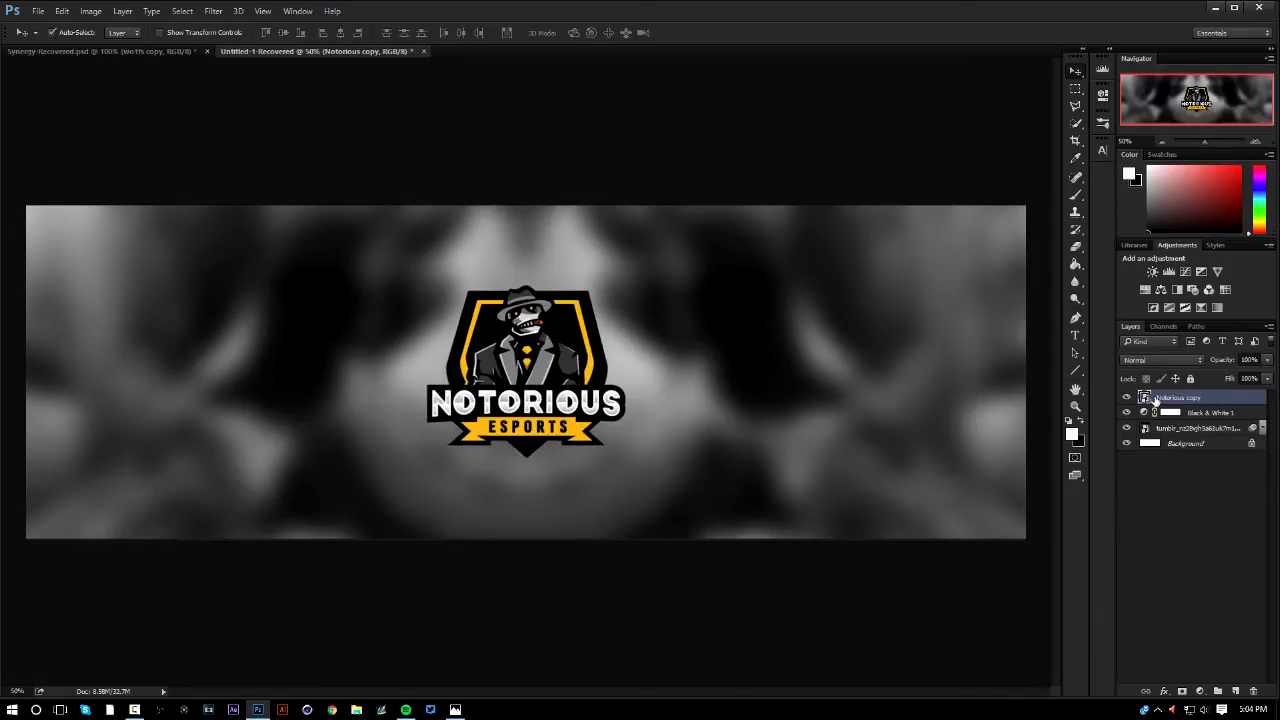
key("ctrl+j")
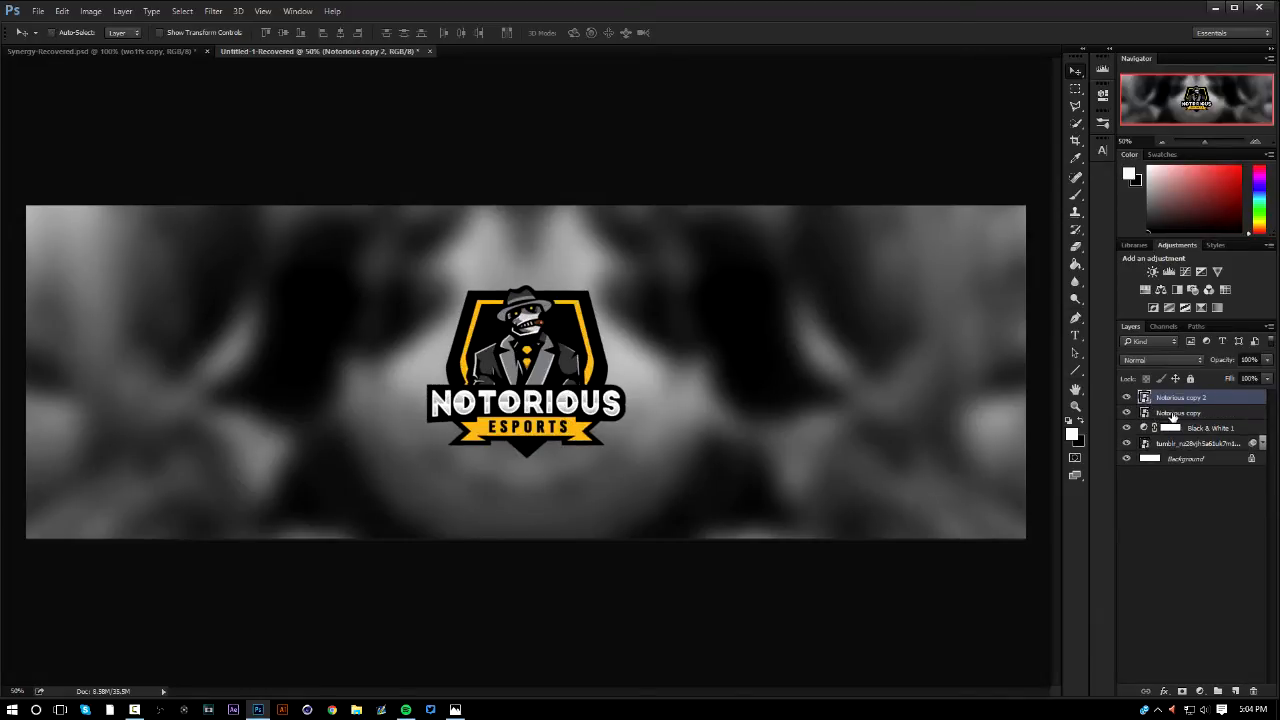
key("Delete")
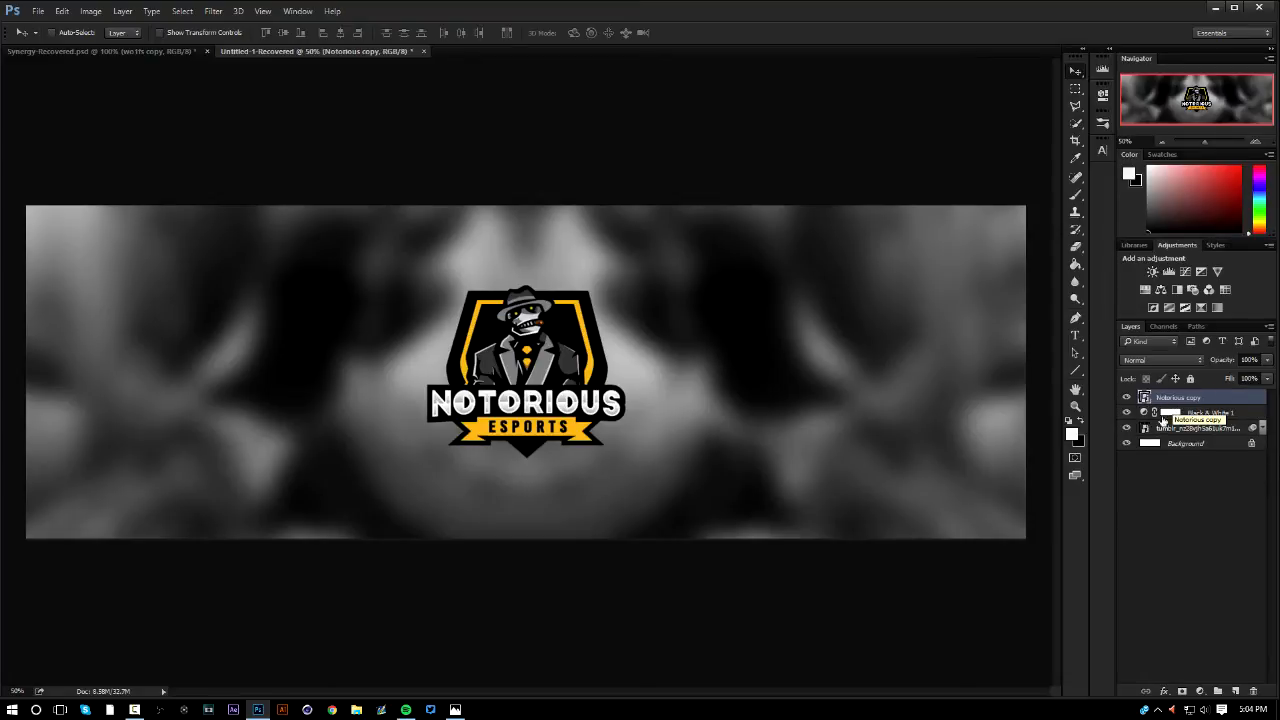
Move the Black & White 1 adjustment above the Notorious copy layer and convert the Background into a regular layer
left_click(1205, 414)
left_click_drag(1208, 412, 1205, 394)
left_click(1173, 444, "shift")
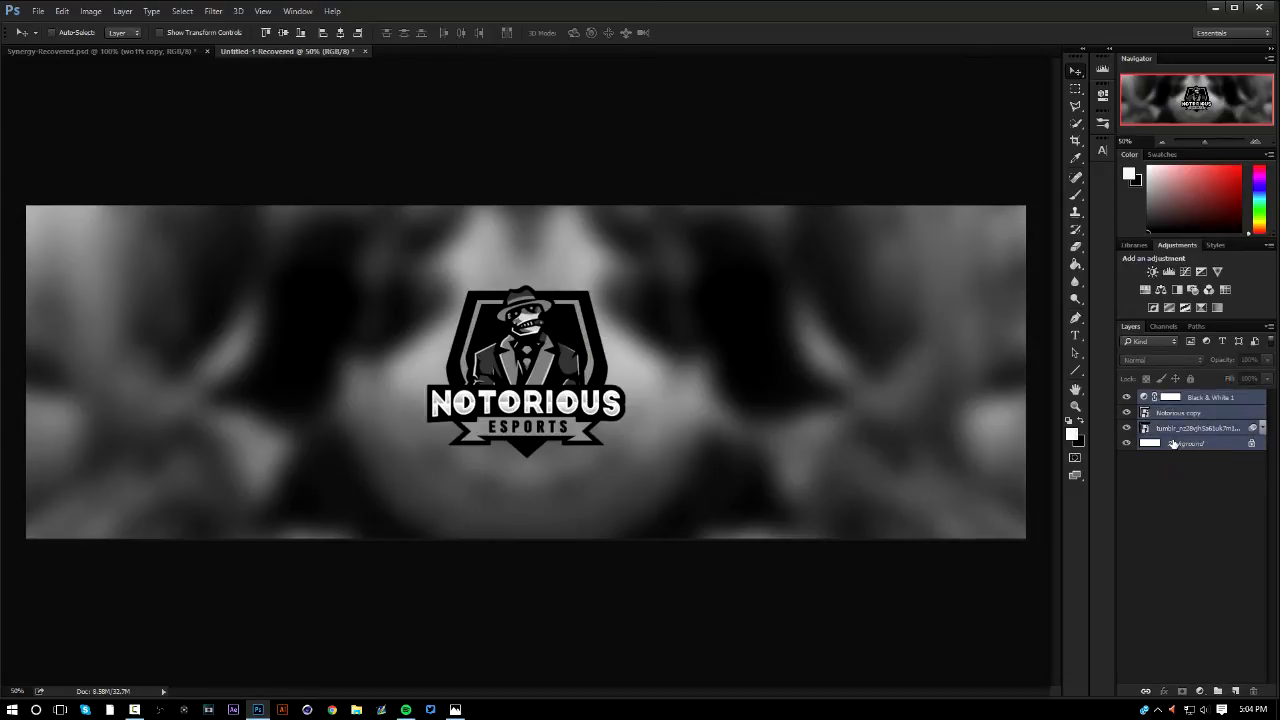
left_click(1178, 446)
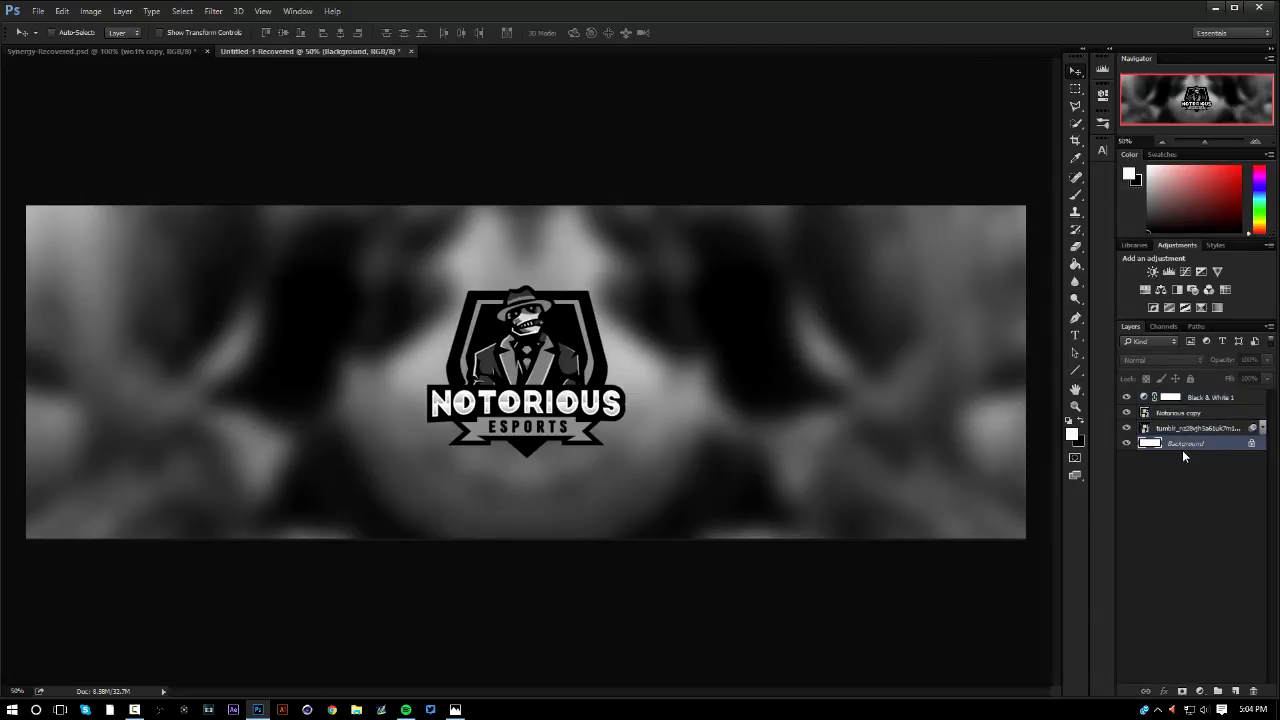
double_click(1186, 446)
key("Return")
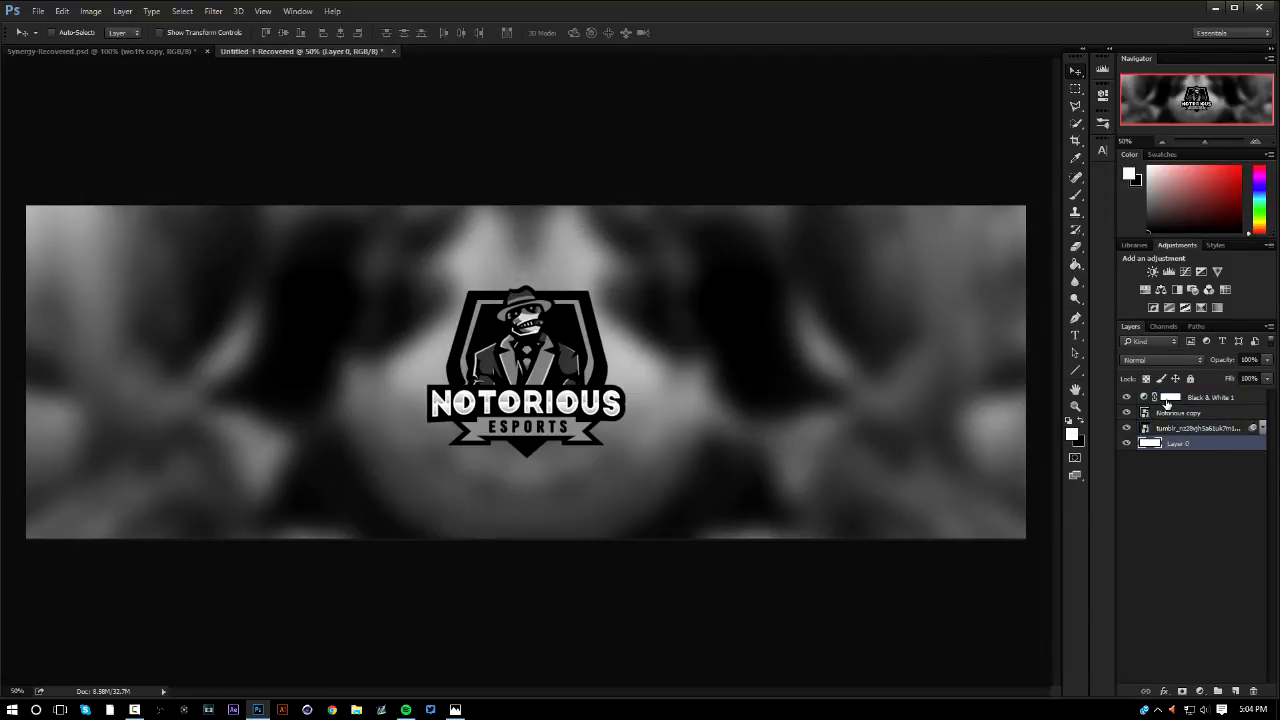
Group all layers from Black & White 1 to Layer 0 and create a merged duplicate of the group above it
left_click(1168, 400, "shift")
left_click(1170, 400, "shift")
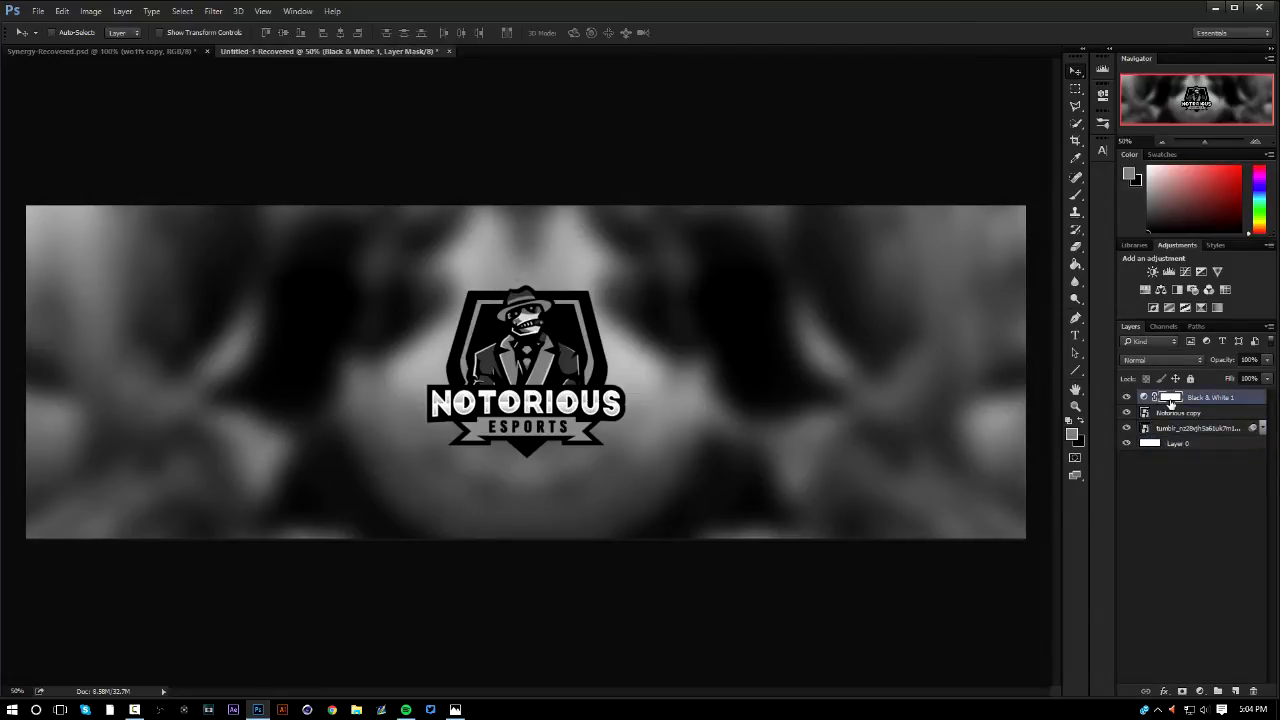
left_click(1211, 443, "shift")
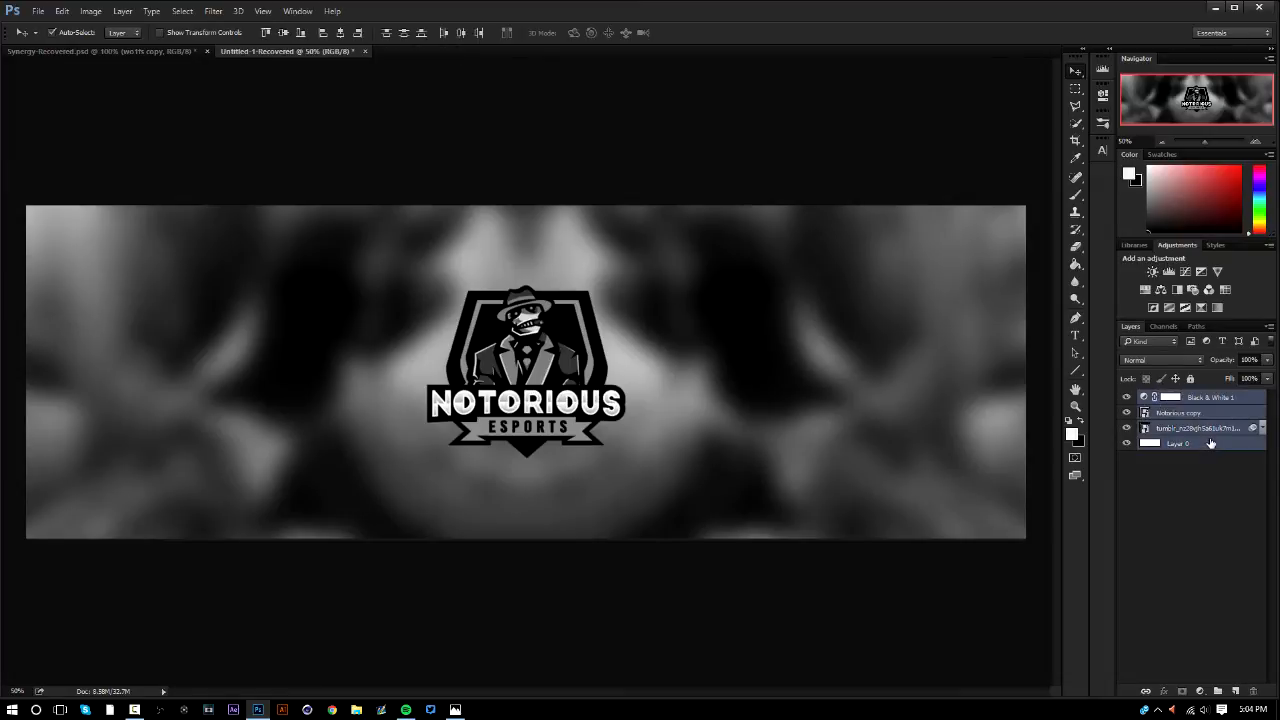
key("ctrl+g")
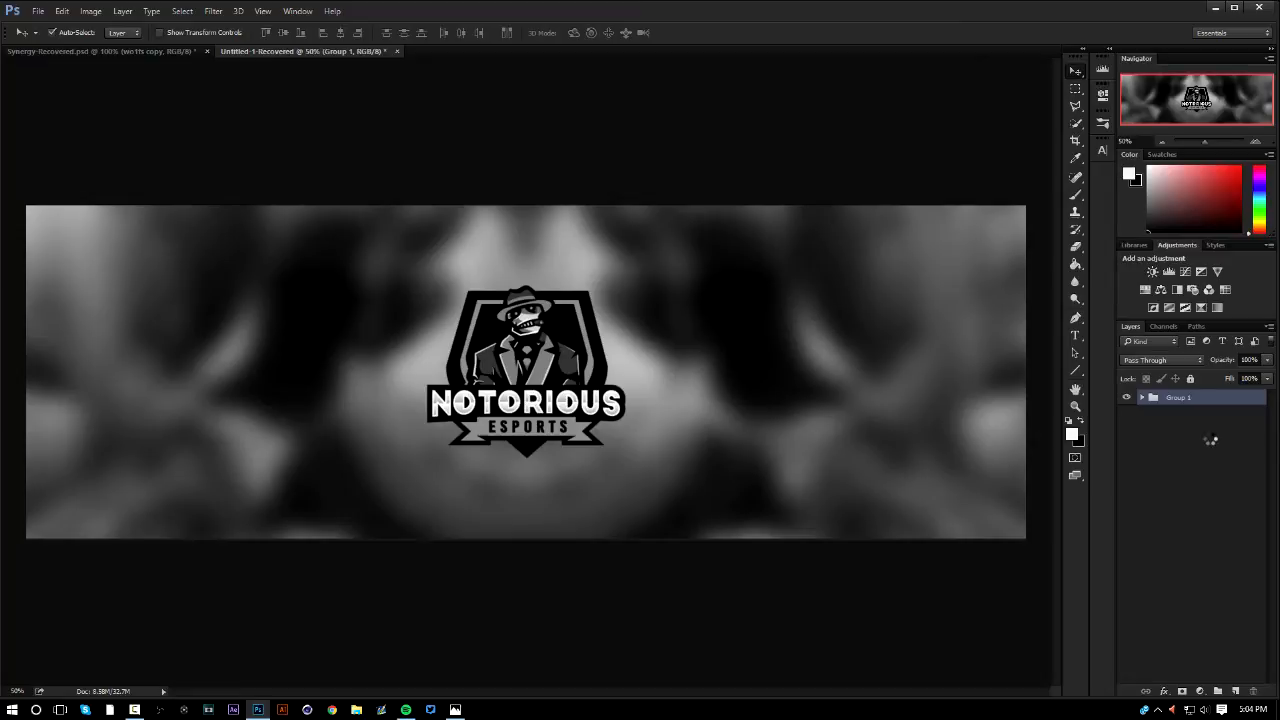
key("ctrl+j")
key("ctrl+e")
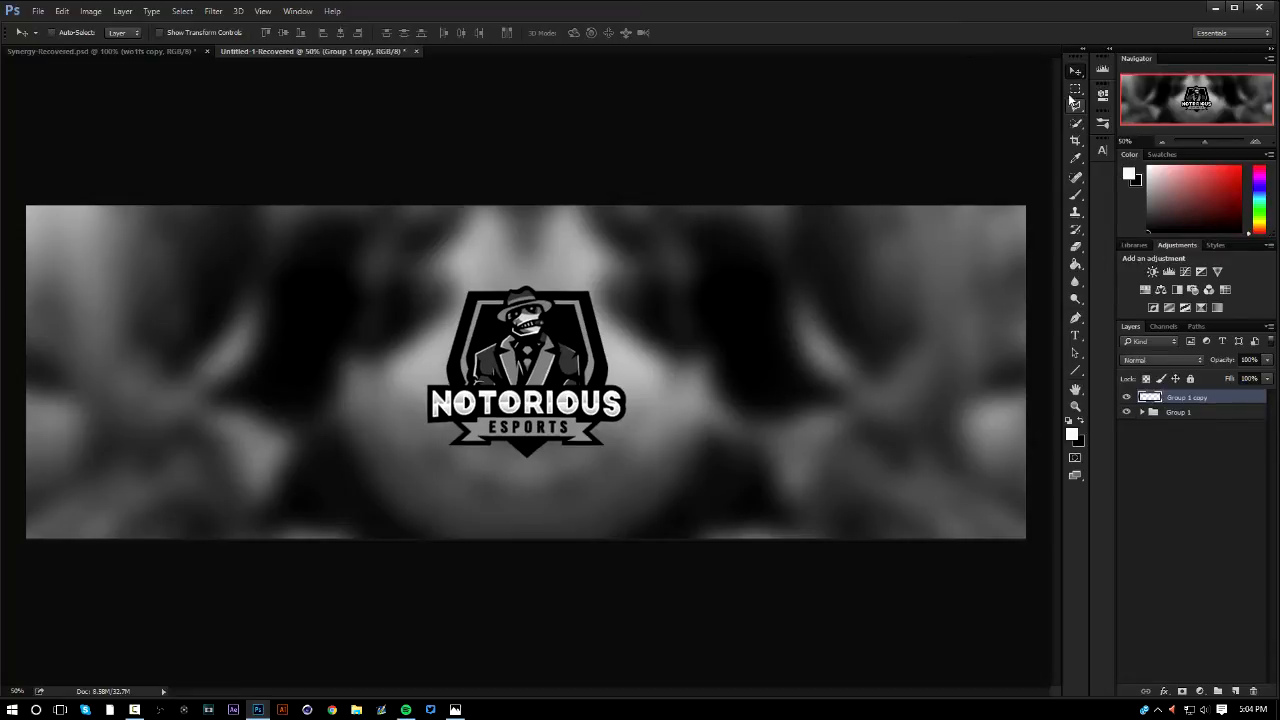
Select the entire canvas and move the merged copy's content onto a new layer with Layer Via Cut
key("m")
right_click(709, 320)
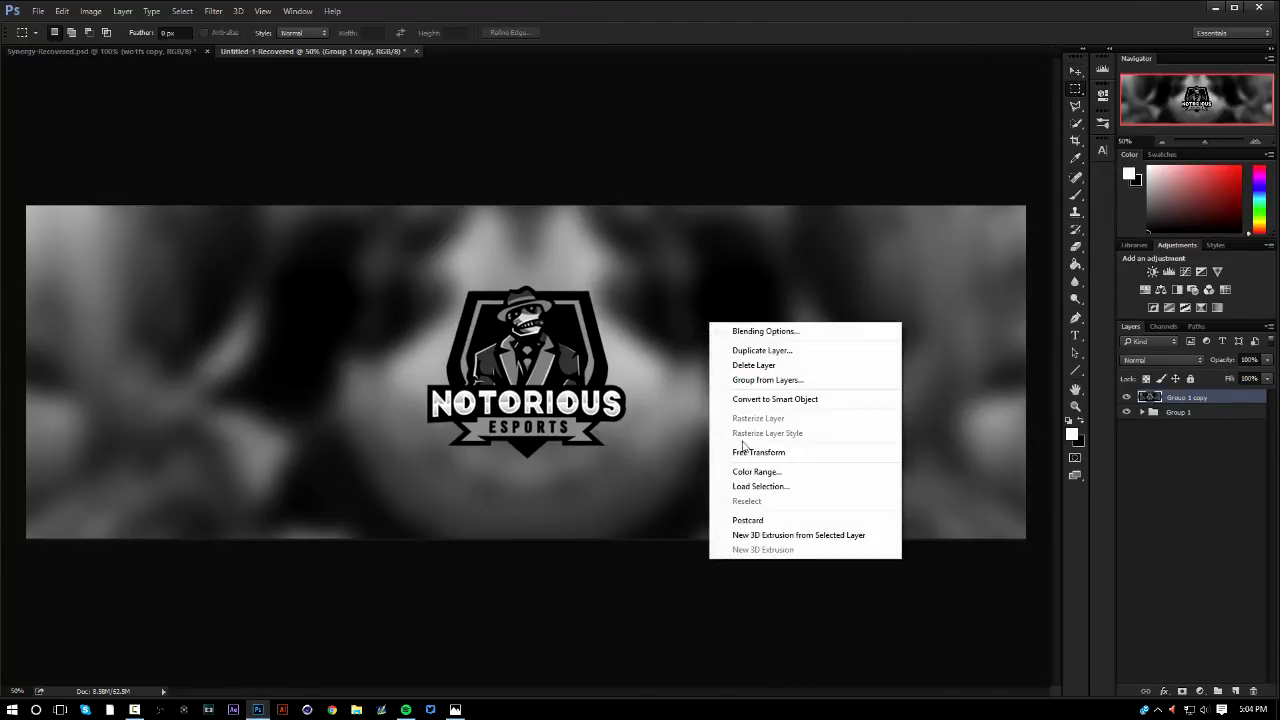
key("Escape")
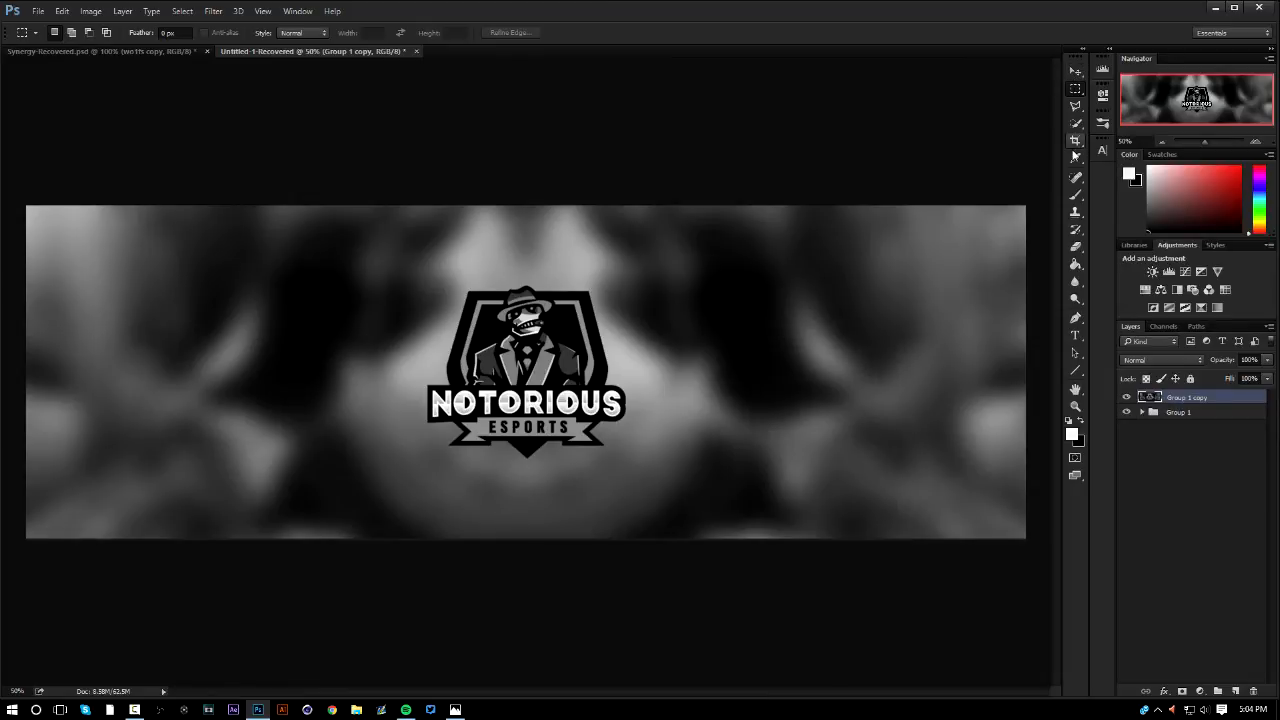
key("ctrl+a")
right_click(838, 418)
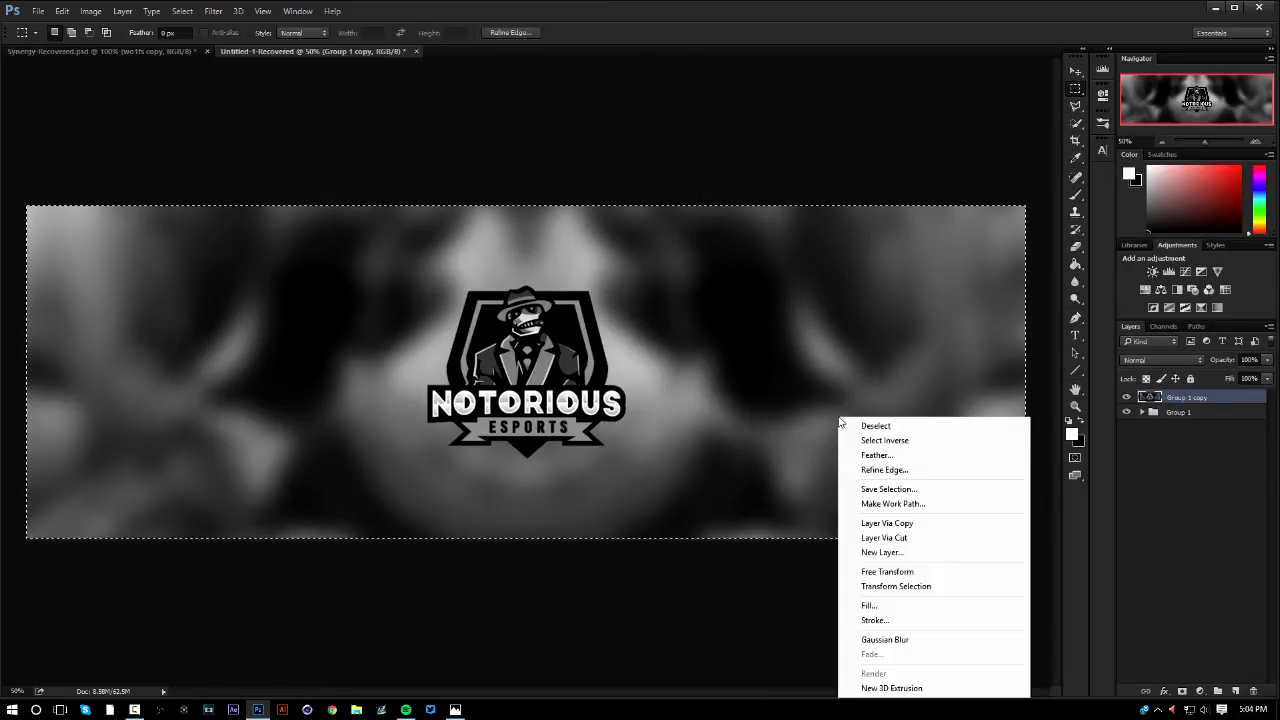
left_click(885, 542)
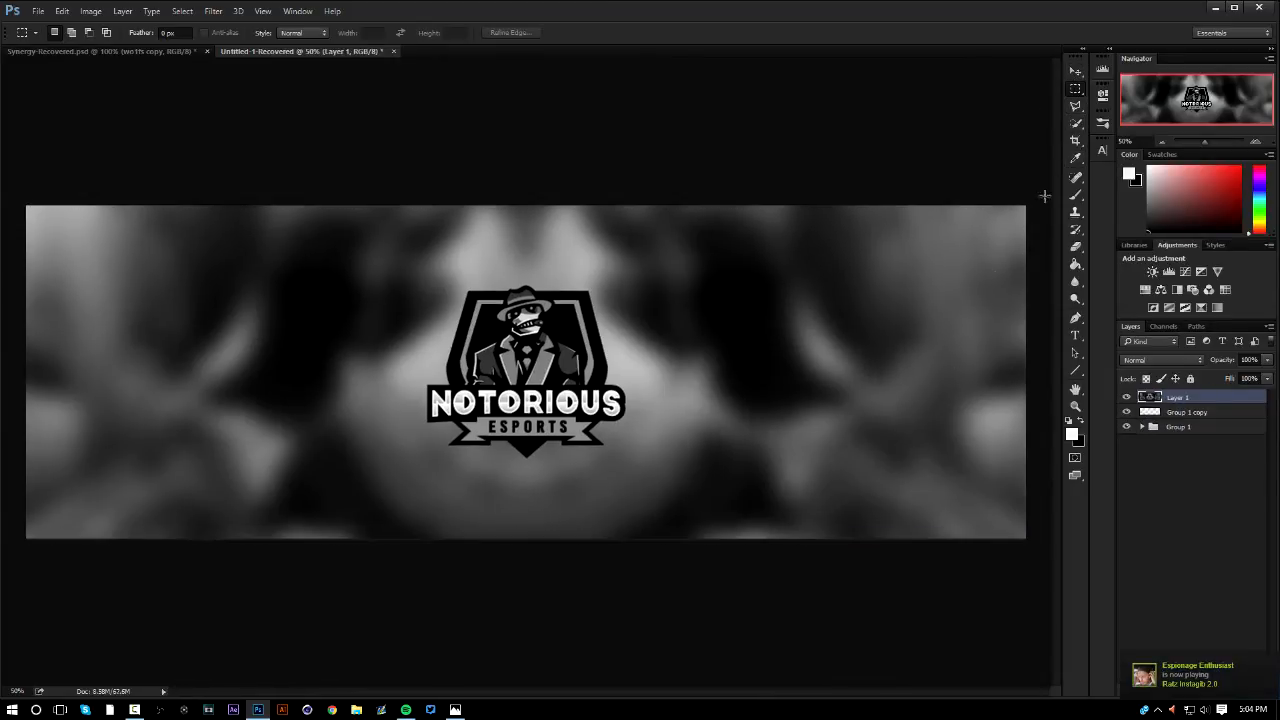
Delete the empty Group 1 copy layer
left_click(1075, 71)
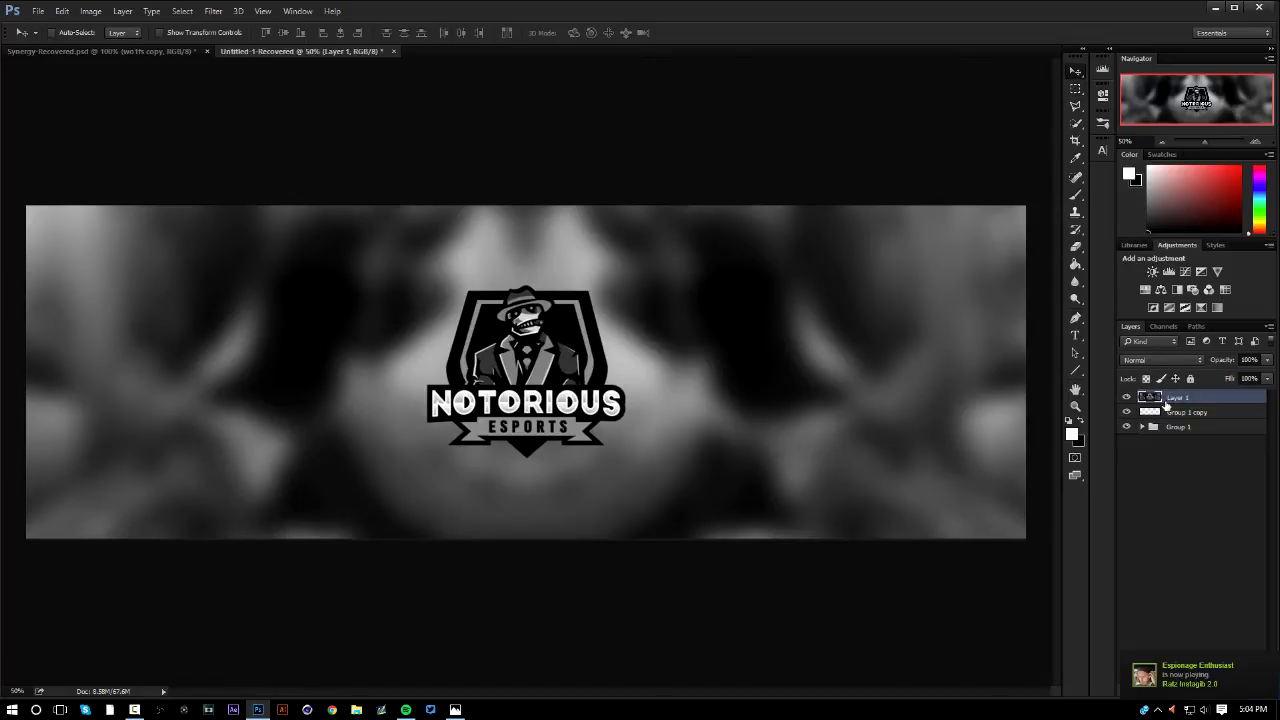
left_click(1162, 411)
key("Delete")
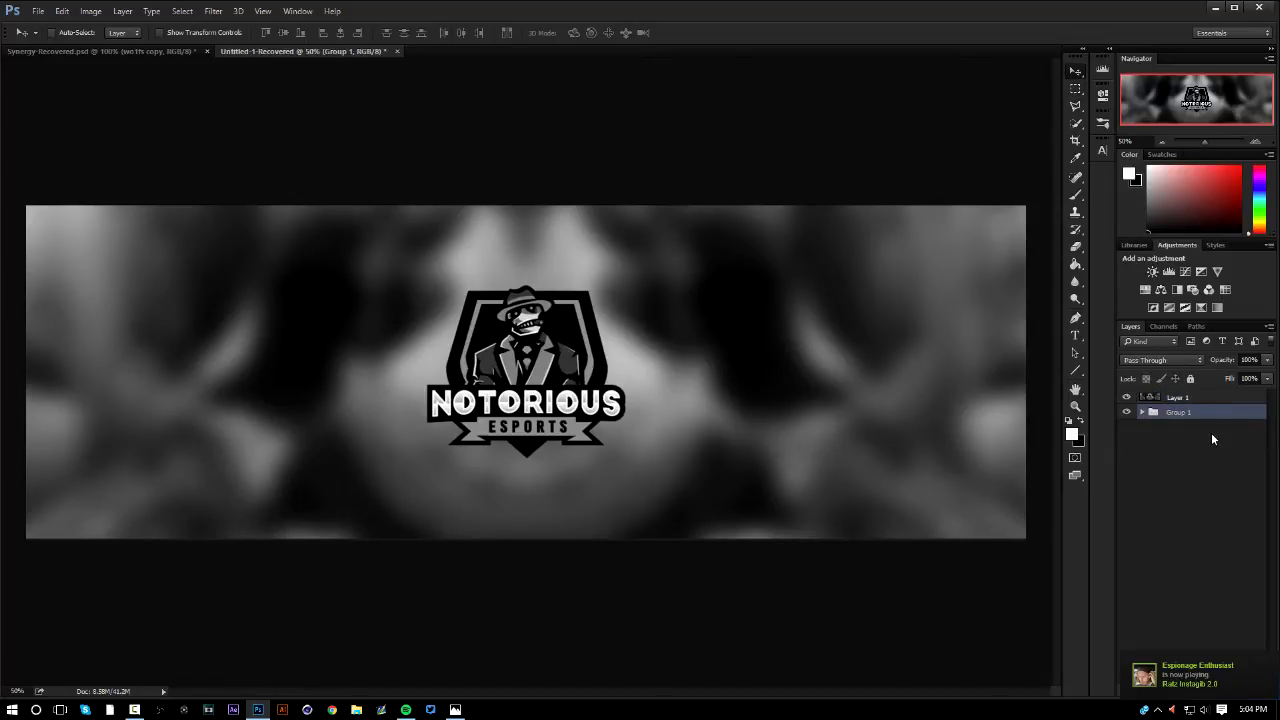
Duplicate Layer 1 and turn off the R channel in the duplicate's advanced blending options
left_click(1211, 398)
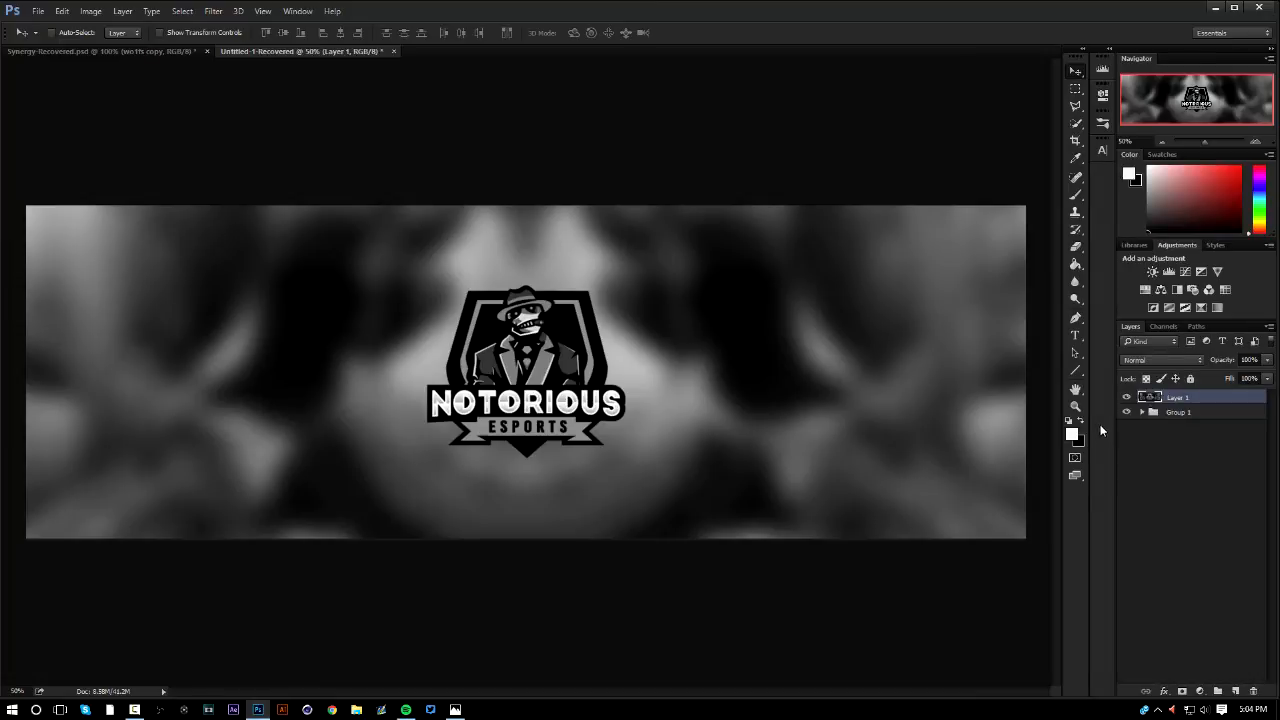
key("ctrl+j")
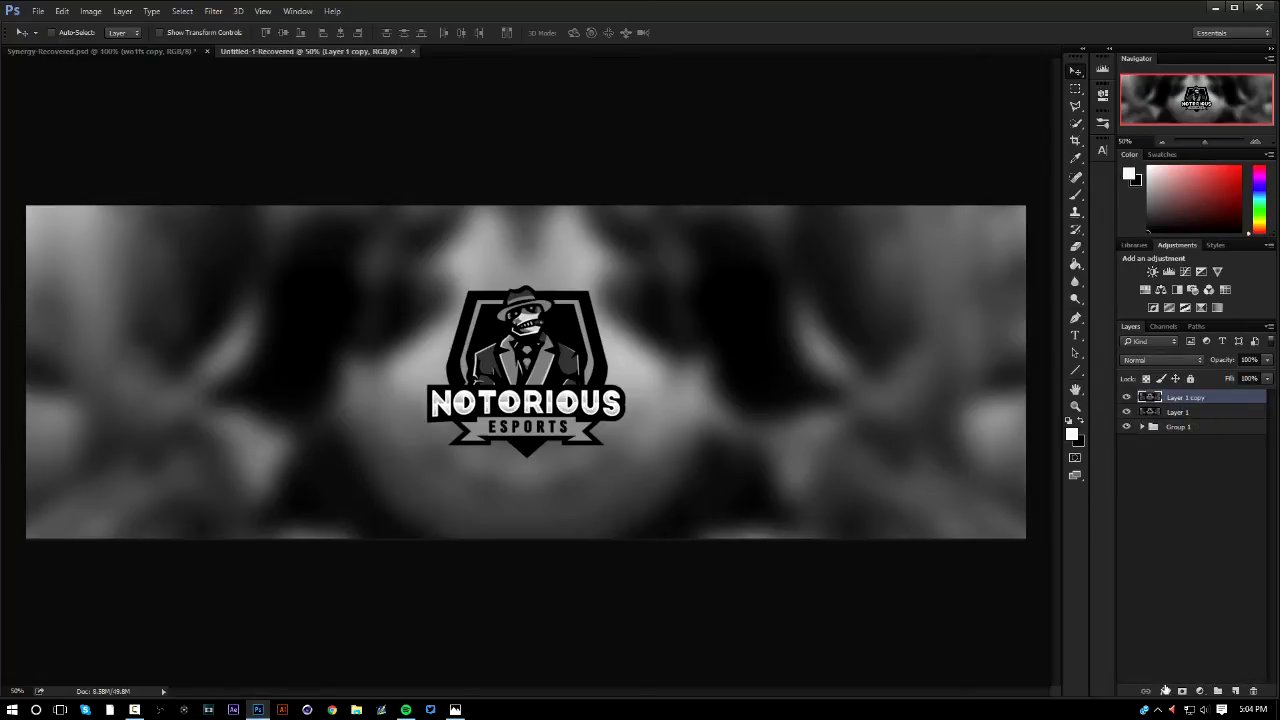
left_click(1165, 690)
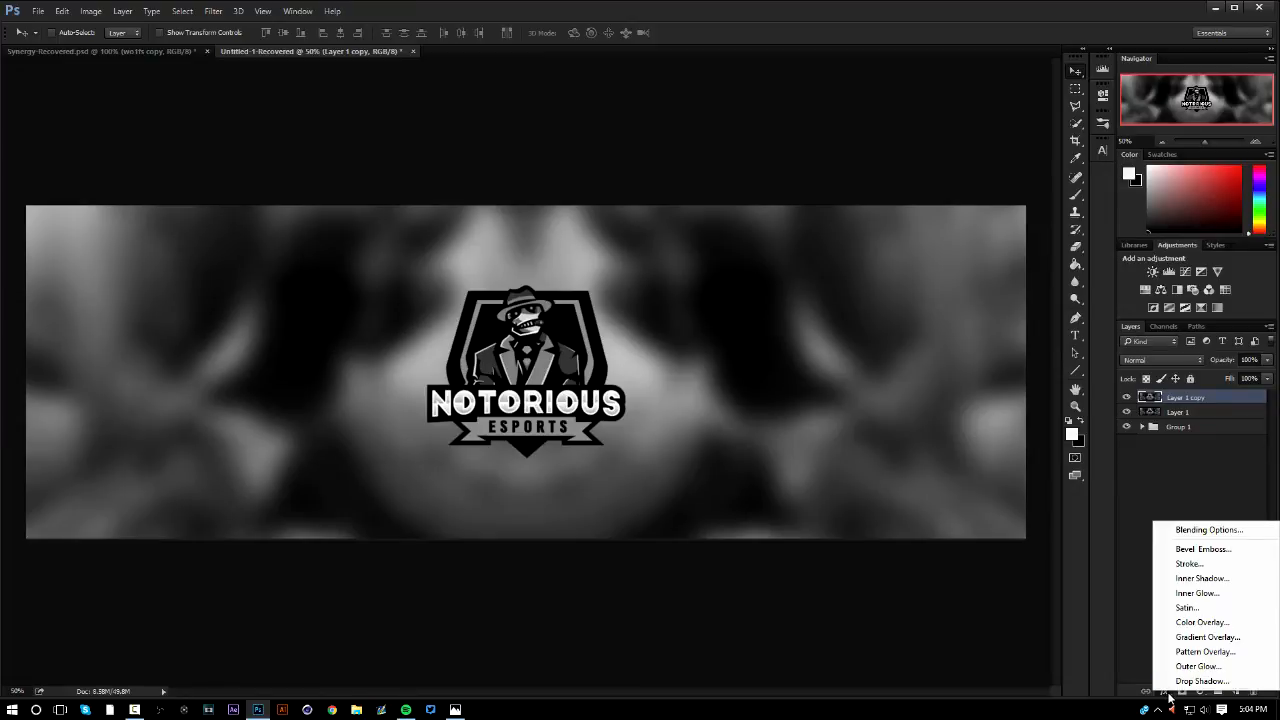
left_click(1205, 529)
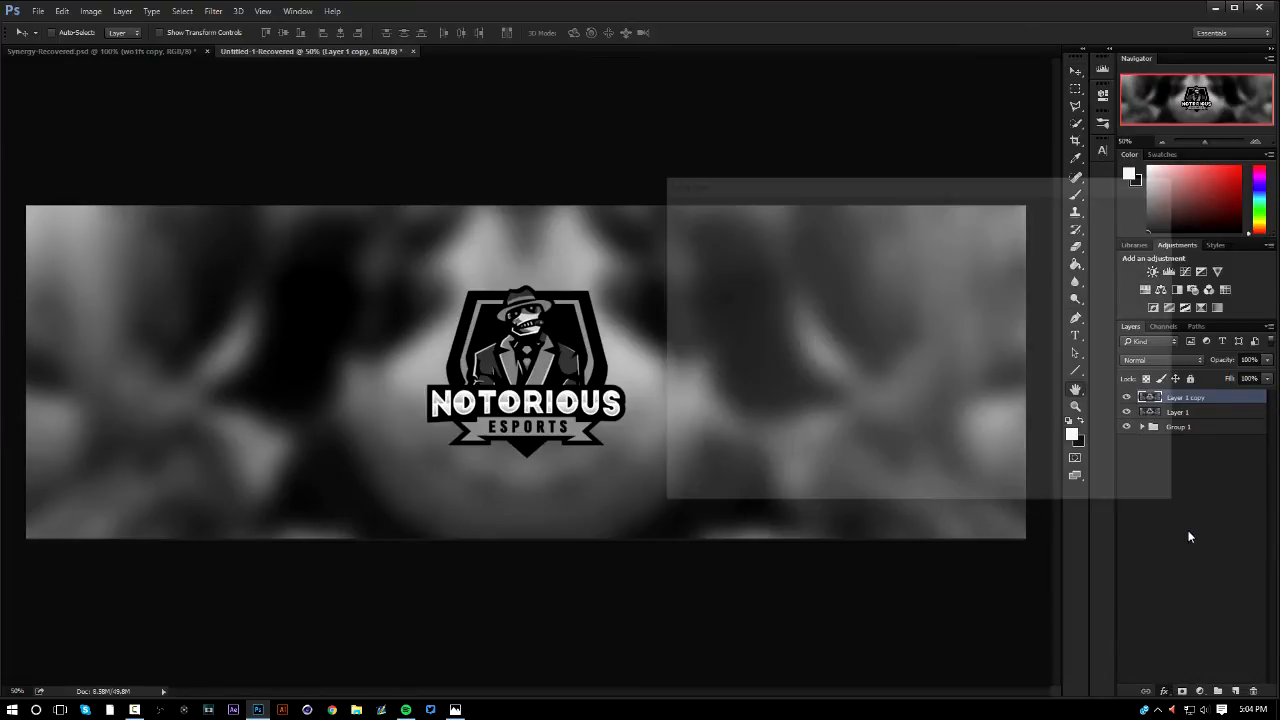
left_click(904, 291)
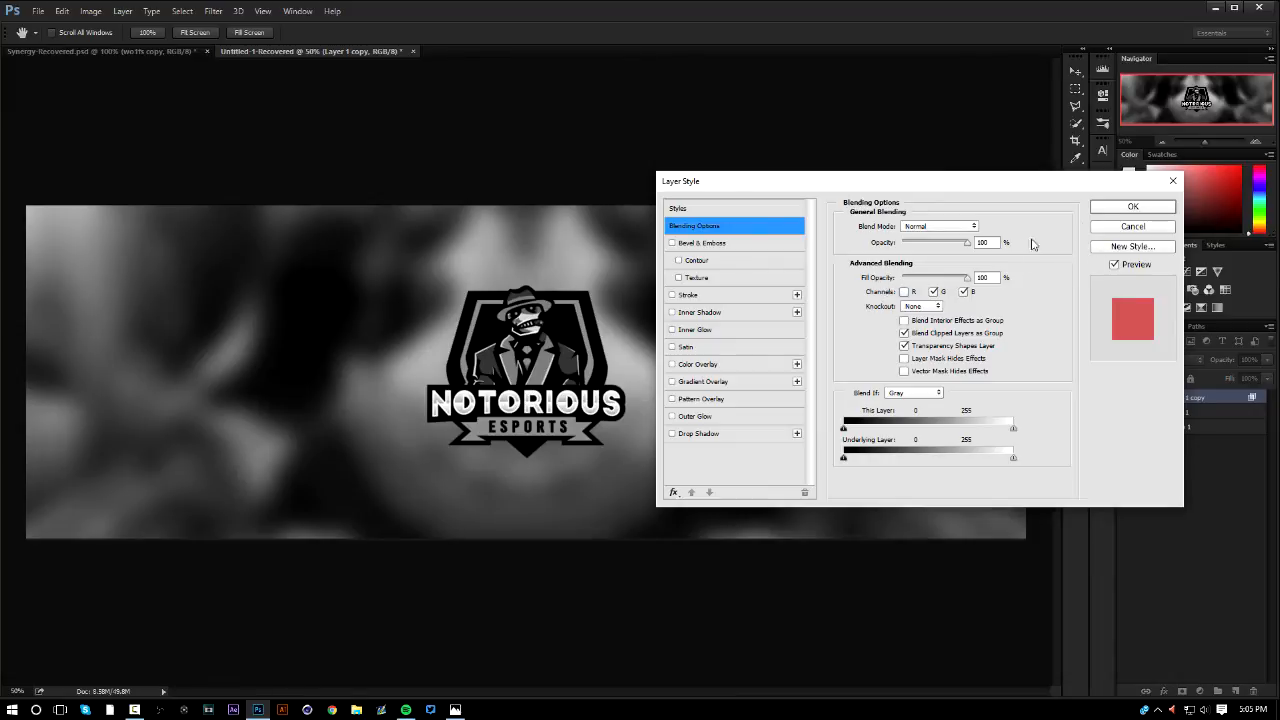
left_click(1133, 206)
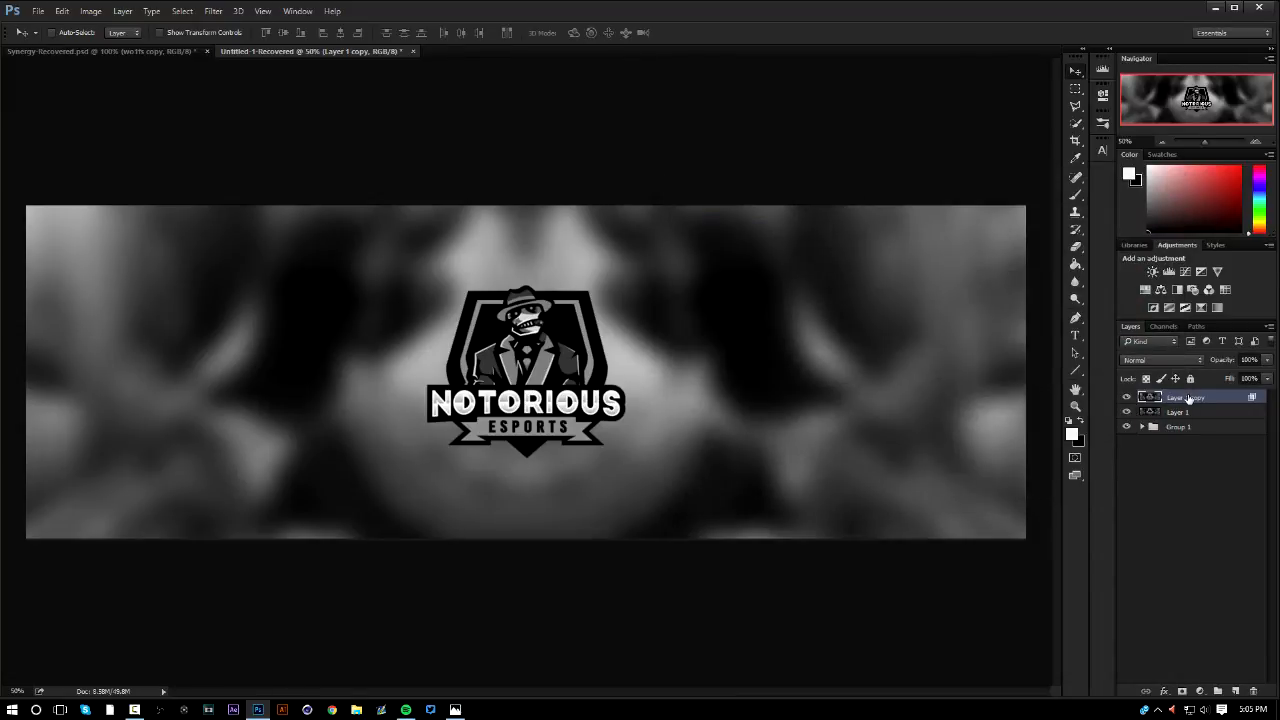
Nudge the duplicate without the red channel slightly to the left, then merge it with Layer 1
key("Left")
key("Left")
key("Left")
key("Left")
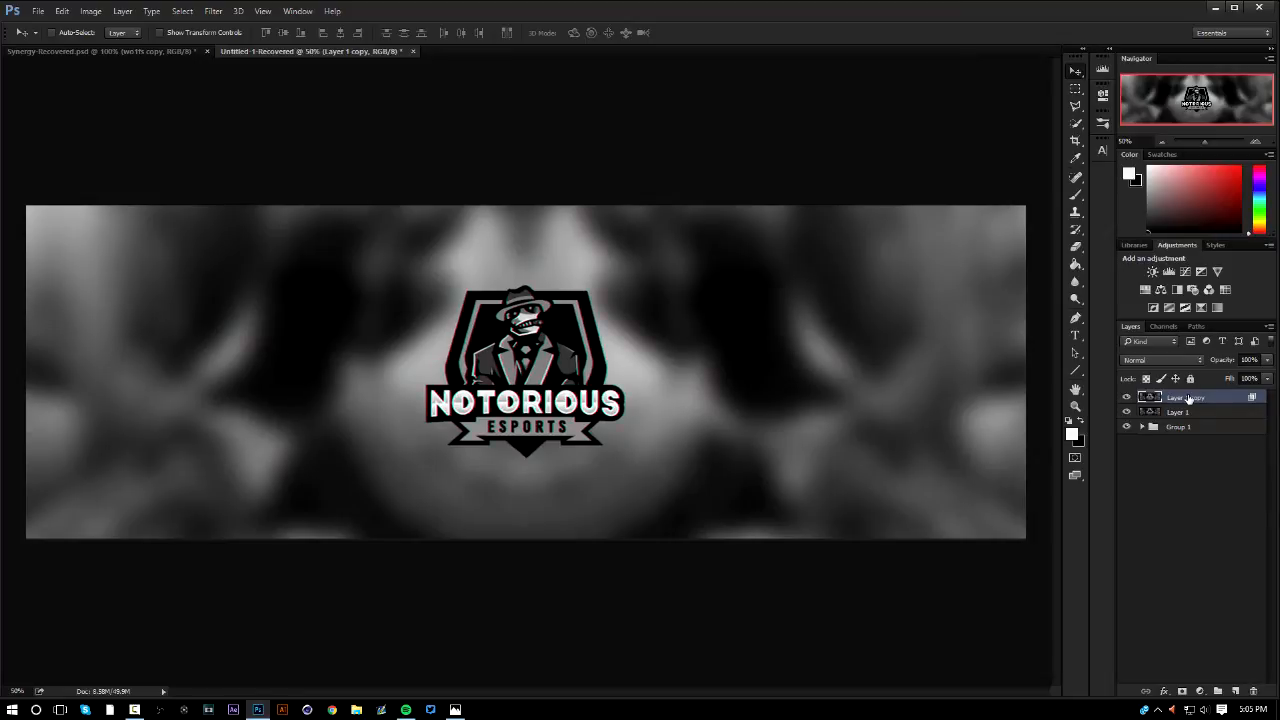
key("Right")
key("Right")
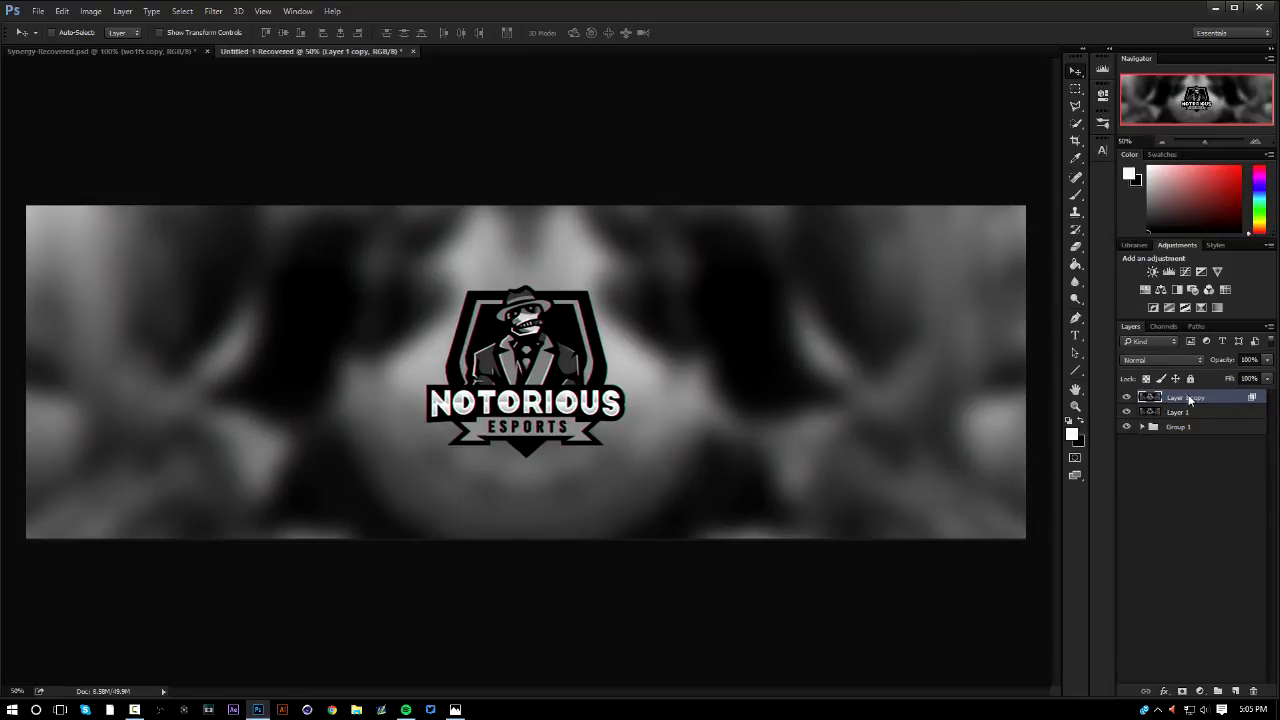
left_click(1193, 414, "shift")
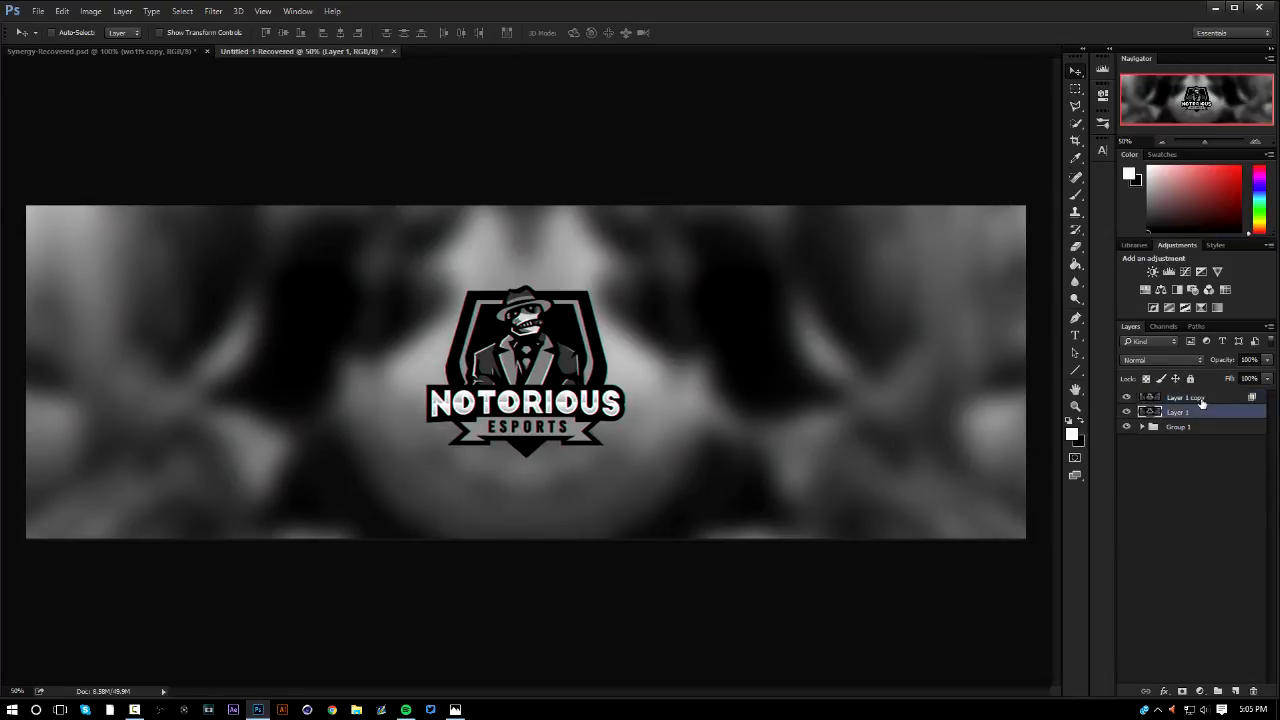
key("ctrl+e")
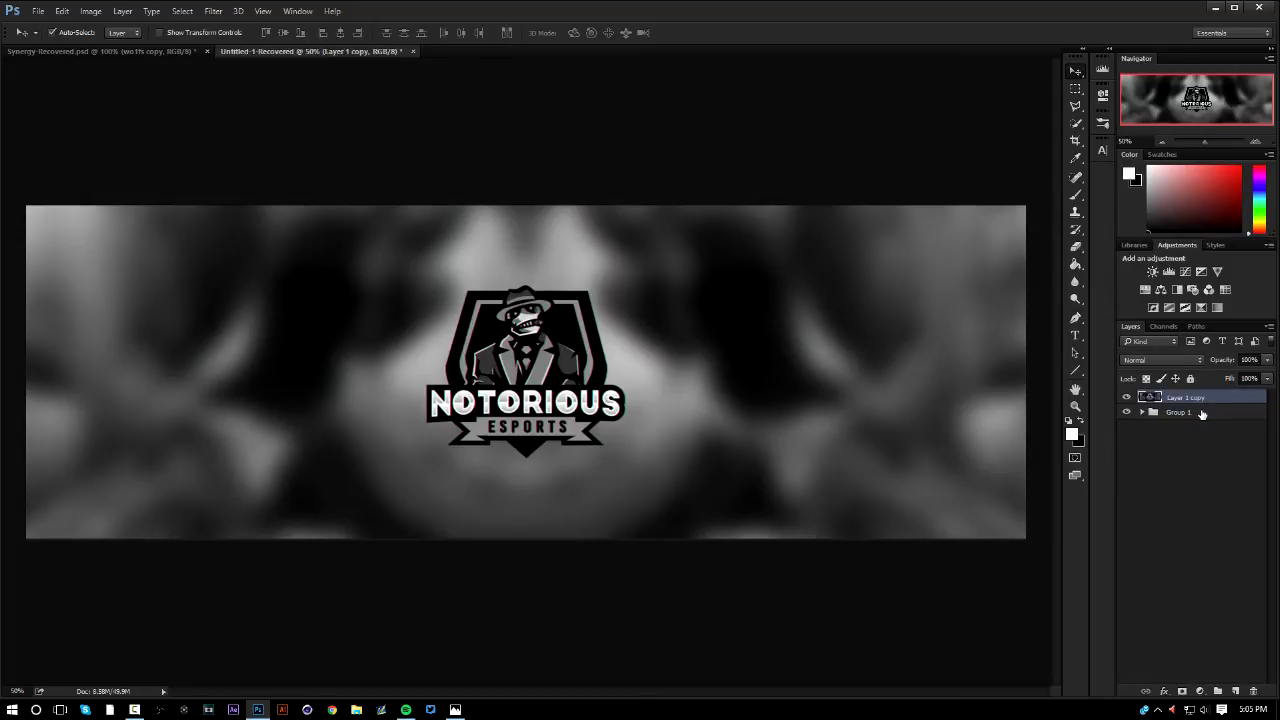
Duplicate the merged layer with the B channel turned off in its blending options, then merge it with the layer below
key("ctrl+j")
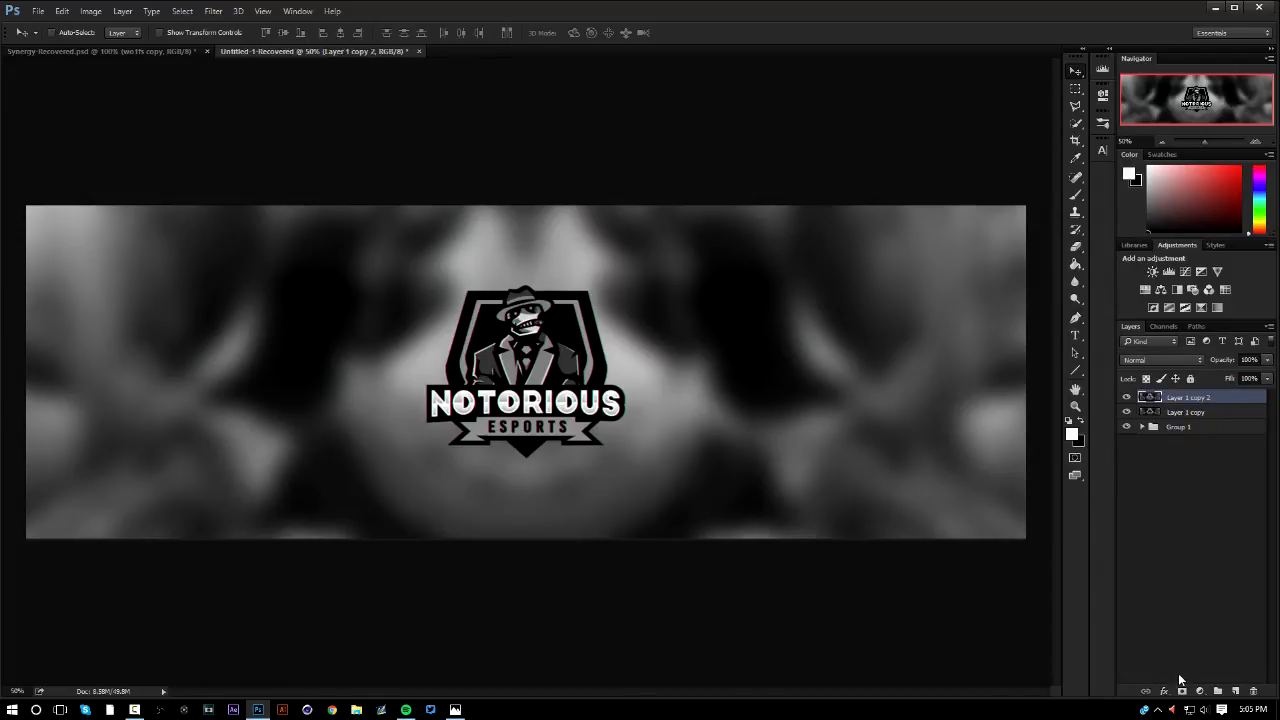
right_click(1178, 673)
left_click(1191, 533)
left_click(960, 293)
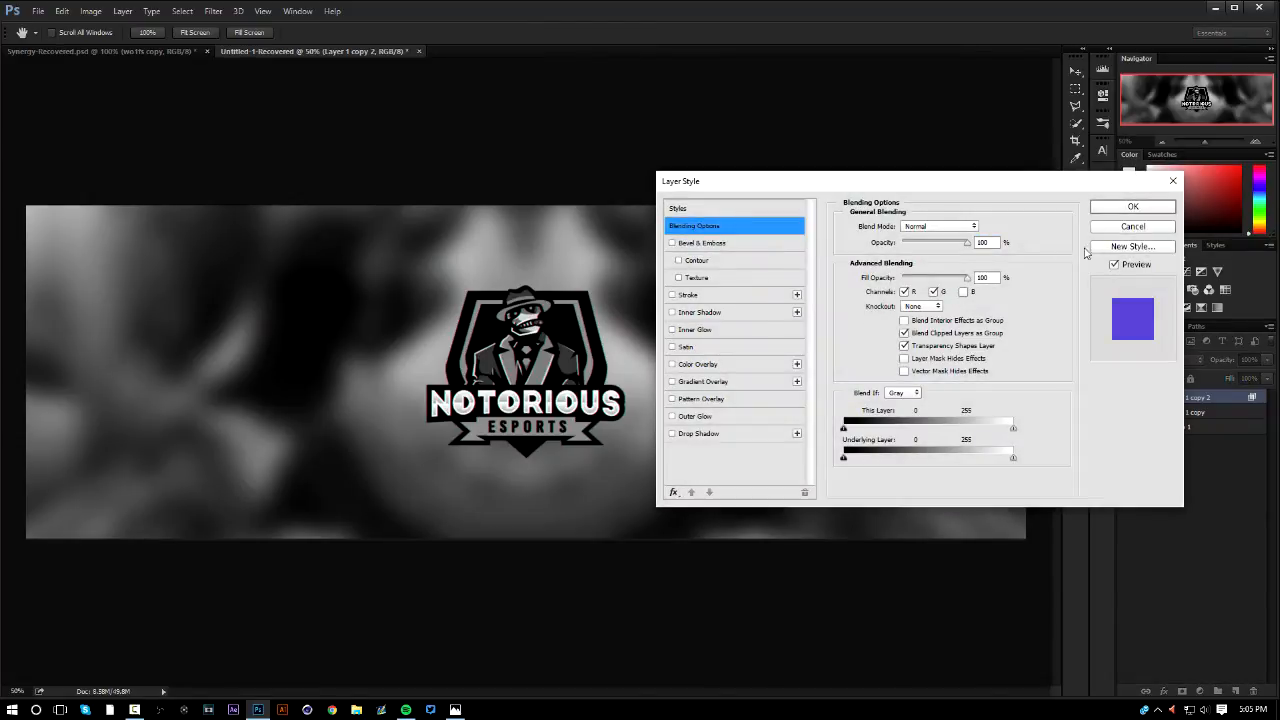
left_click(1132, 207)
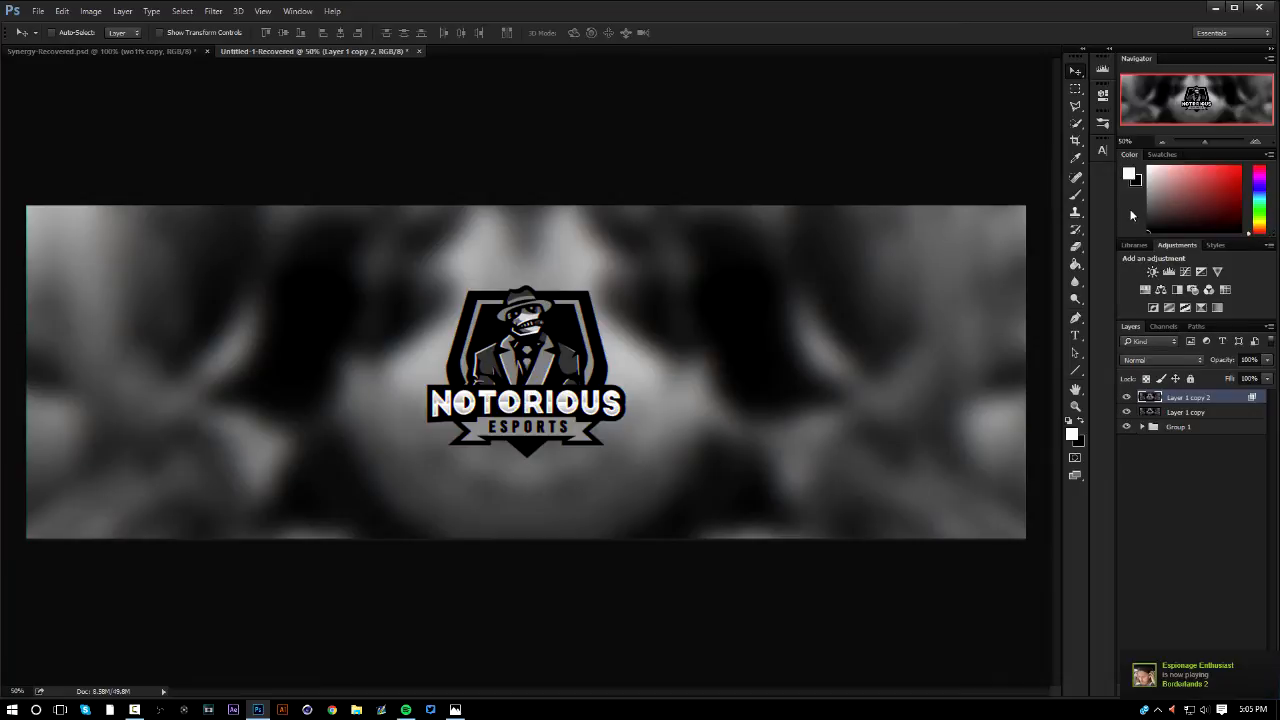
left_click(1179, 411, "shift")
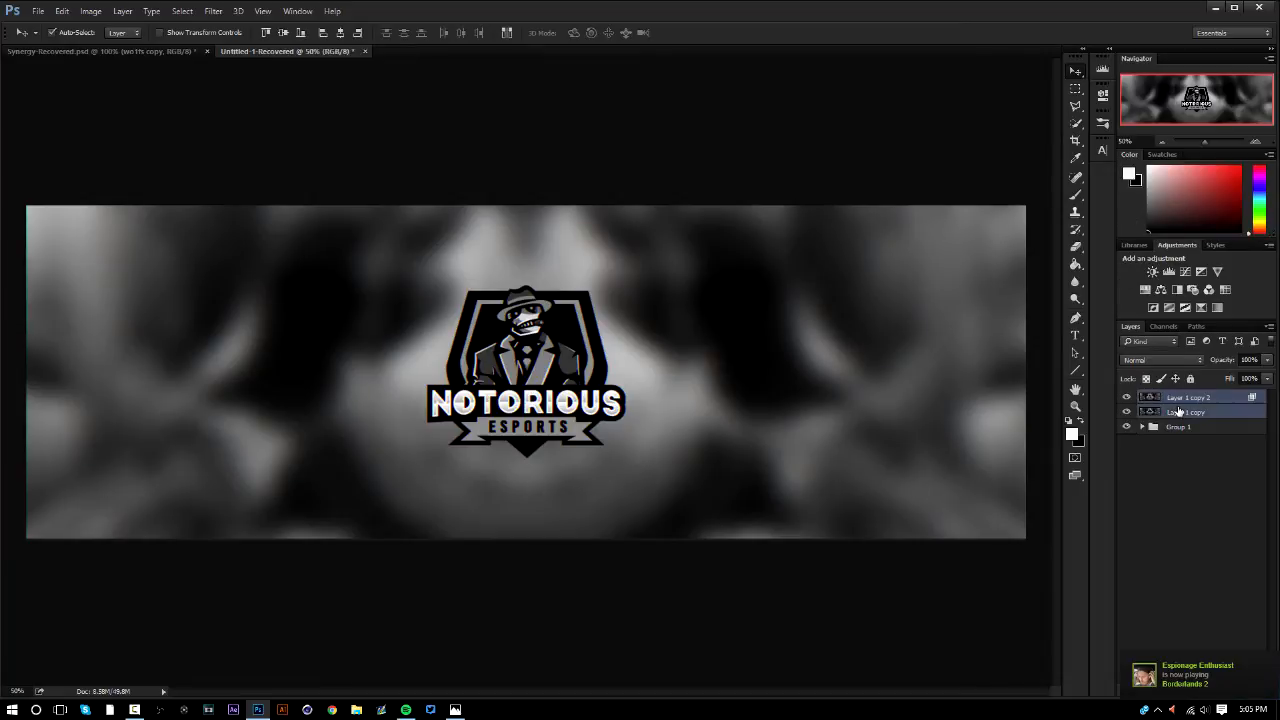
key("ctrl+e")
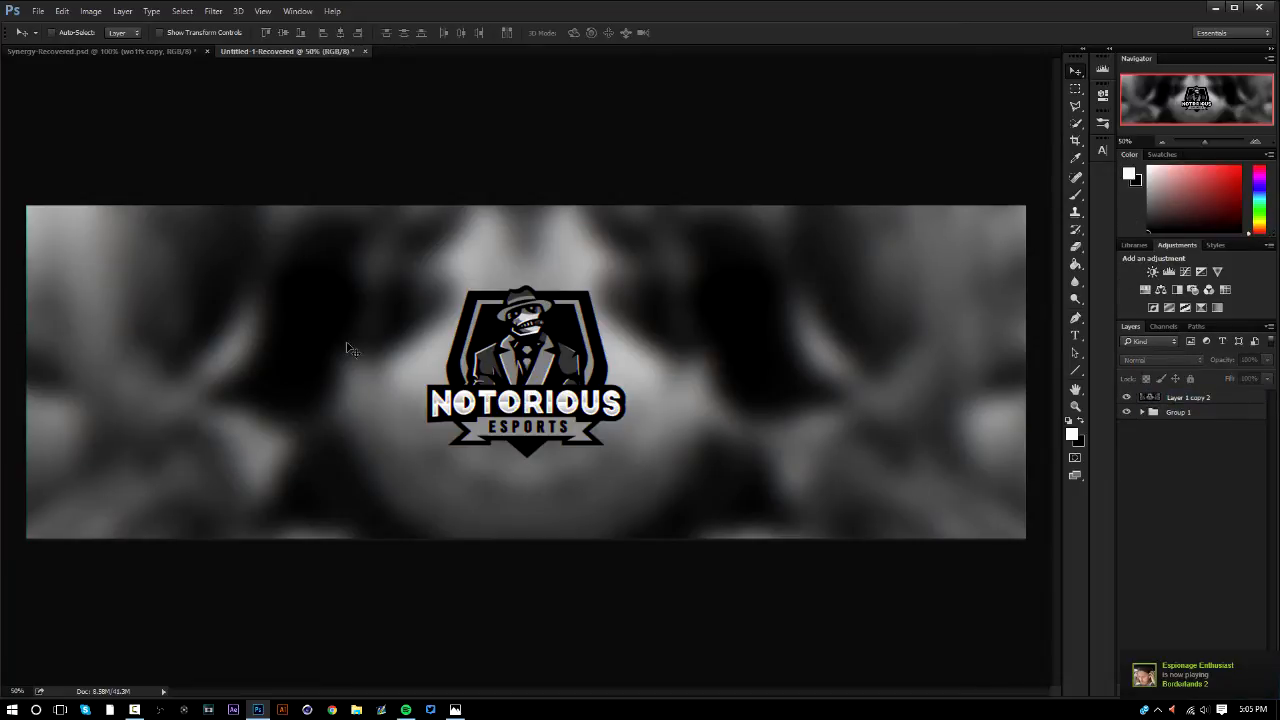
Examine the colour fringing around the Notorious logo and across the blurred background at high magnification
scroll(510, 356, "up", 4)
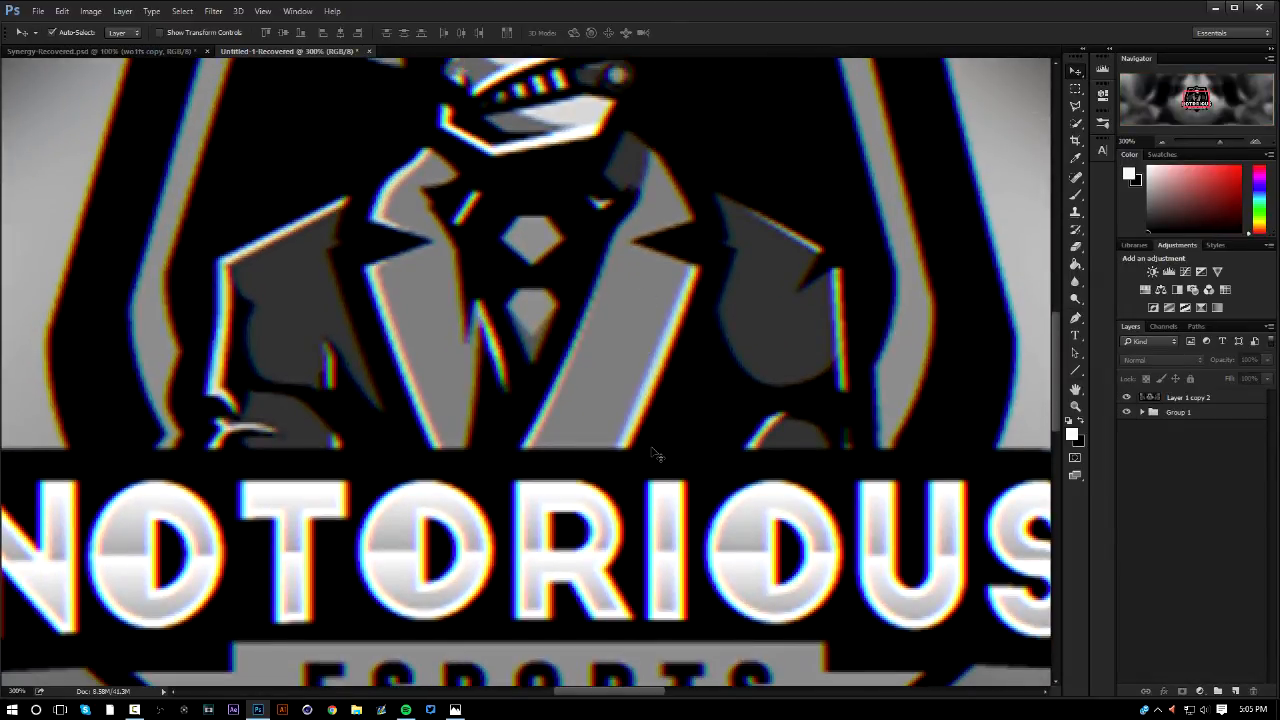
scroll(651, 453, "down", 4)
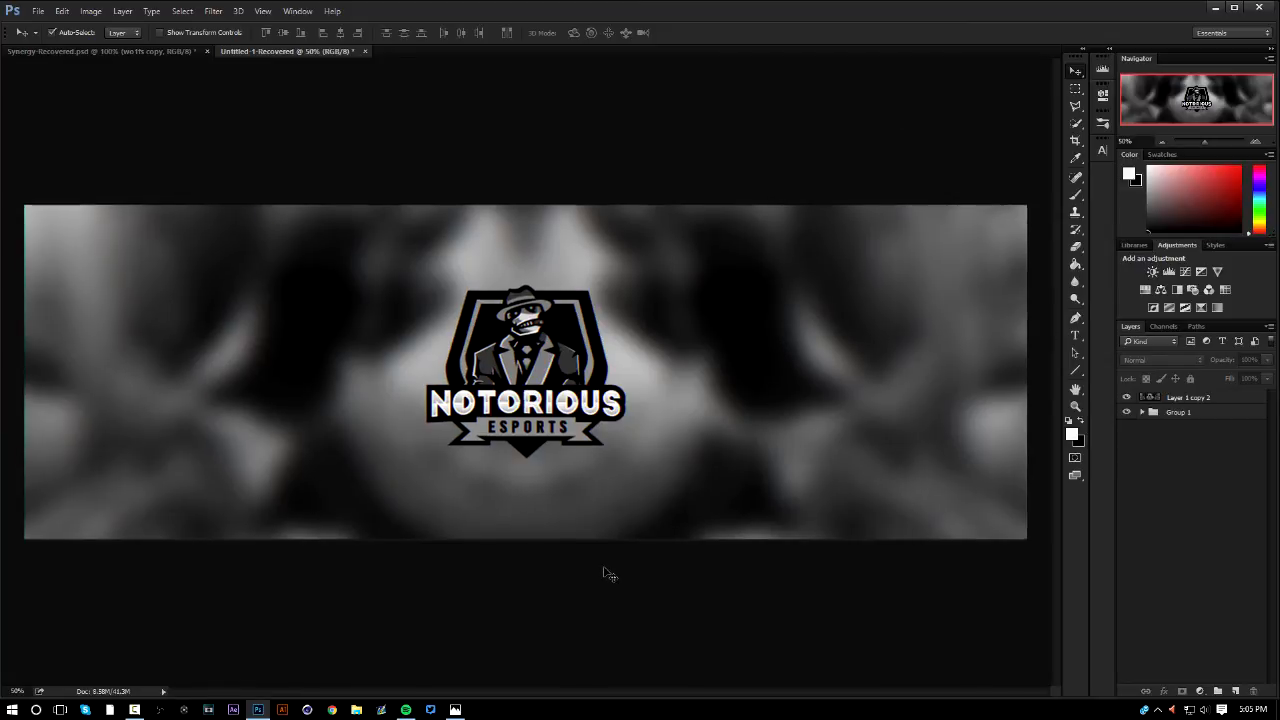
key("ctrl+plus")
key("ctrl+plus")
key("ctrl+plus")
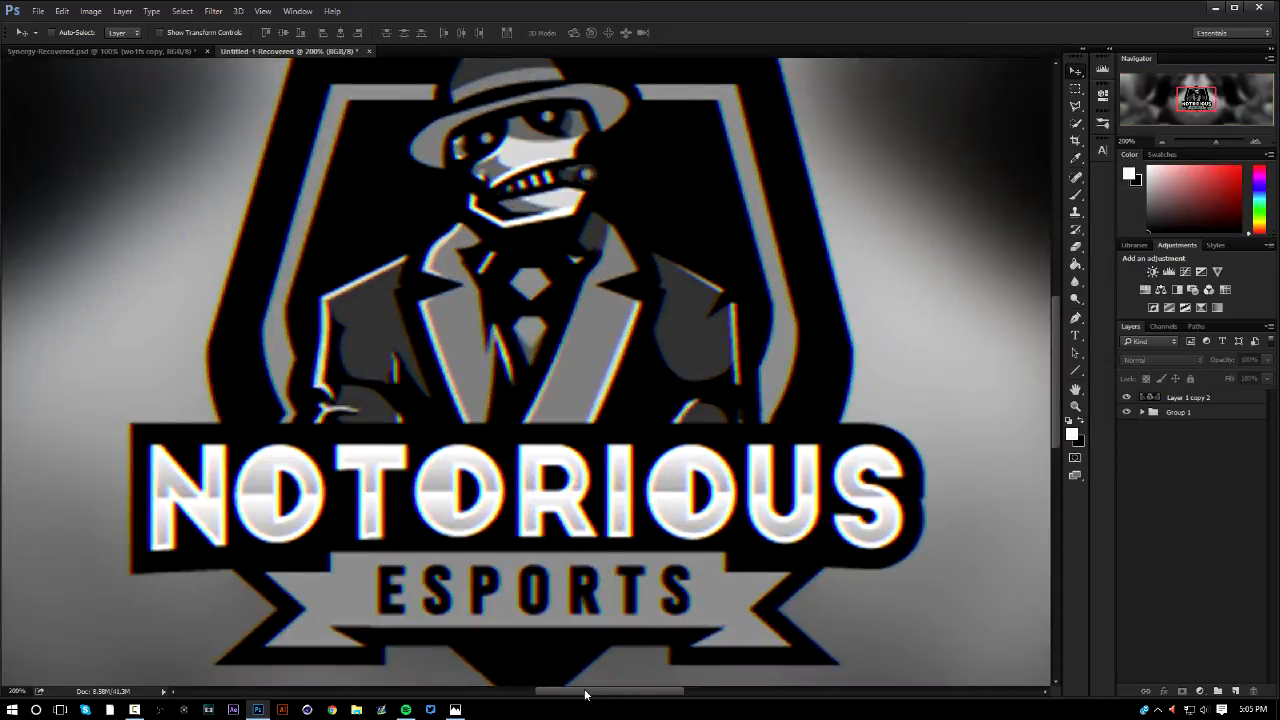
left_click_drag(585, 694, 468, 666)
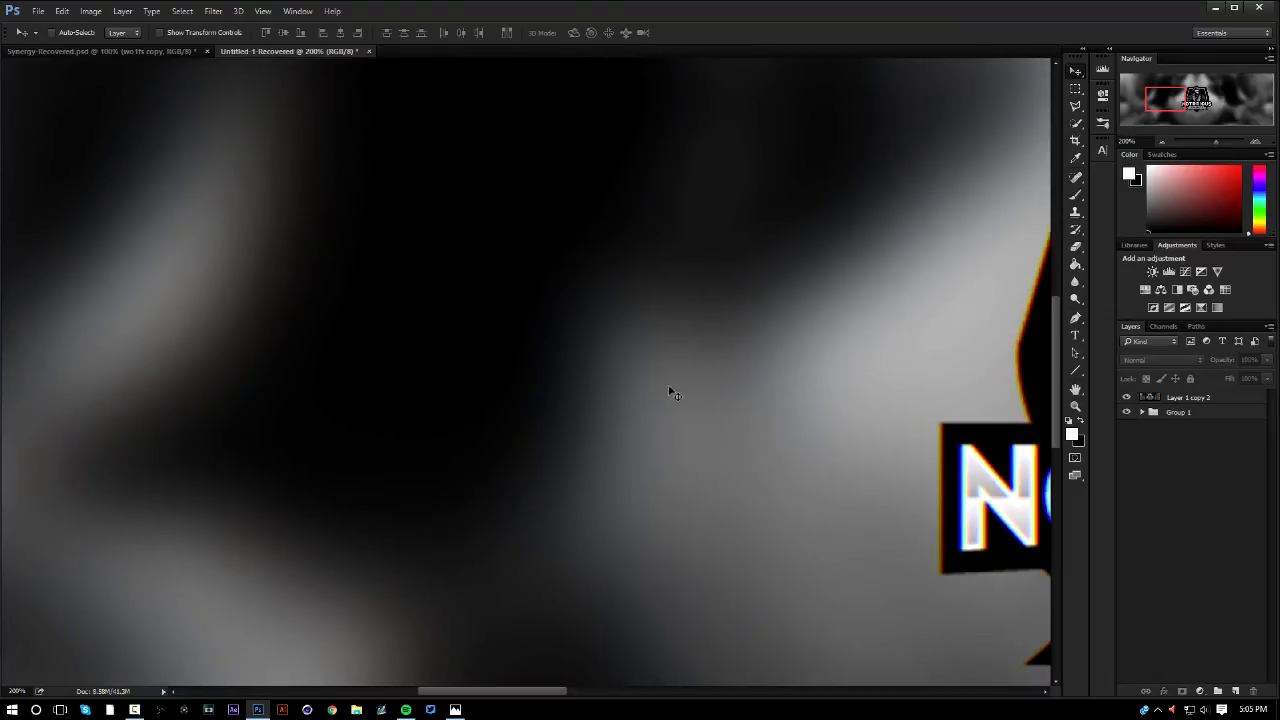
key("ctrl+minus")
key("ctrl+minus")
key("ctrl+minus")
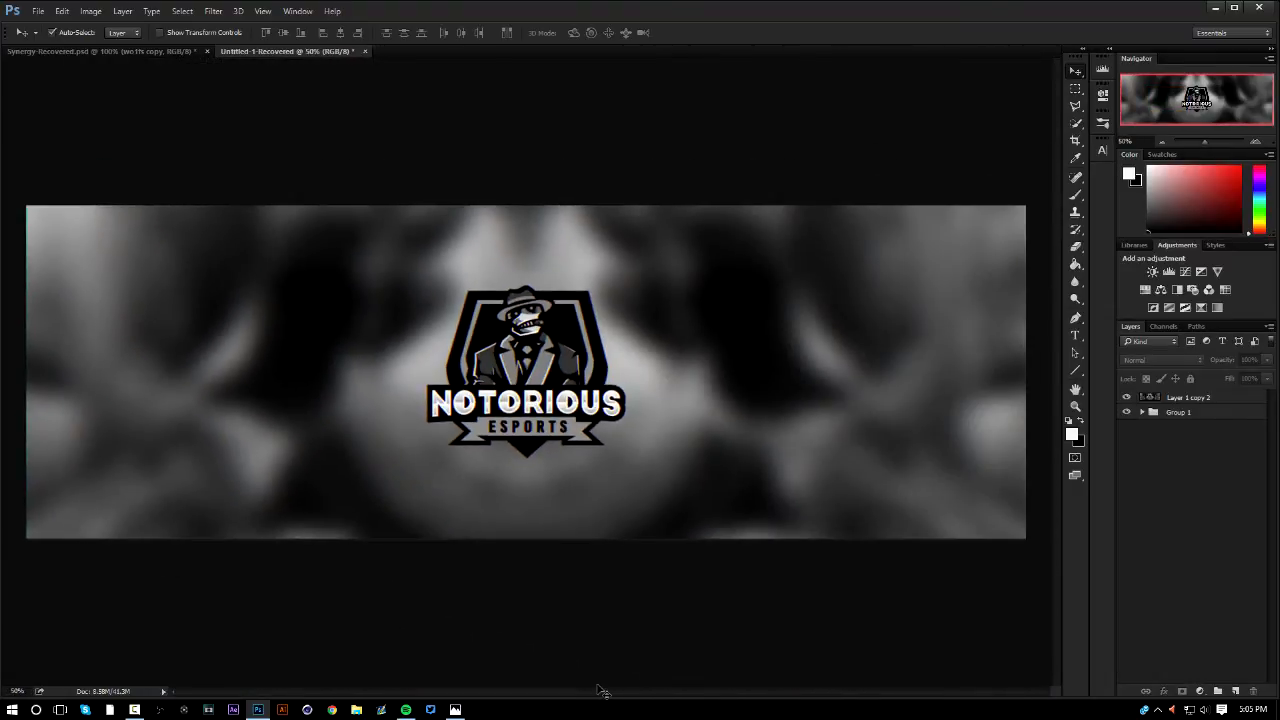
Undo the manual channel-shift edits back to the merged Group 1 copy layer above Group 1
key("ctrl+alt+z")
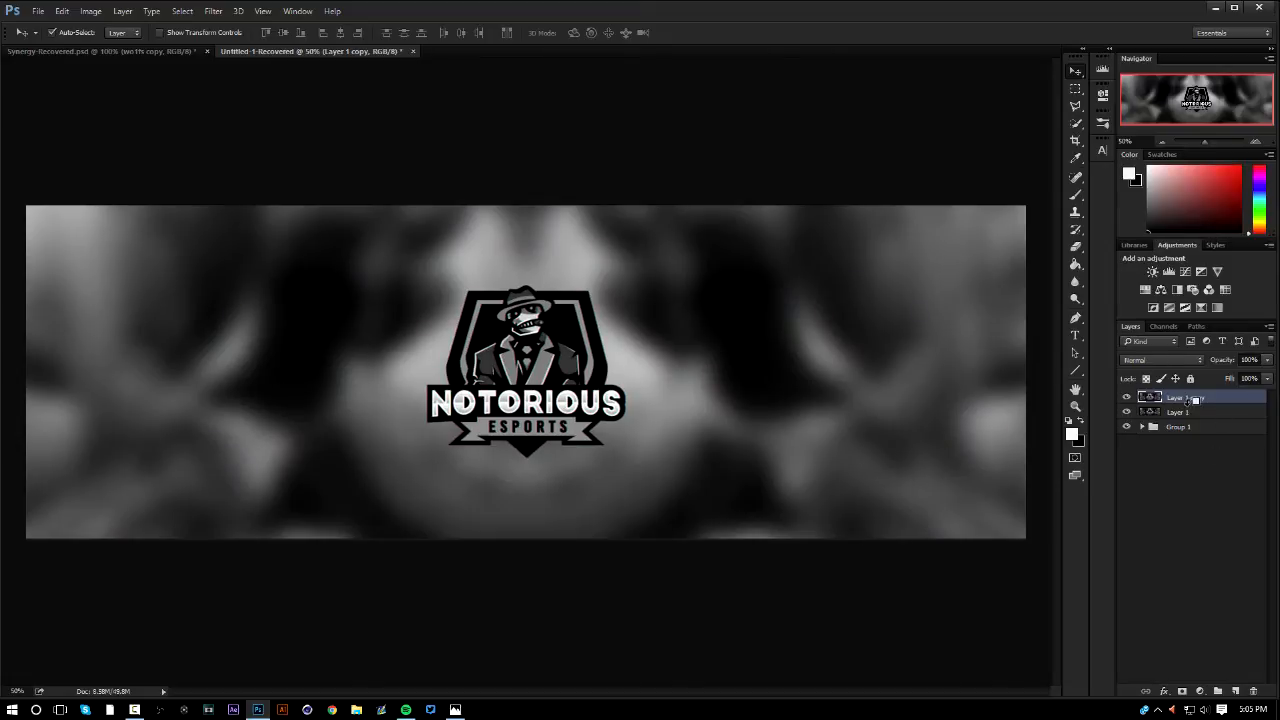
key("ctrl+alt+z")
key("ctrl+alt+z")
key("ctrl+alt+z")
key("ctrl+d")
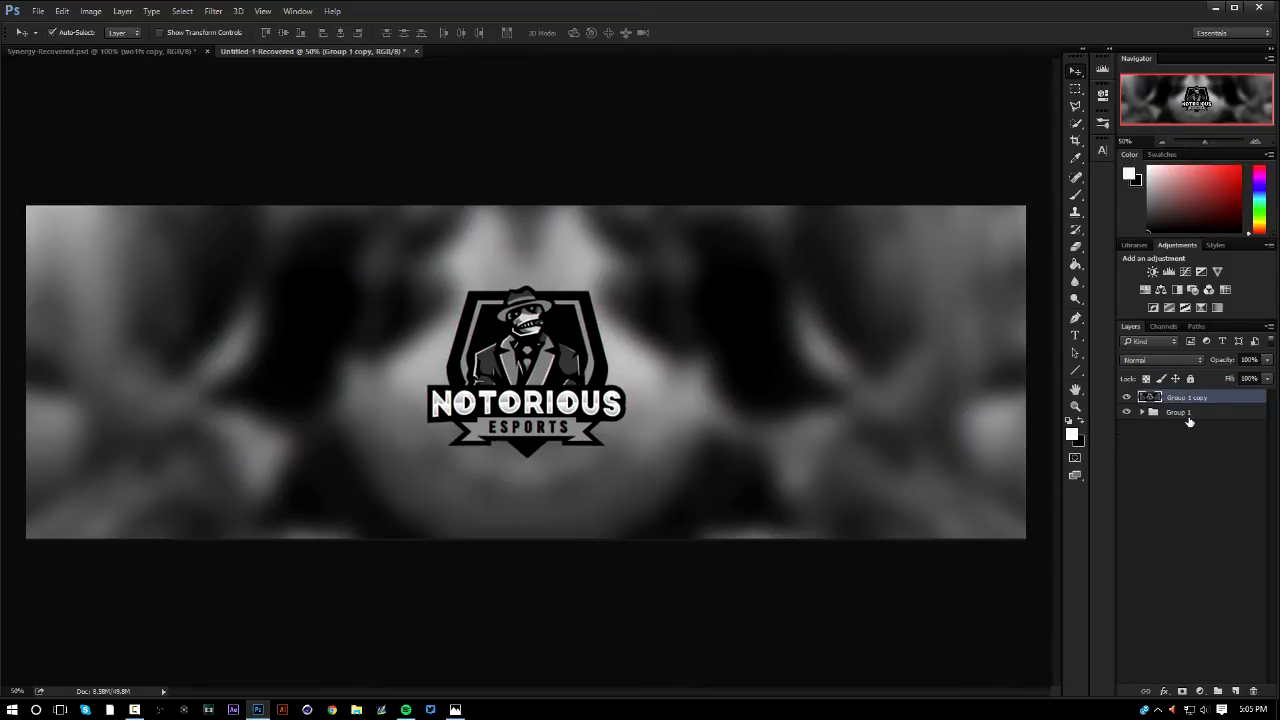
Open the Magic Bullet PhotoLooks filter on the Group 1 copy layer
left_click(215, 11)
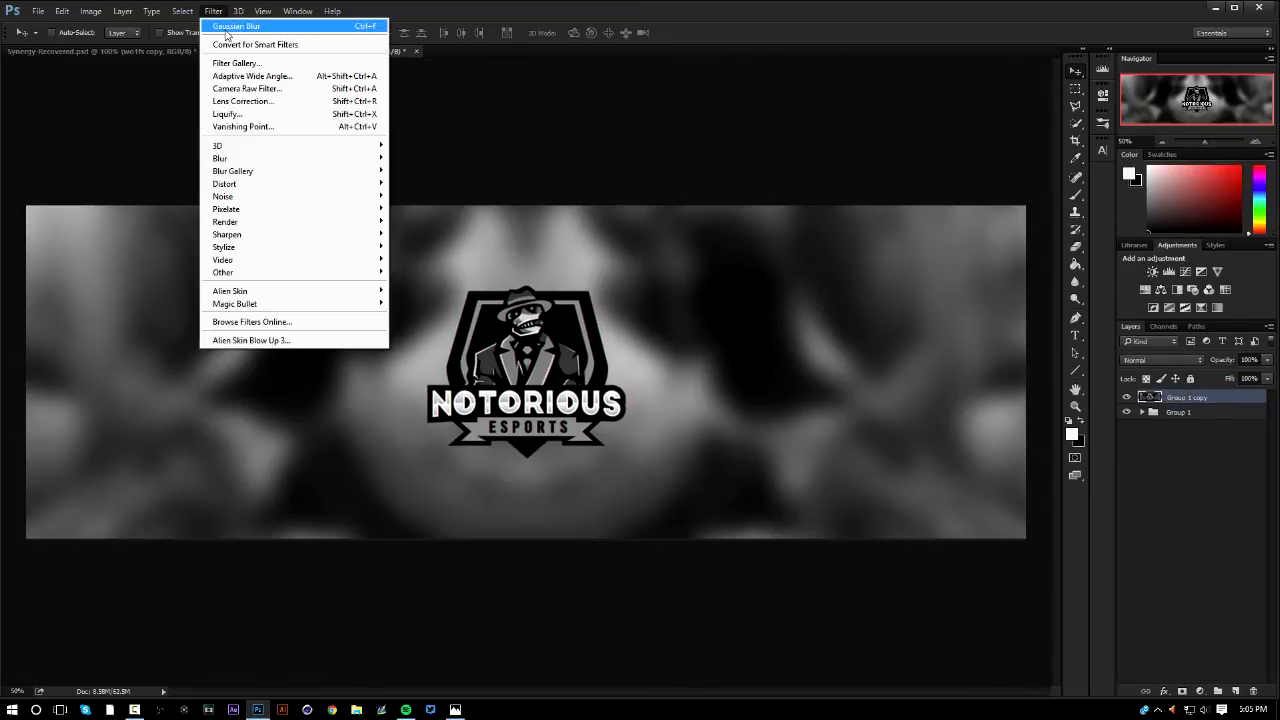
mouse_move(320, 303)
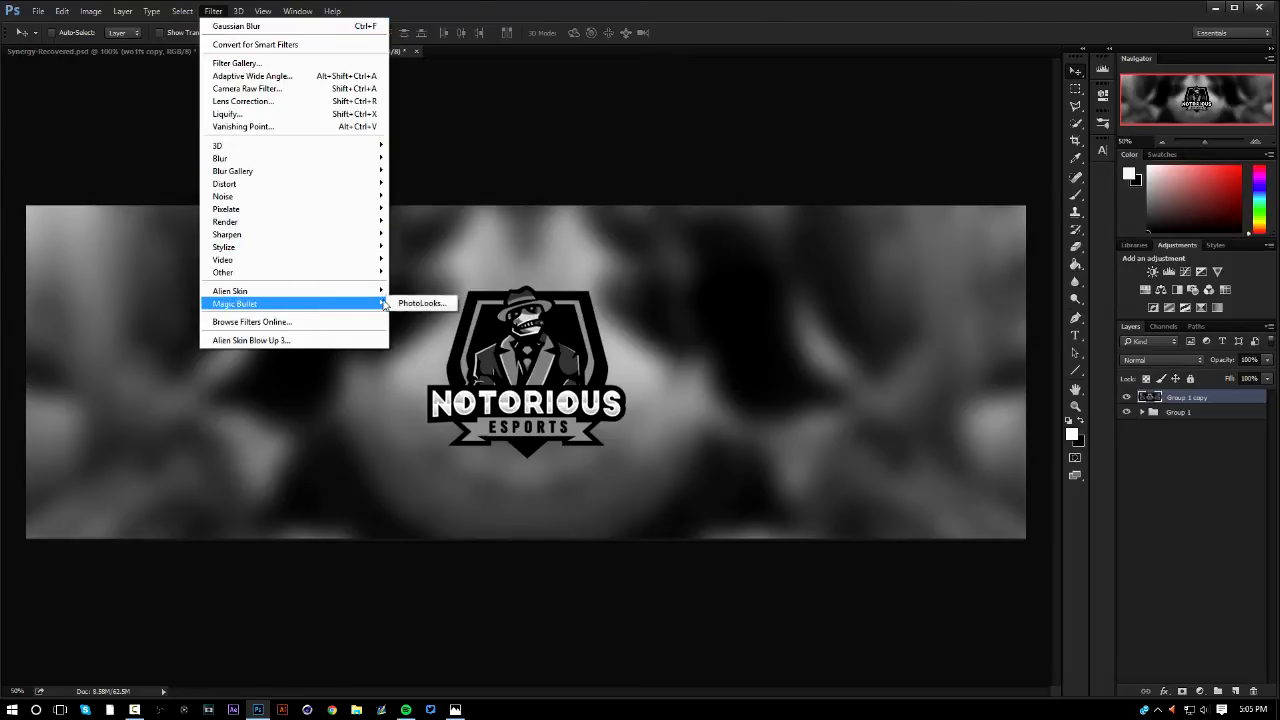
left_click(399, 304)
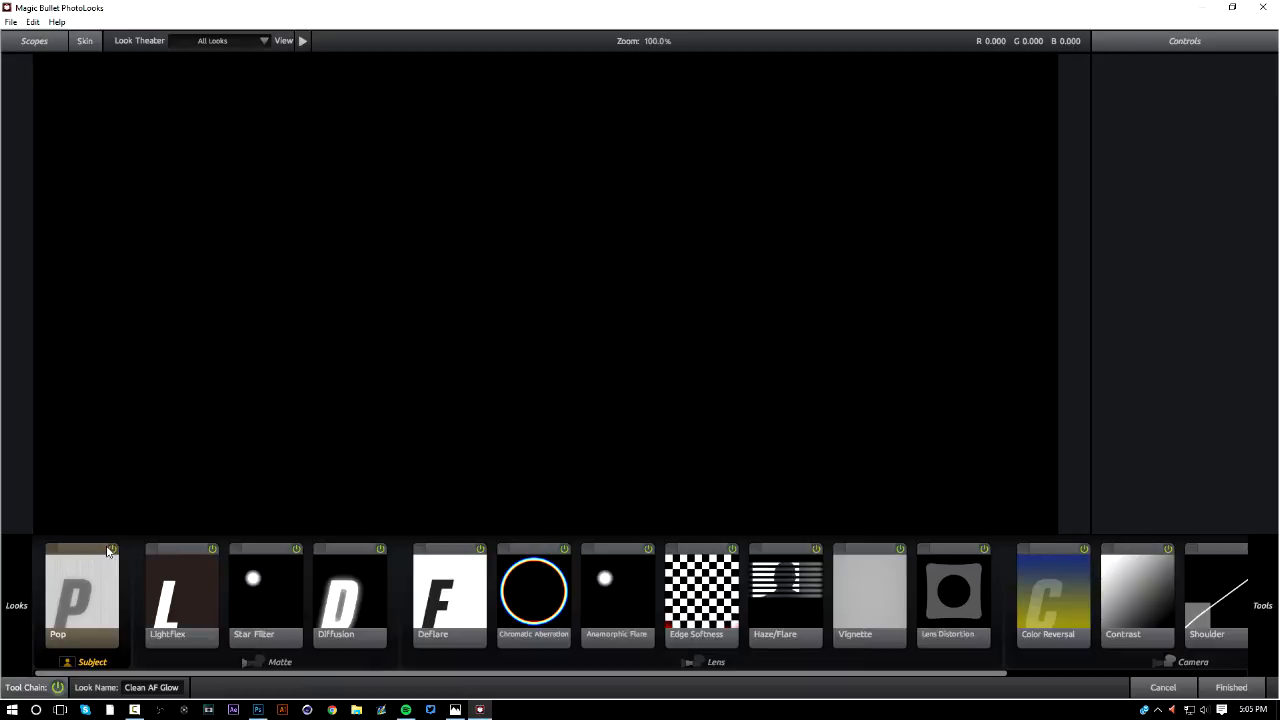
Disable the Pop, Lightflex, Star Filter and Diffusion effects in the look's tool chain
left_click(108, 551)
left_click(214, 549)
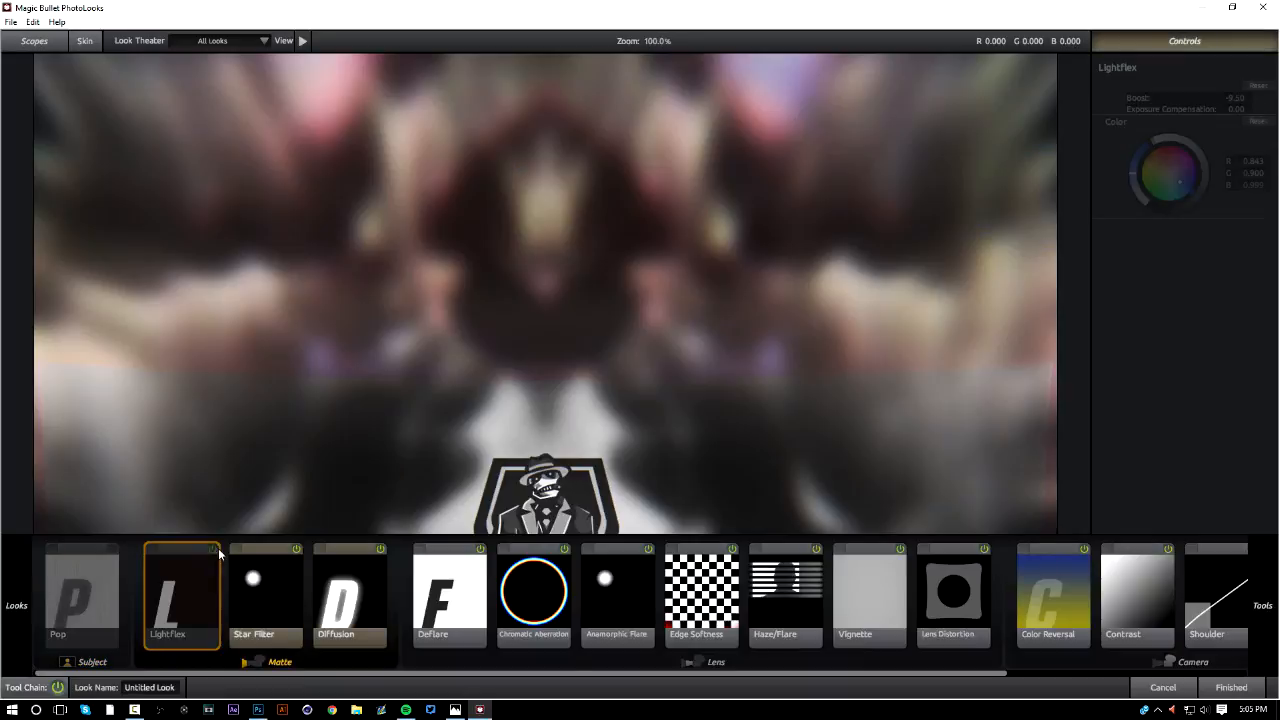
left_click(296, 548)
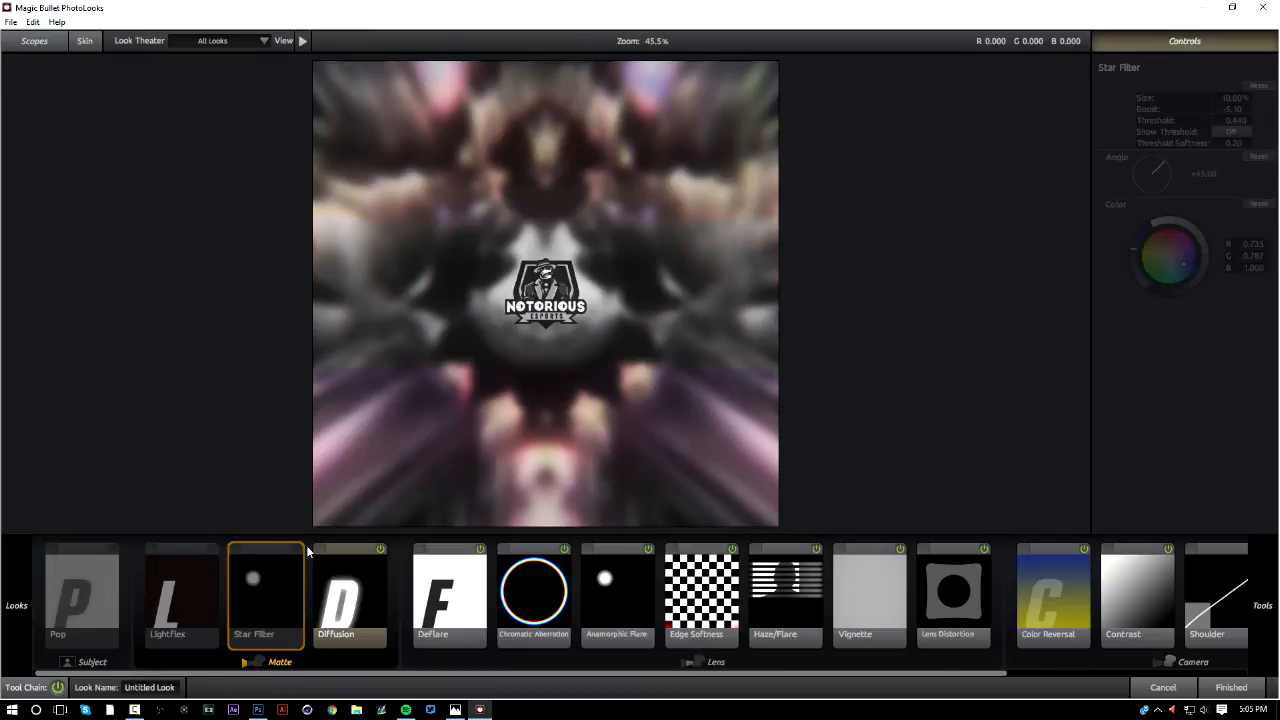
left_click(381, 548)
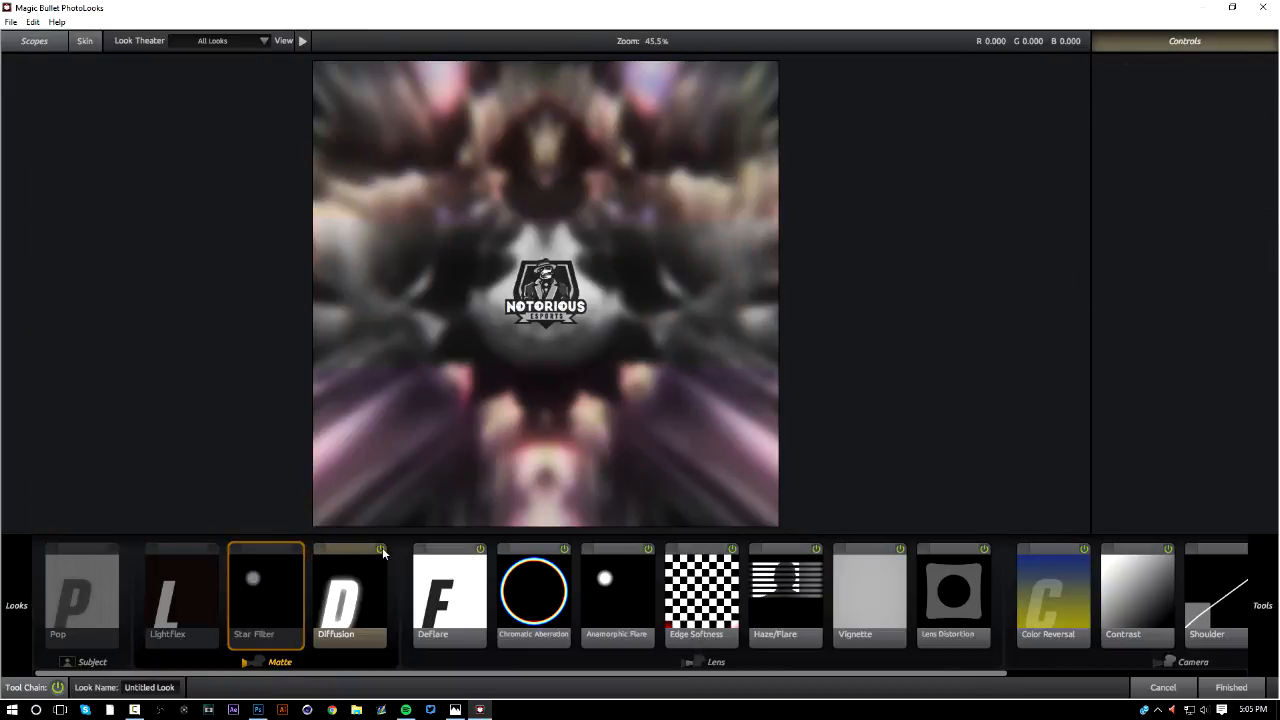
Disable the Deflare, Anamorphic Flare, Edge Softness, Haze/Flare, Lens Distortion and Vignette effects, keeping Chromatic Aberration enabled
left_click(481, 549)
left_click(646, 548)
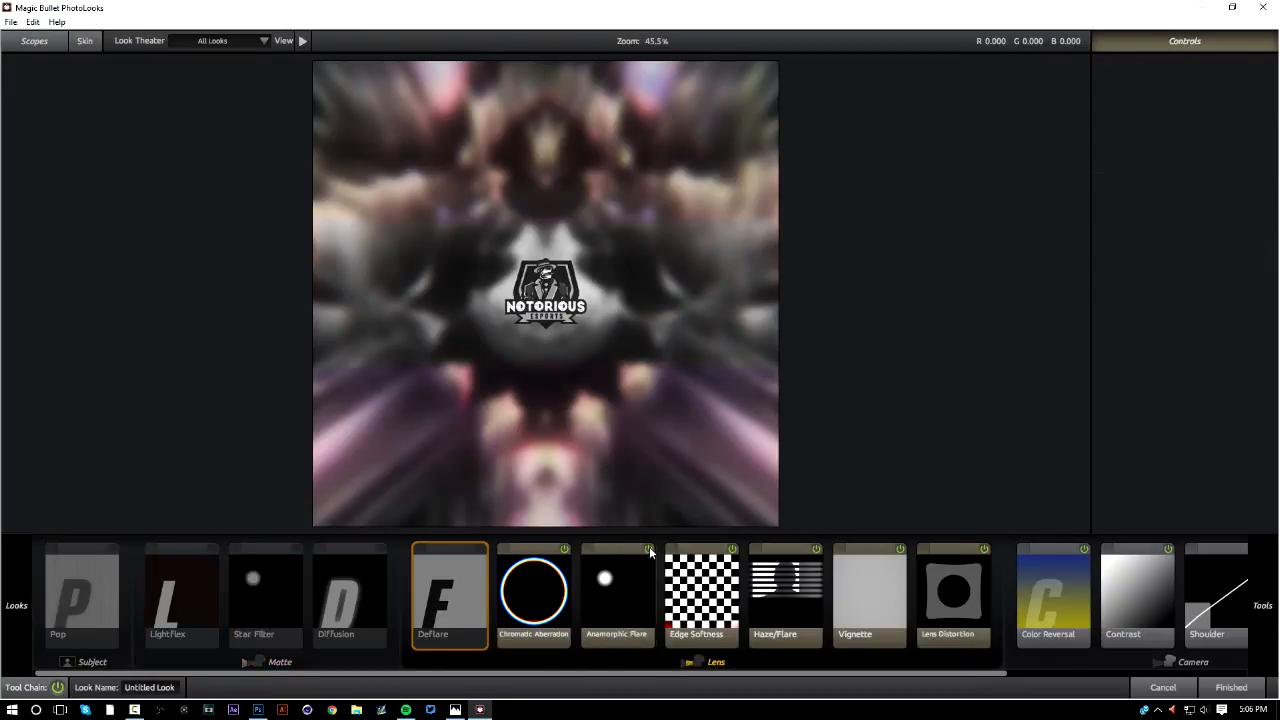
left_click(733, 548)
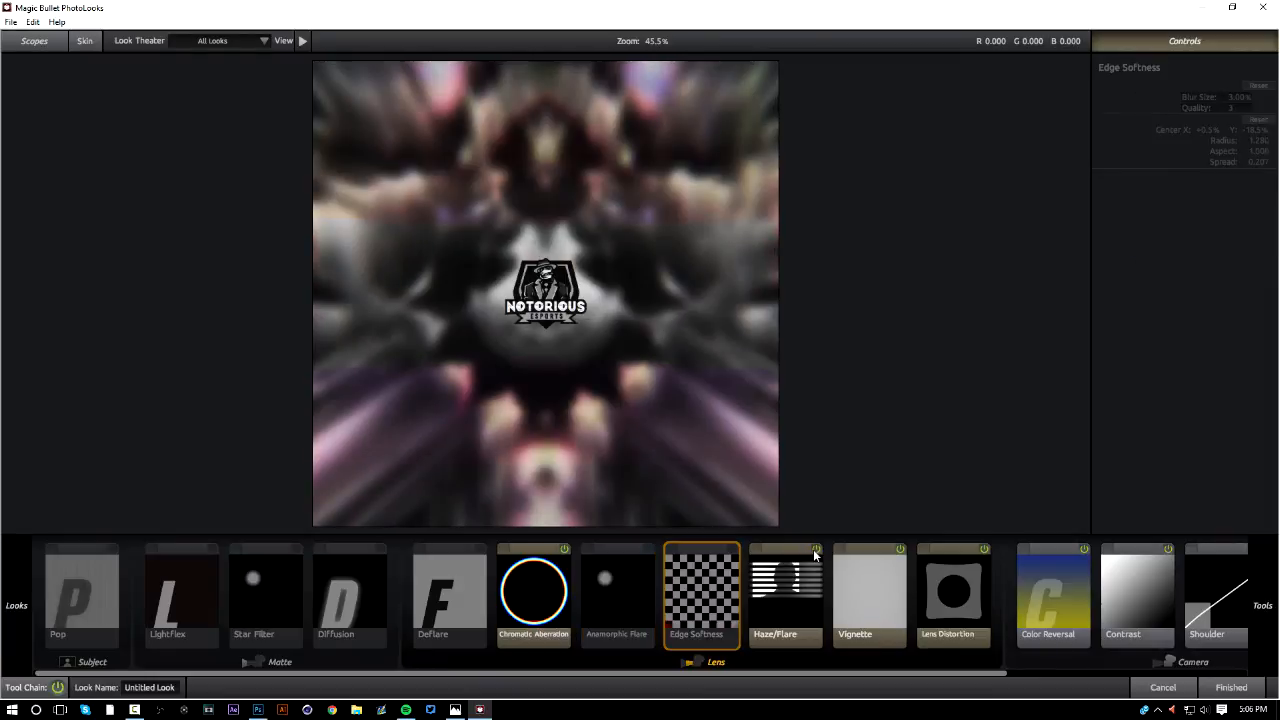
left_click(816, 548)
left_click(984, 549)
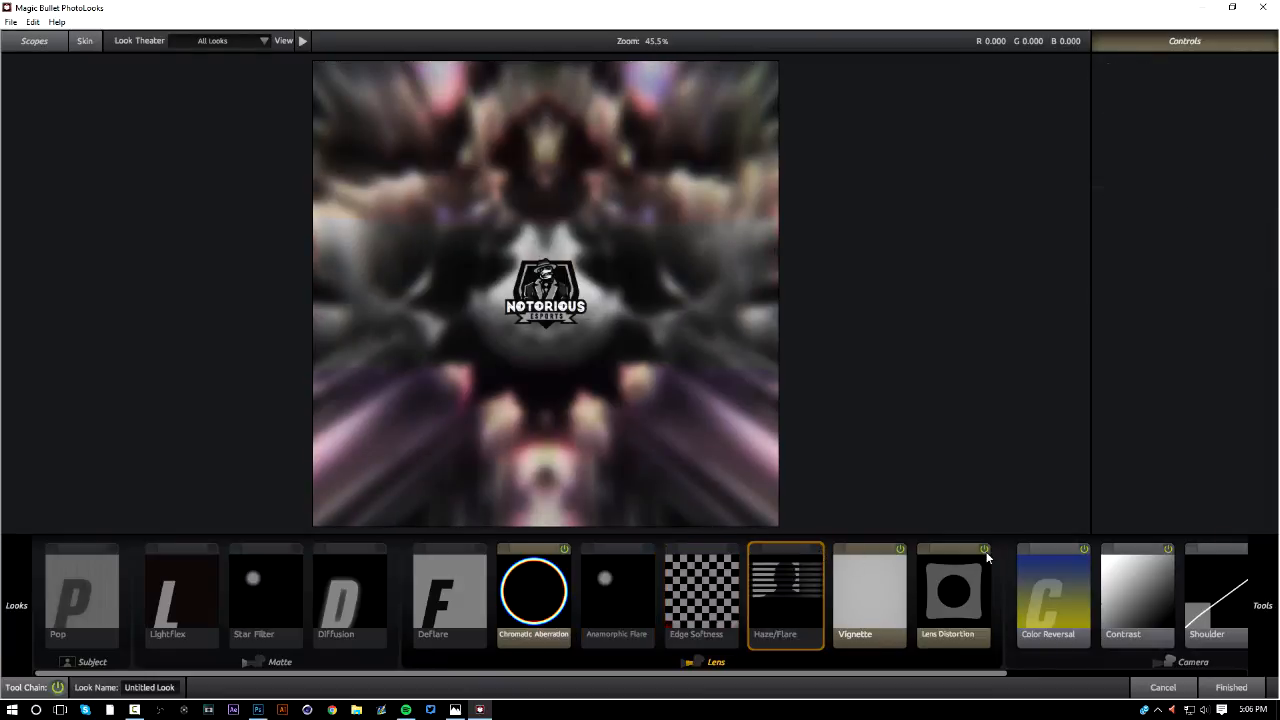
left_click(900, 549)
Disable the Contrast, Color Reversal, Shoulder and Film Grain effects in the Camera stage of the tool chain
left_click(1168, 549)
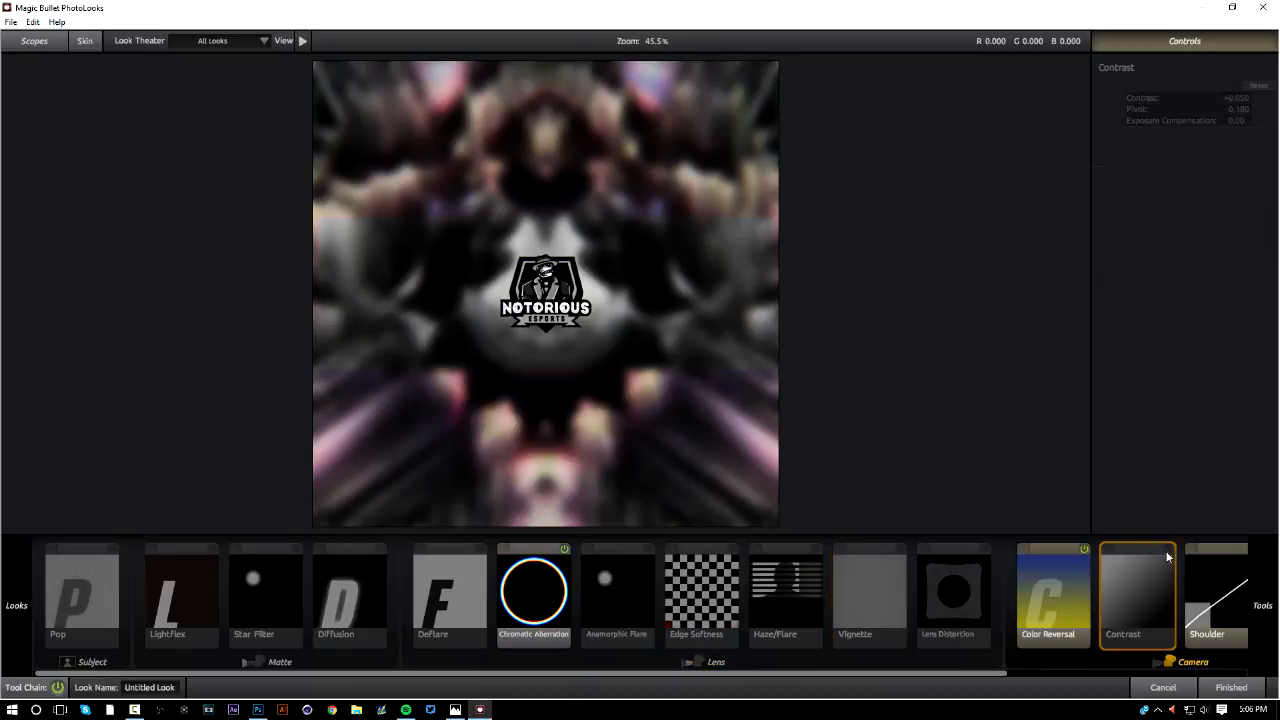
left_click(1086, 550)
scroll(1138, 567, "down", 3)
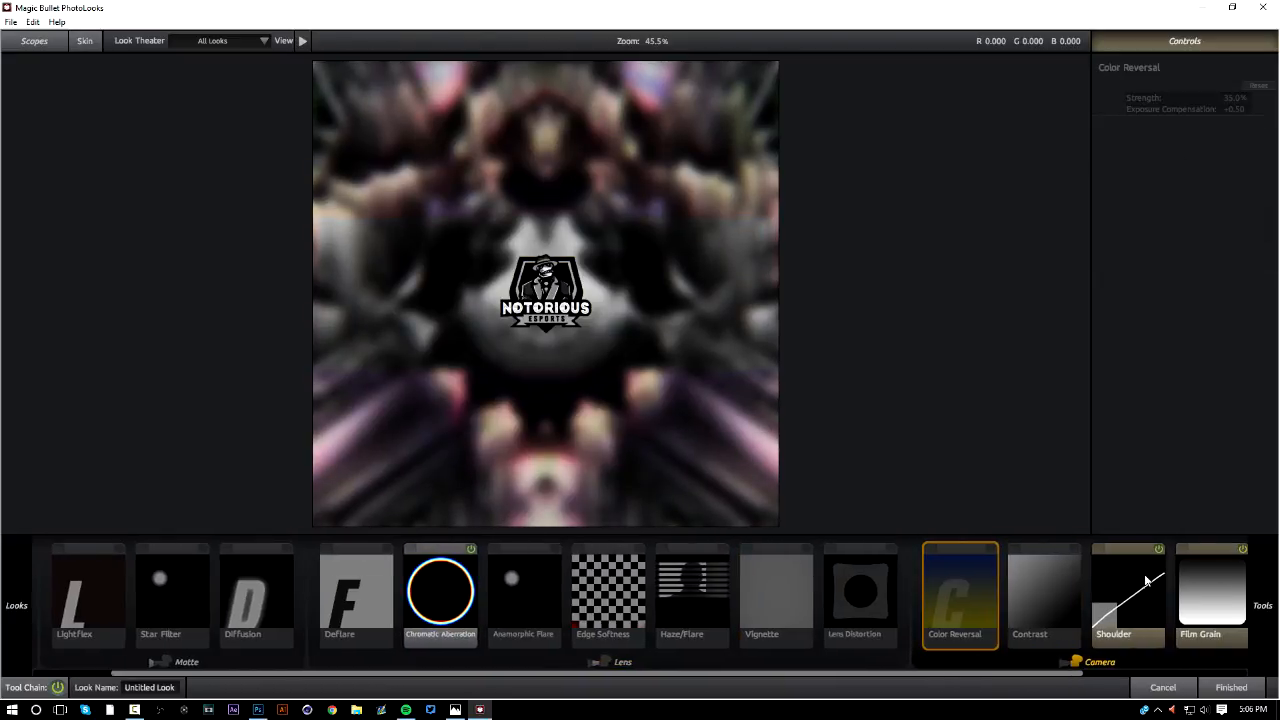
left_click(1092, 549)
left_click(1177, 548)
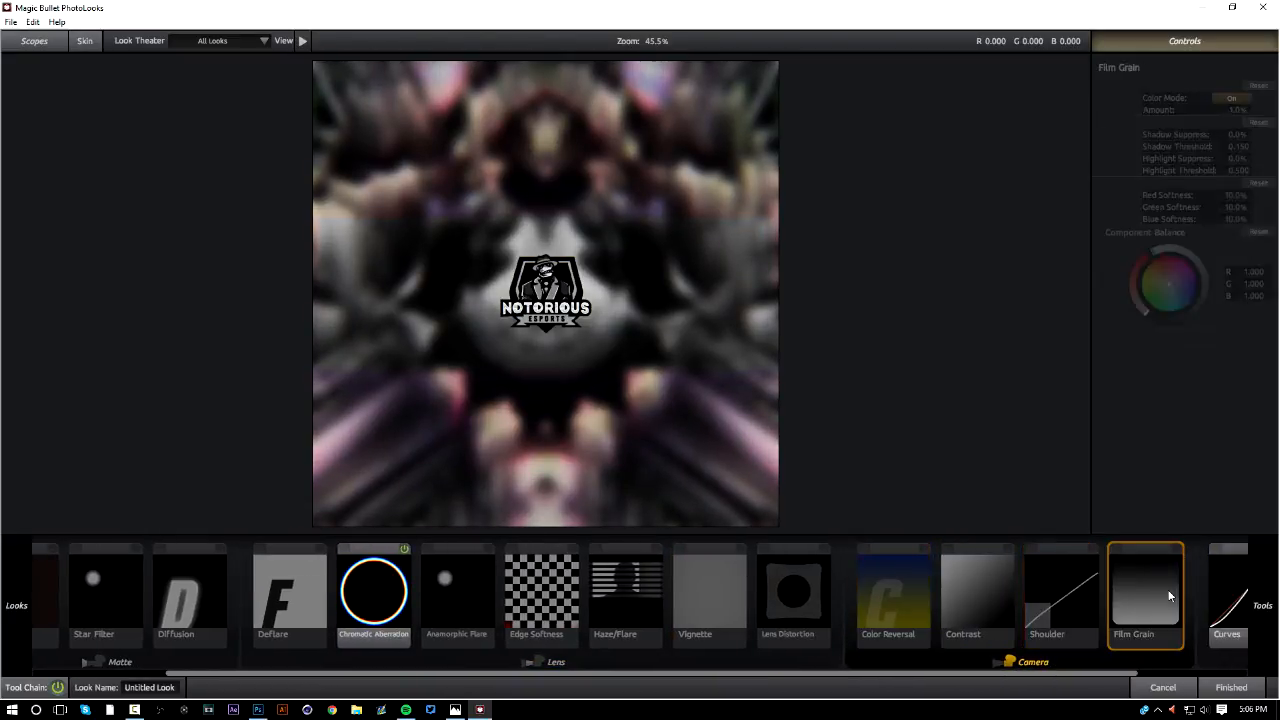
Disable the Pop effect in the Post stage, leaving Curves enabled
left_click_drag(1121, 674, 1205, 612)
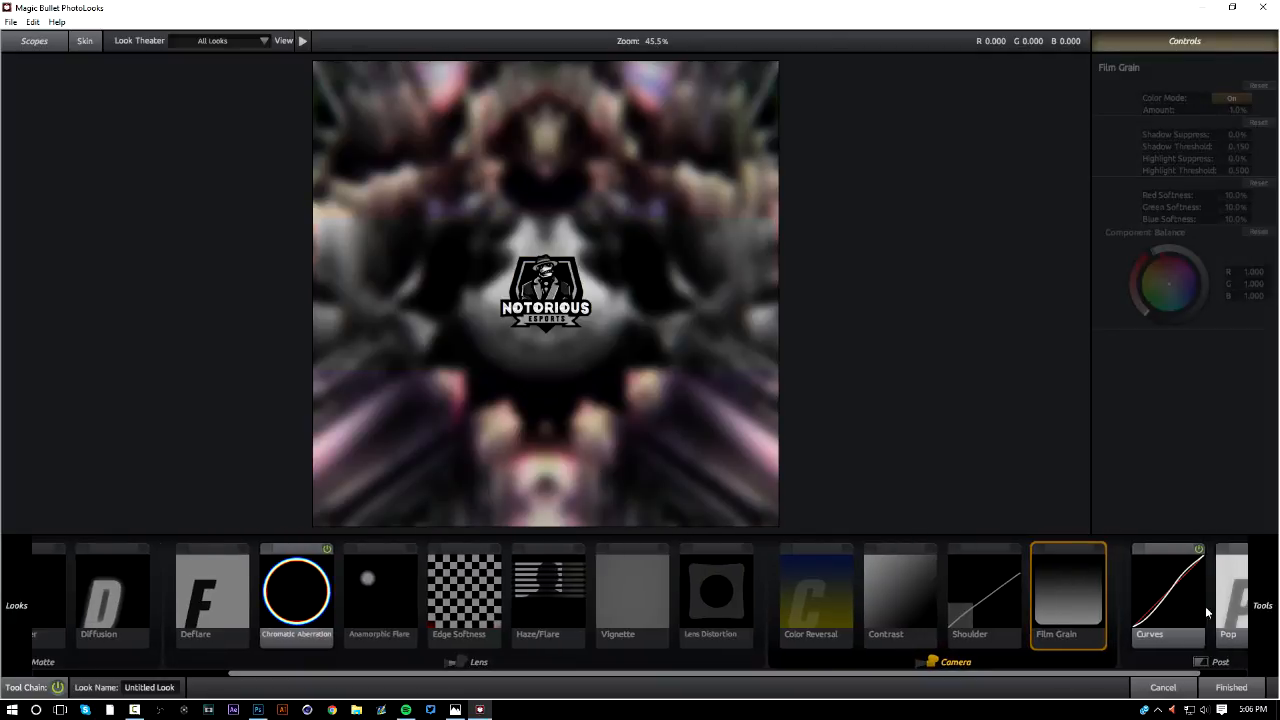
left_click(1198, 549)
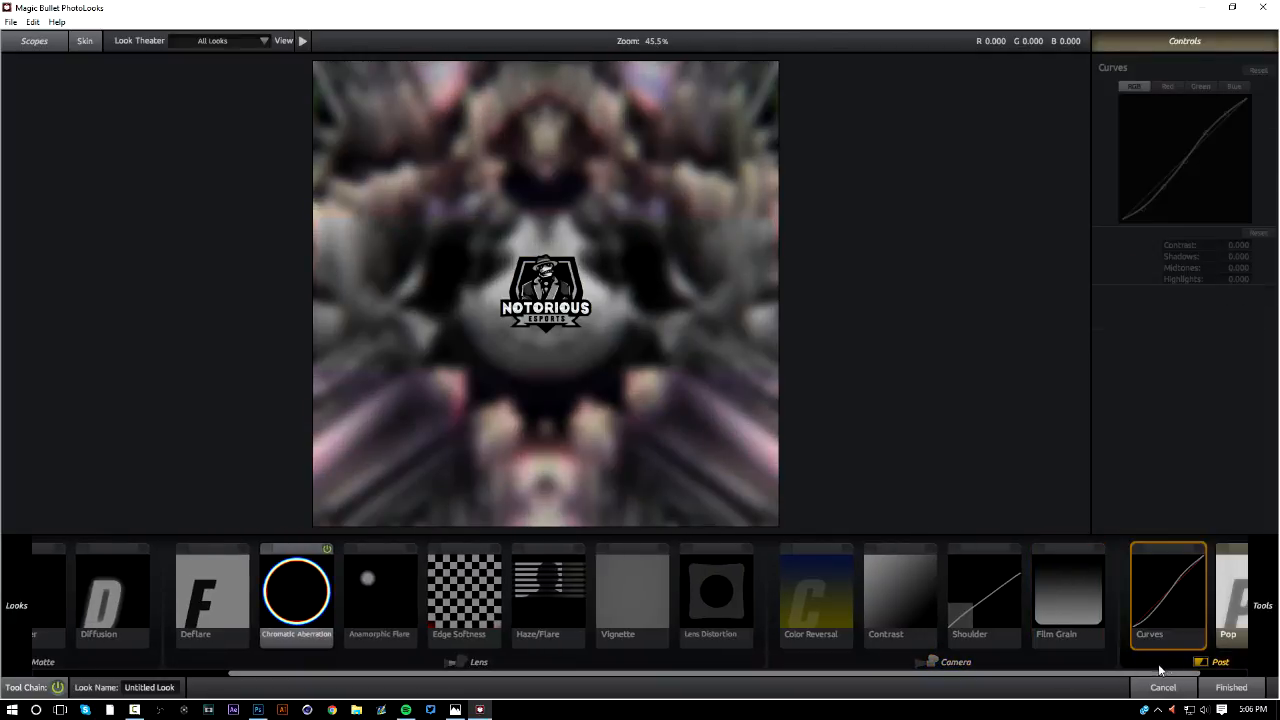
left_click_drag(1109, 673, 1151, 673)
left_click(1229, 549)
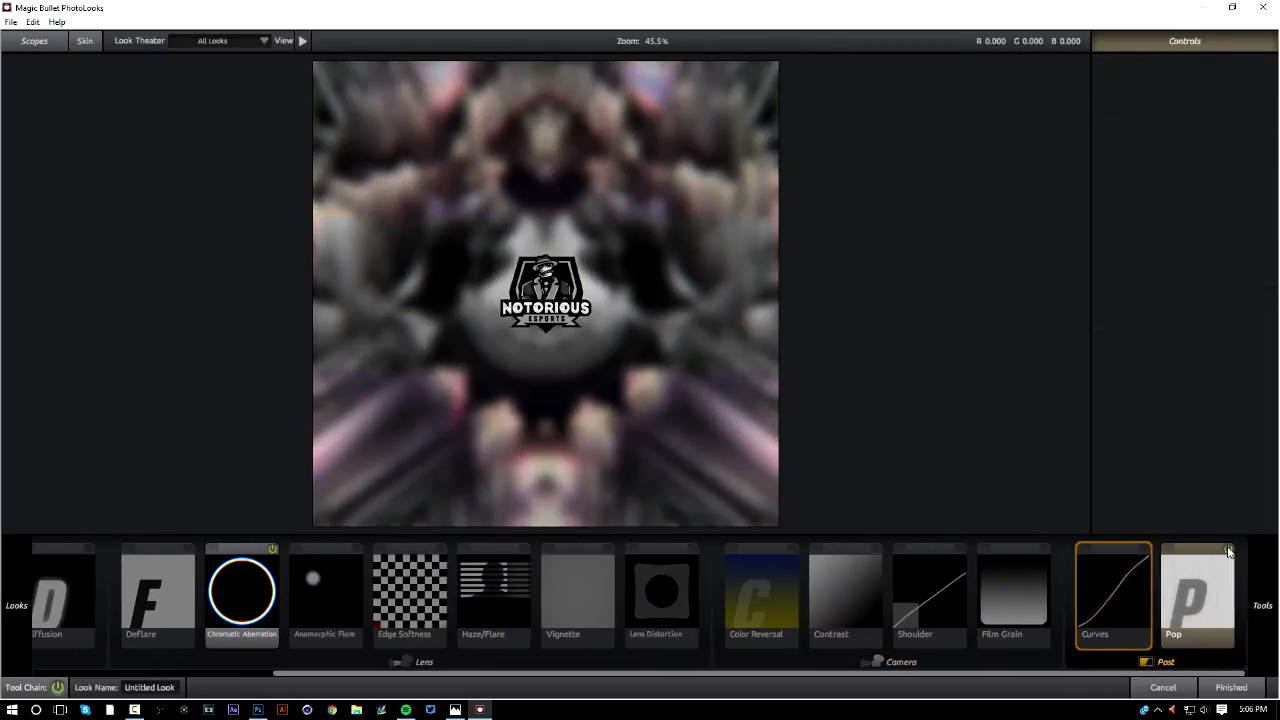
left_click(1144, 550)
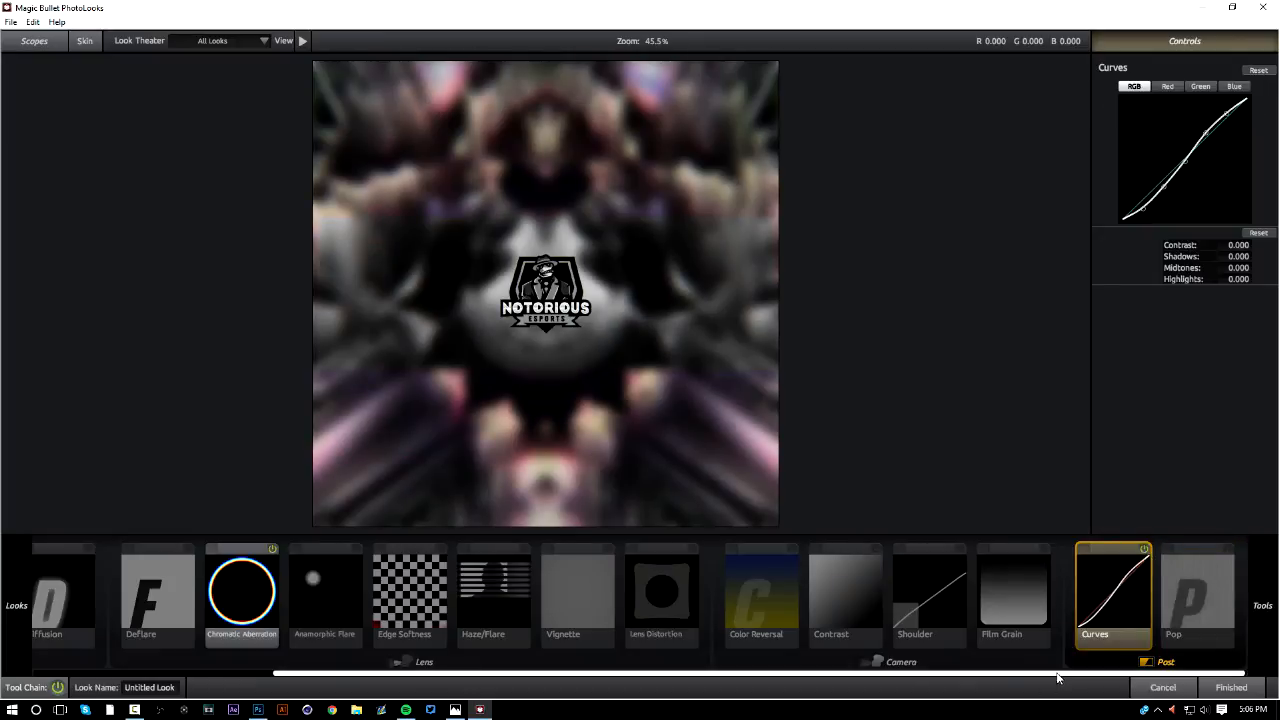
Set the Chromatic Aberration effect's Red/Cyan to +1.000 and Blue/Yellow to -1.000
left_click_drag(1021, 673, 784, 668)
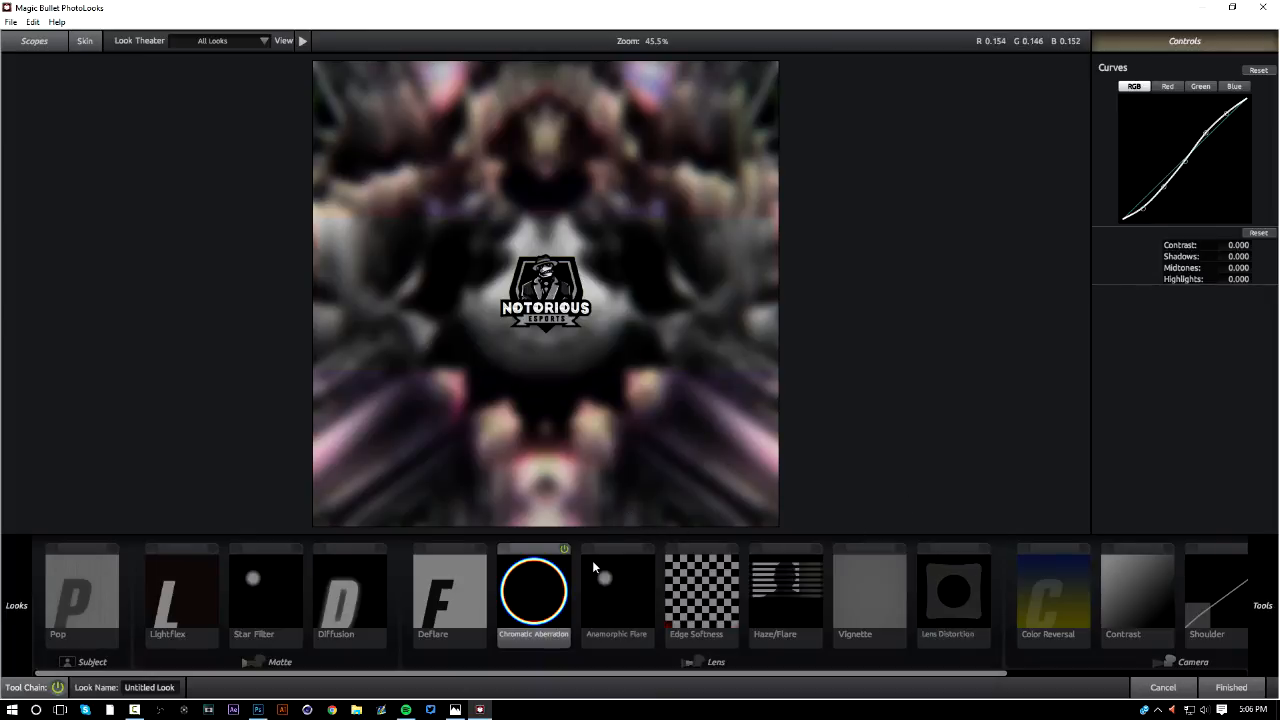
left_click(764, 572)
left_click(604, 591)
left_click(533, 575)
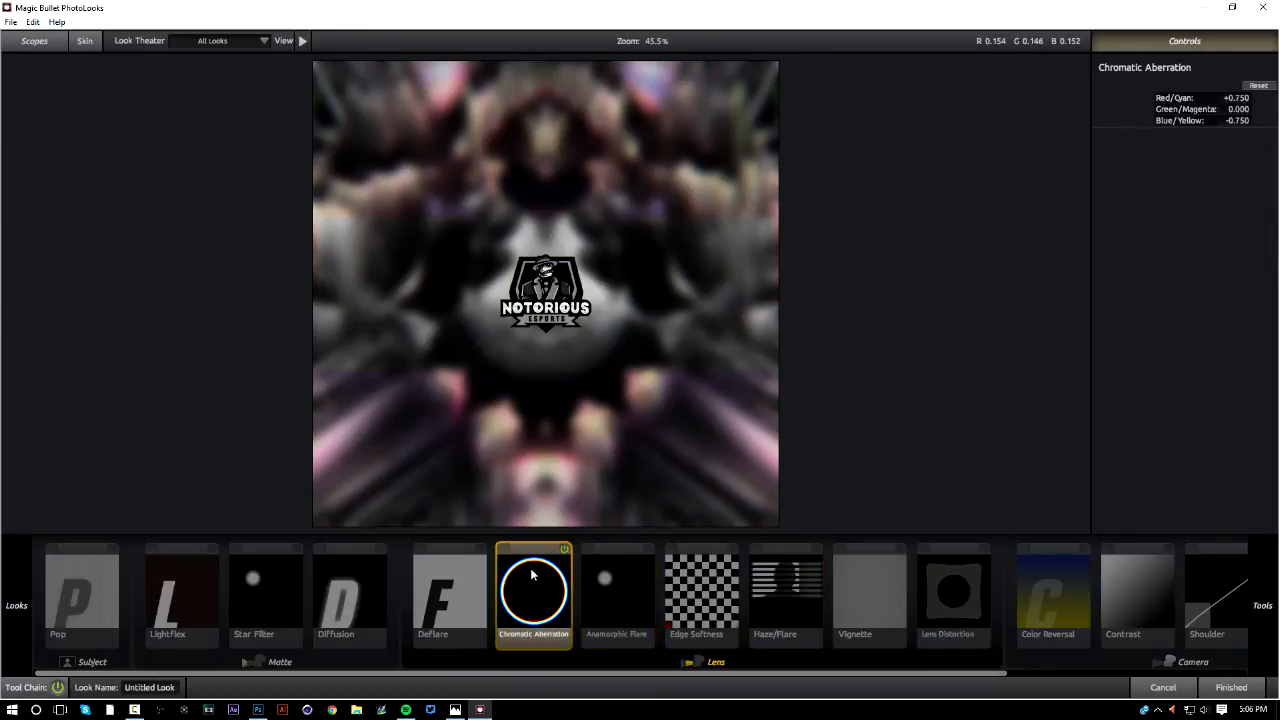
left_click(1239, 96)
type("1")
left_click(1247, 120)
key("BackSpace")
key("Return")
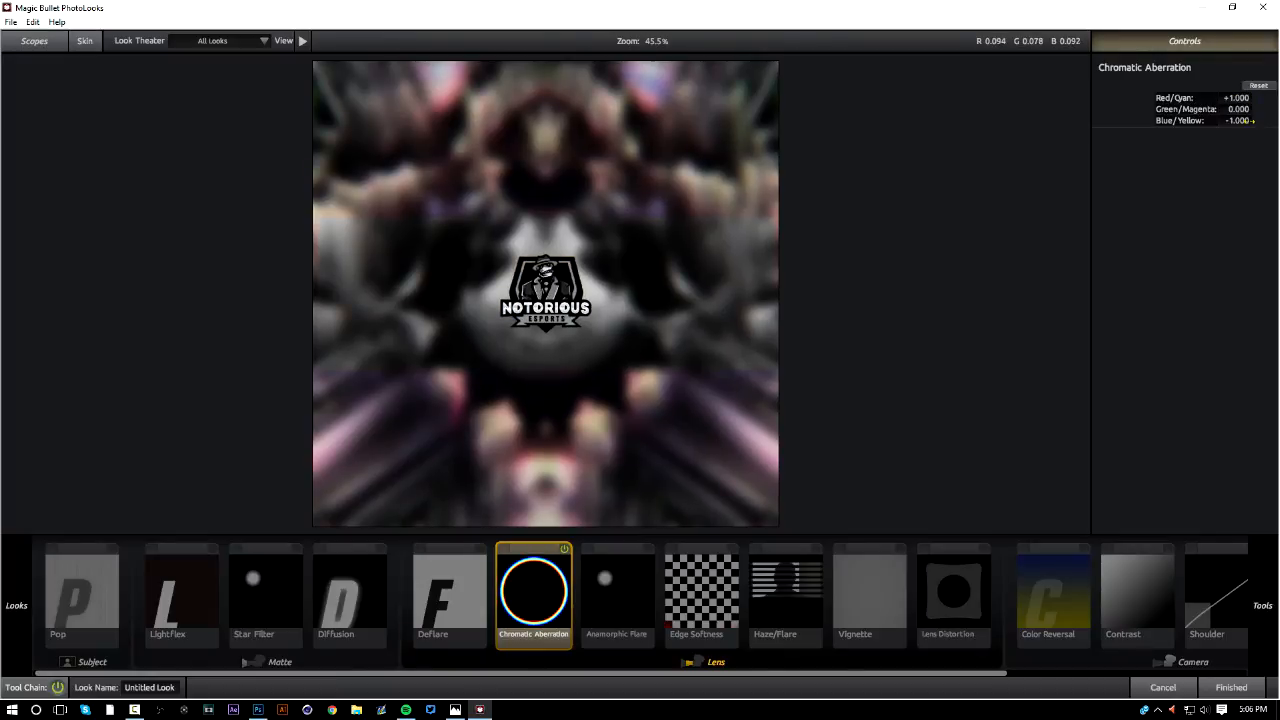
Apply the look to the Group 1 copy layer and inspect the color fringing on the logo's edges up close
left_click(1231, 687)
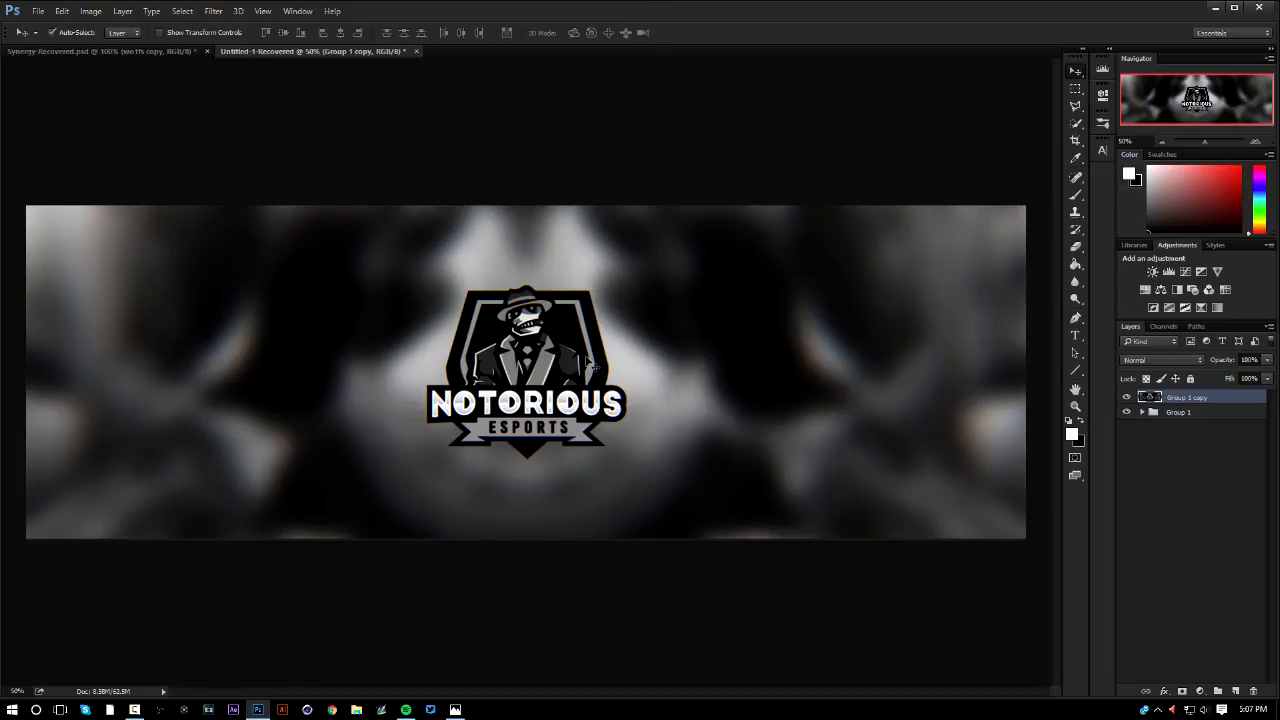
scroll(586, 360, "up", 3)
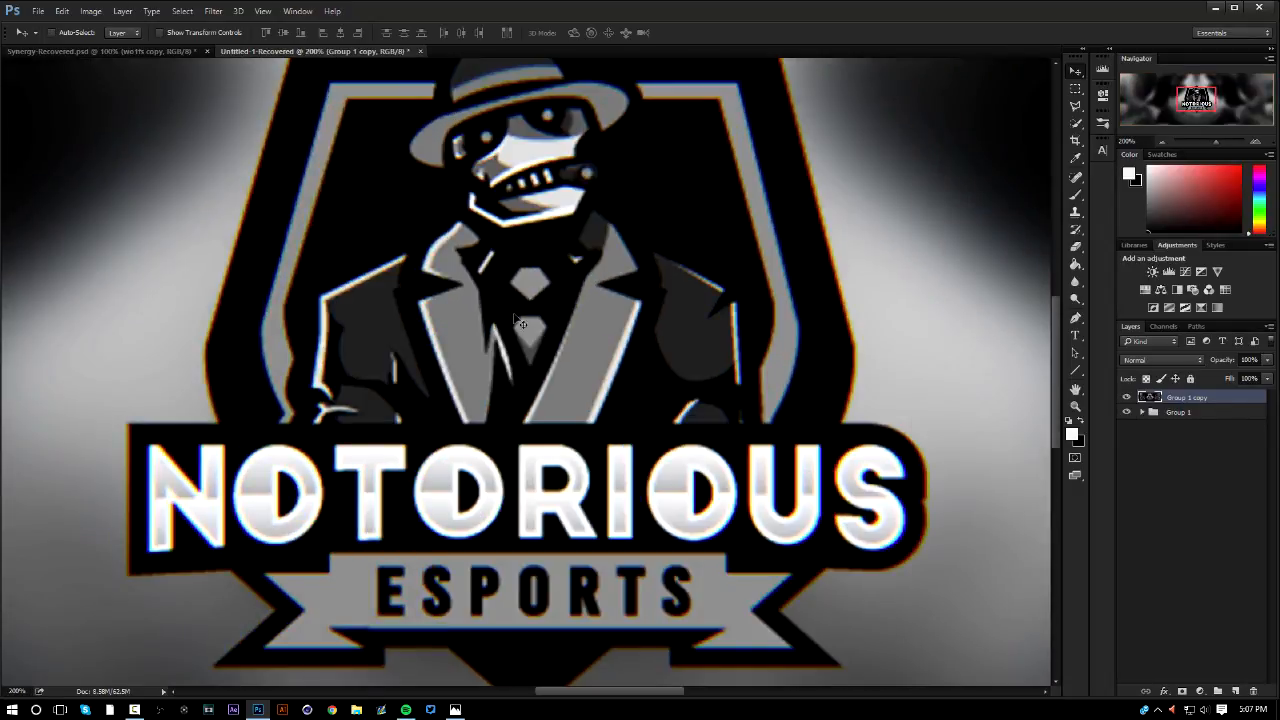
scroll(474, 310, "down", 1)
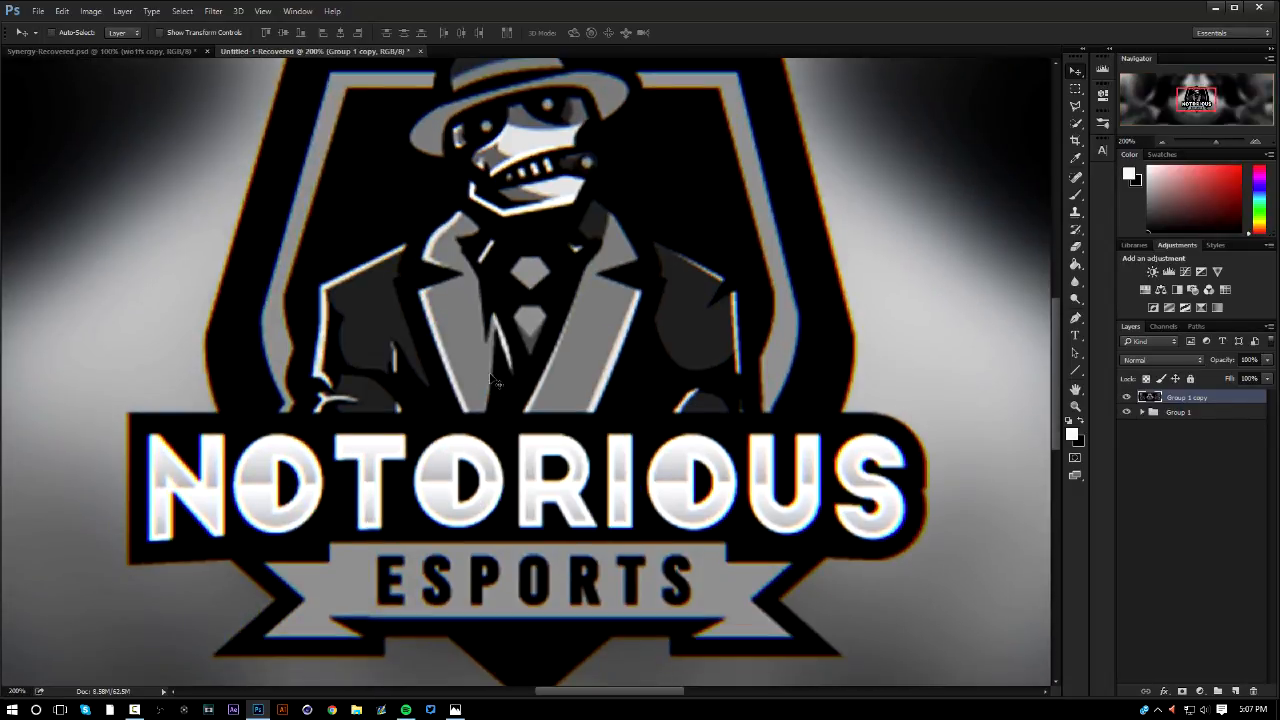